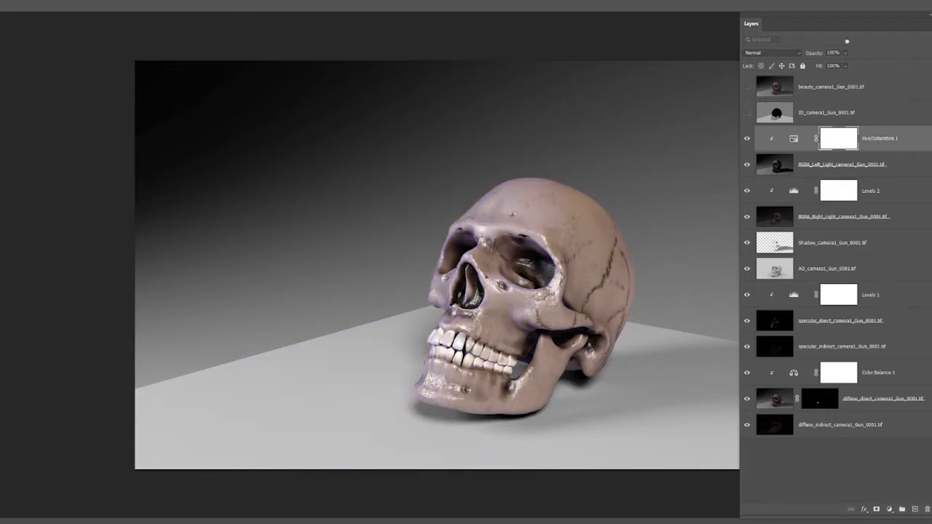
# Select the Levels 2 adjustment layer, and switch to the Skull_Start.mb scene in Maya.
pyautogui.click(871, 191)
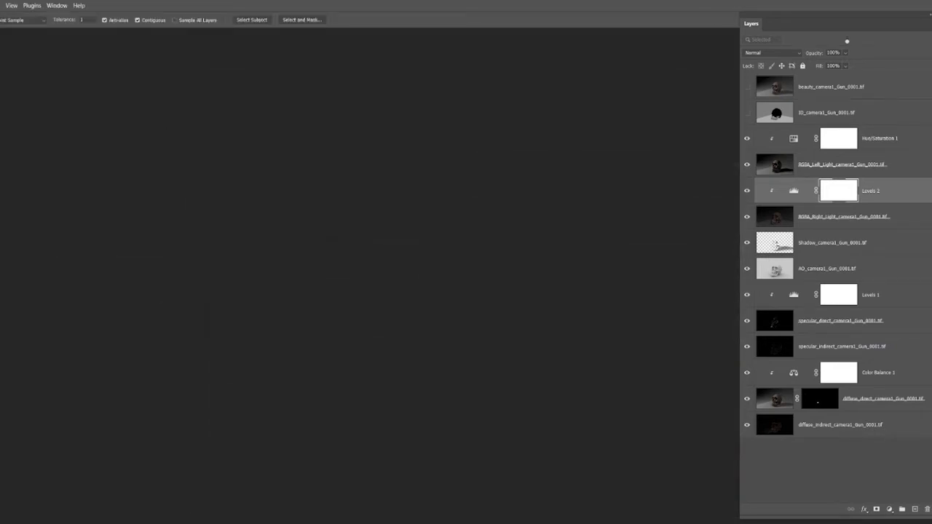
pyautogui.moveTo(378, 523)
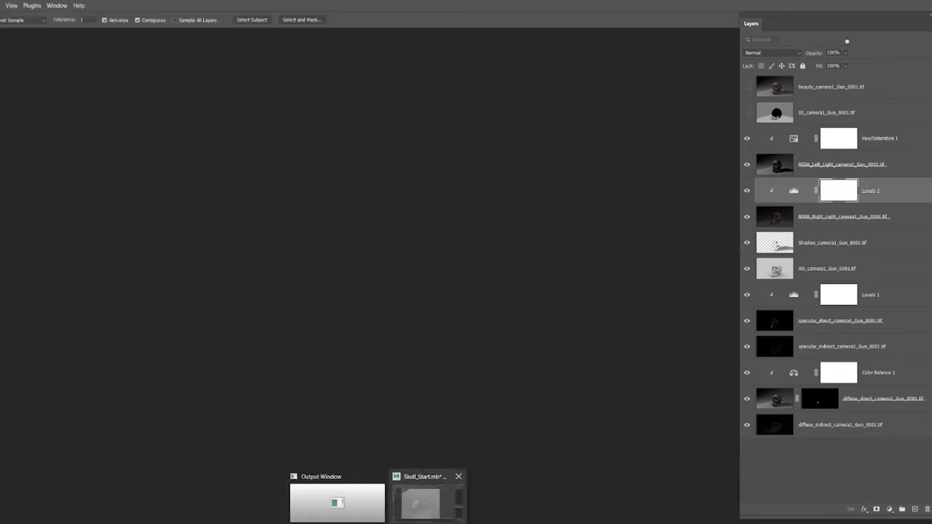
pyautogui.click(428, 502)
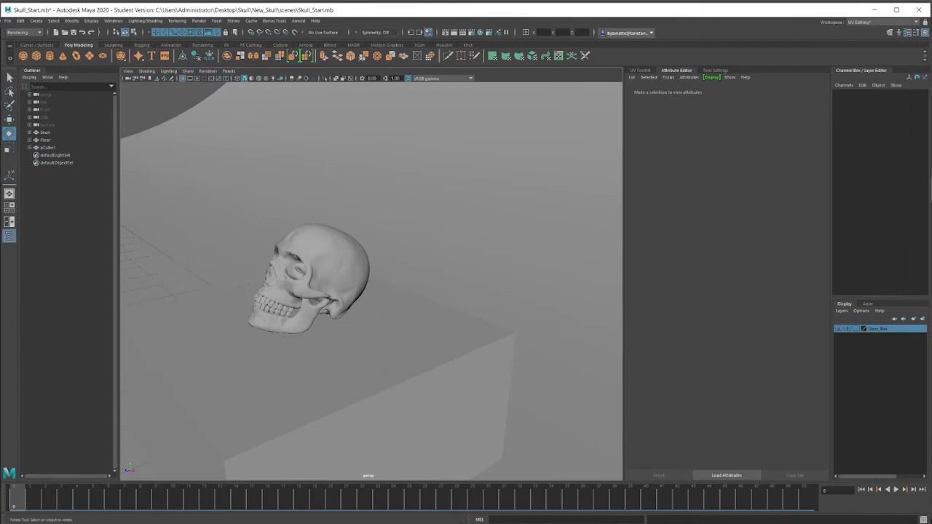
# Create a basic camera in the skull scene.
pyautogui.keyDown('alt'); pyautogui.moveTo(321, 291); pyautogui.dragTo(397, 271); pyautogui.keyUp('alt')
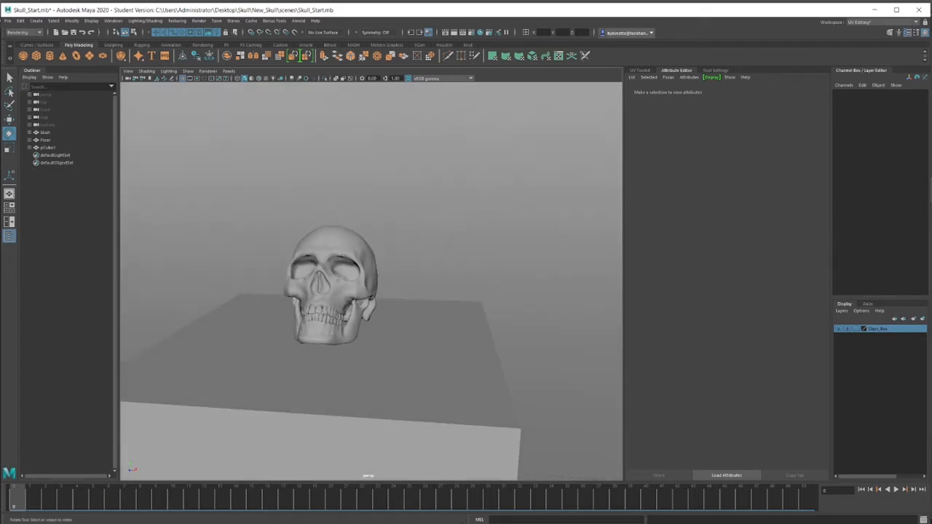
pyautogui.click(36, 21)
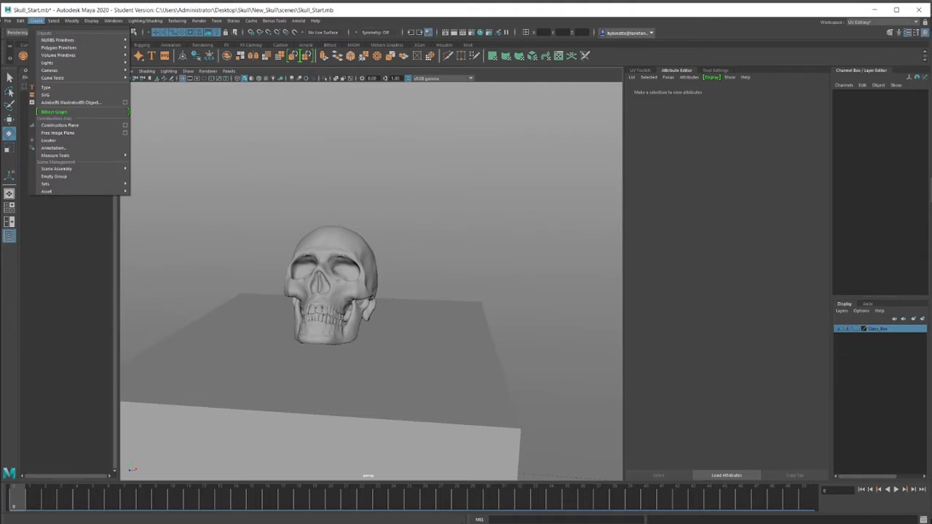
pyautogui.moveTo(51, 70)
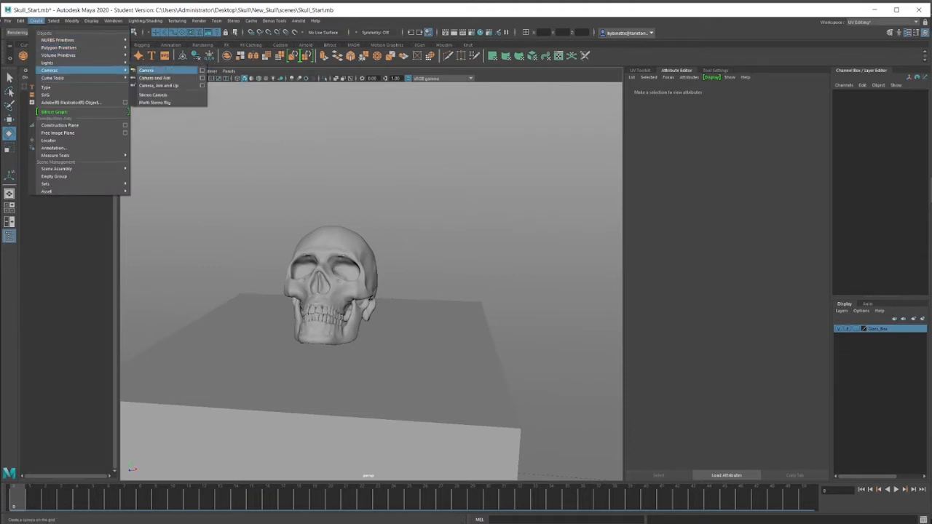
pyautogui.click(164, 70)
# Scale the new camera up to about 9.7 and raise it from the ground to just above skull height.
pyautogui.scroll(-5, 397, 321)
pyautogui.keyDown('alt'); pyautogui.moveTo(473, 320); pyautogui.dragTo(539, 412); pyautogui.keyUp('alt')
pyautogui.press('w')
pyautogui.press('r')
pyautogui.press('w')
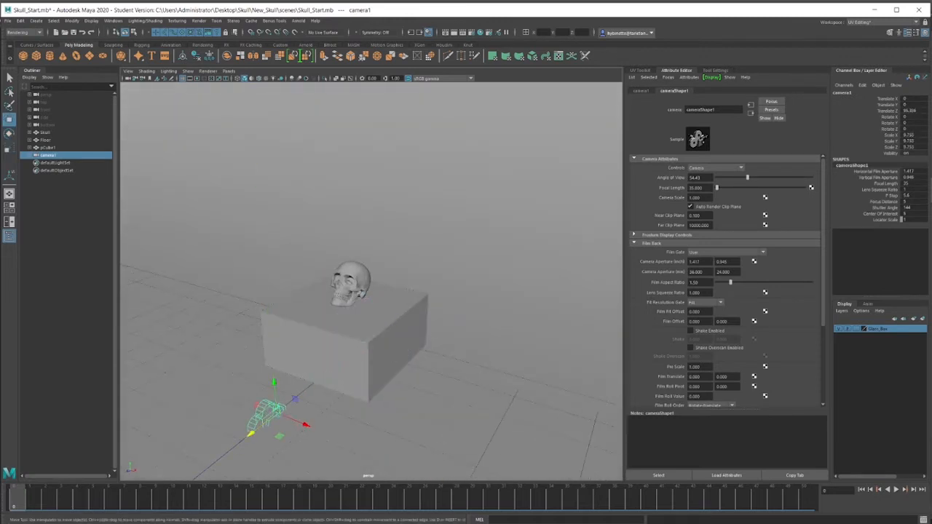
pyautogui.moveTo(274, 382); pyautogui.dragTo(338, 263)
# Look through the selected camera and bring the whole skull into a three-quarter view.
pyautogui.click(229, 72)
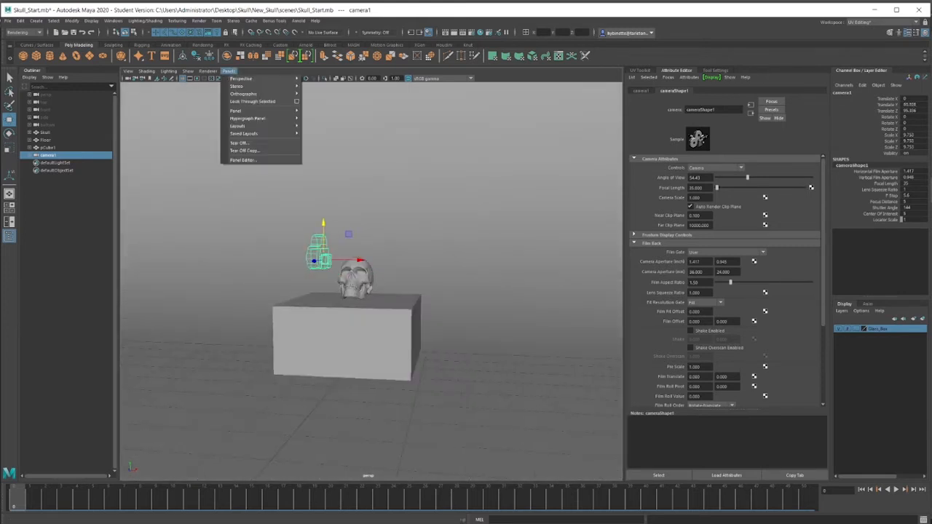
pyautogui.moveTo(247, 78)
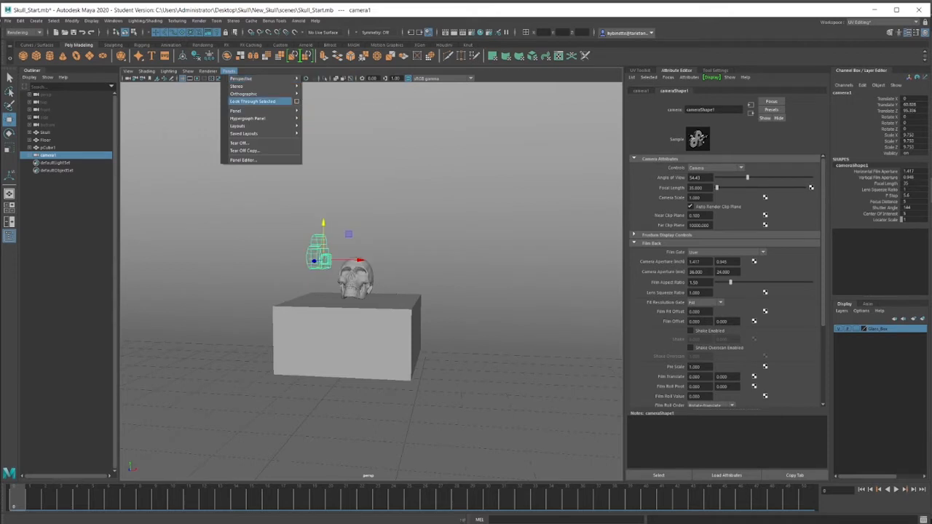
pyautogui.press('Escape')
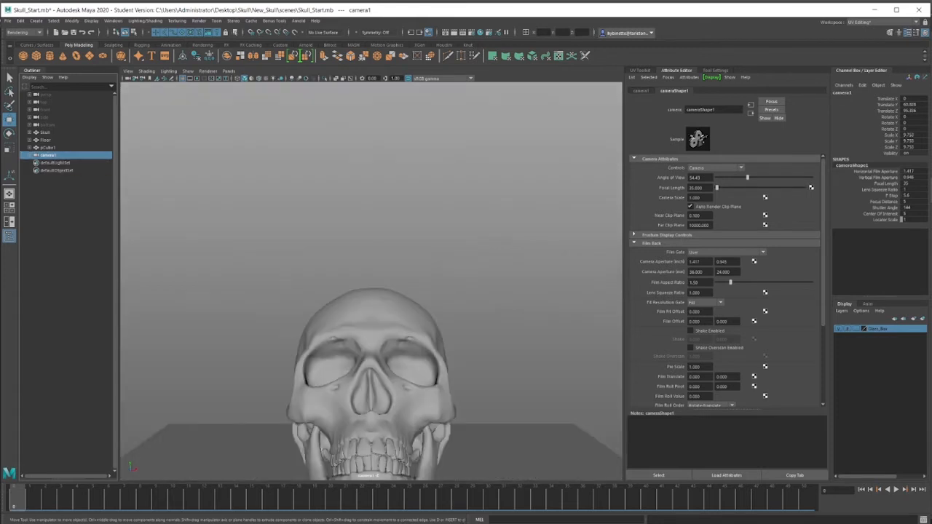
pyautogui.scroll(-10, 372, 280)
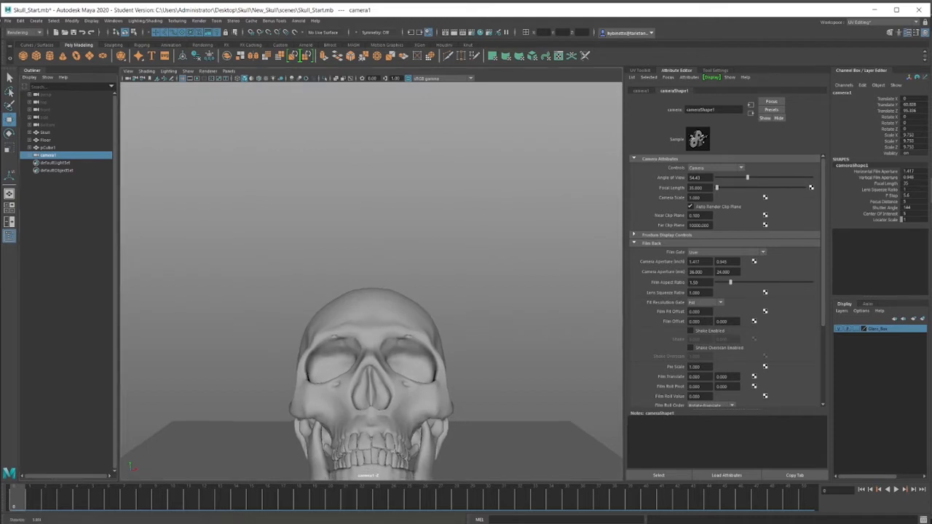
pyautogui.keyDown('alt'); pyautogui.moveTo(371, 280); pyautogui.dragTo(343, 287); pyautogui.keyUp('alt')
pyautogui.keyDown('alt'); pyautogui.moveTo(429, 291); pyautogui.dragTo(269, 295, button='middle'); pyautogui.keyUp('alt')
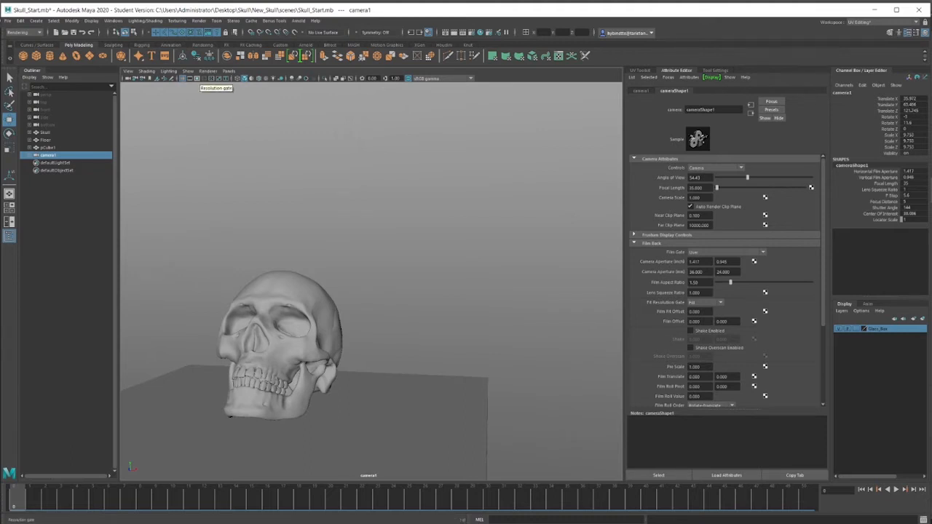
# Show the resolution gate, reframe the skull large and centred from a higher three-quarter angle, and lock the camera.
pyautogui.click(196, 78)
pyautogui.keyDown('alt'); pyautogui.moveTo(371, 284); pyautogui.dragTo(309, 308); pyautogui.keyUp('alt')
pyautogui.keyDown('alt'); pyautogui.moveTo(437, 270); pyautogui.dragTo(306, 297, button='middle'); pyautogui.keyUp('alt')
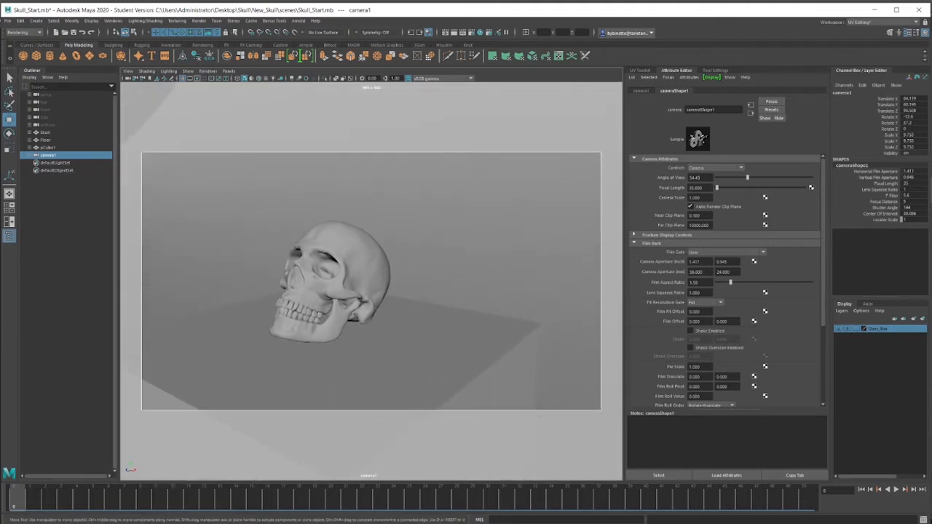
pyautogui.keyDown('alt'); pyautogui.moveTo(320, 292); pyautogui.dragTo(378, 294, button='right'); pyautogui.keyUp('alt')
pyautogui.keyDown('alt'); pyautogui.moveTo(349, 284); pyautogui.dragTo(401, 296, button='middle'); pyautogui.keyUp('alt')
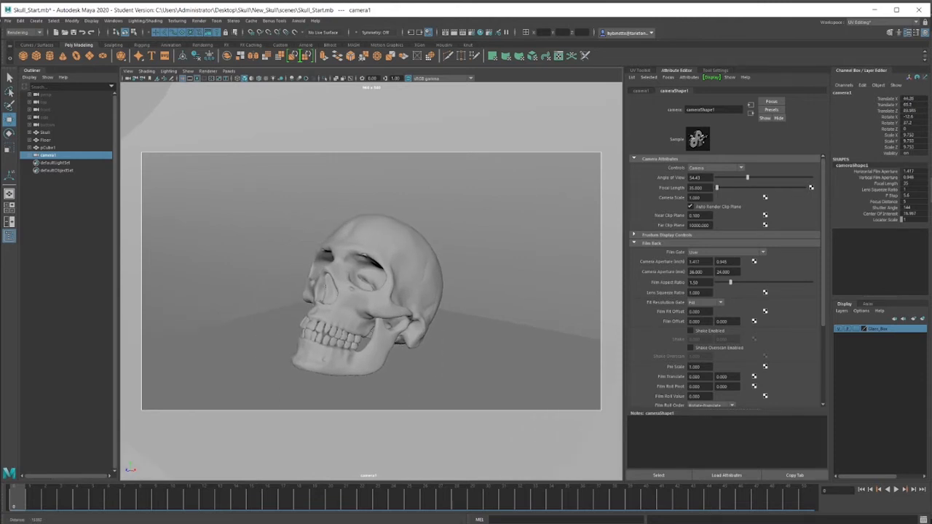
pyautogui.keyDown('alt'); pyautogui.moveTo(364, 288); pyautogui.dragTo(382, 289, button='right'); pyautogui.keyUp('alt')
pyautogui.keyDown('alt'); pyautogui.moveTo(371, 291); pyautogui.dragTo(379, 286, button='middle'); pyautogui.keyUp('alt')
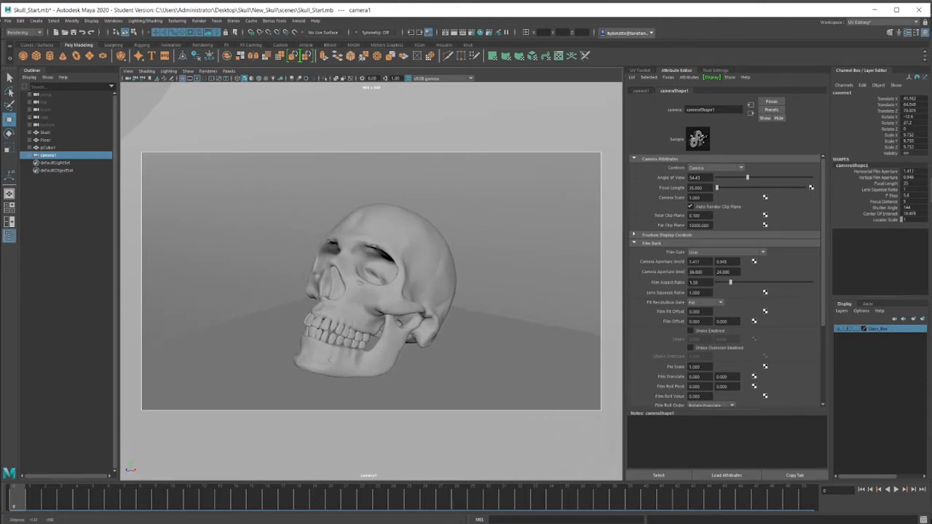
pyautogui.click(136, 78)
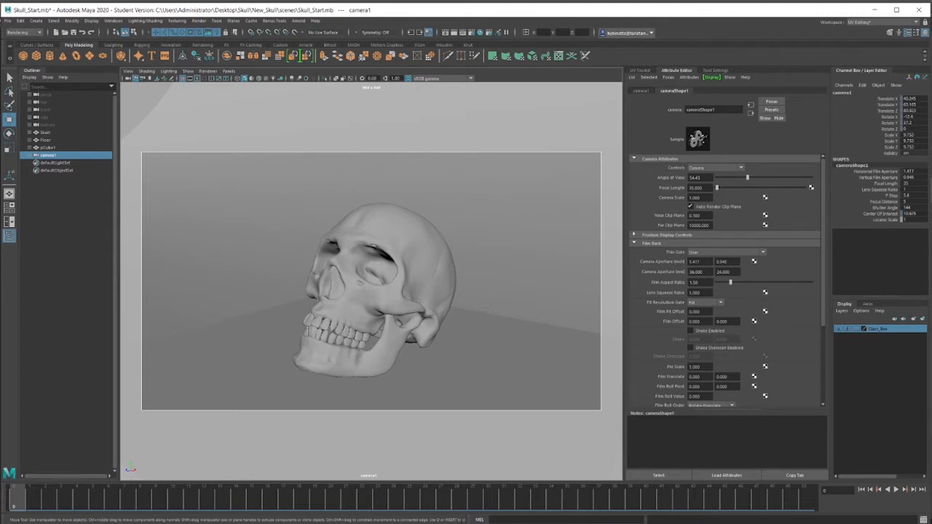
# Create an Arnold area light in the scene.
pyautogui.click(299, 20)
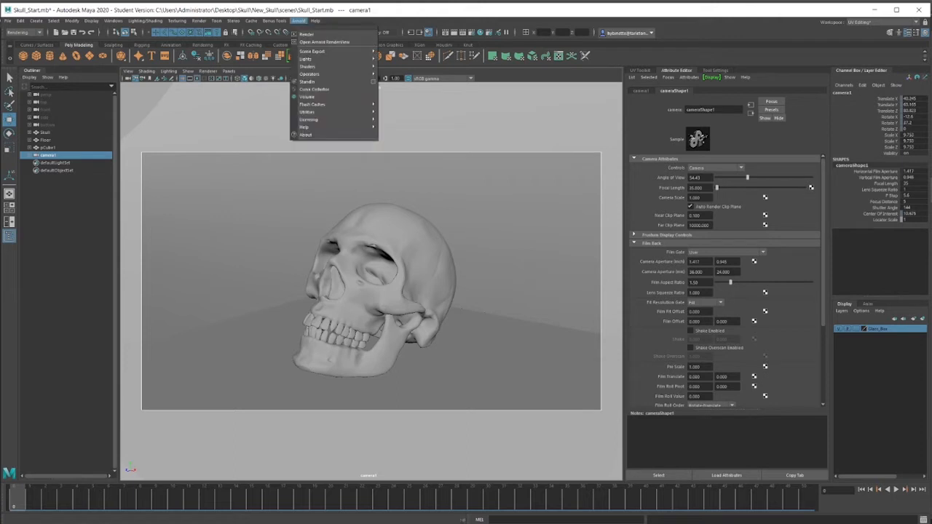
pyautogui.moveTo(313, 59)
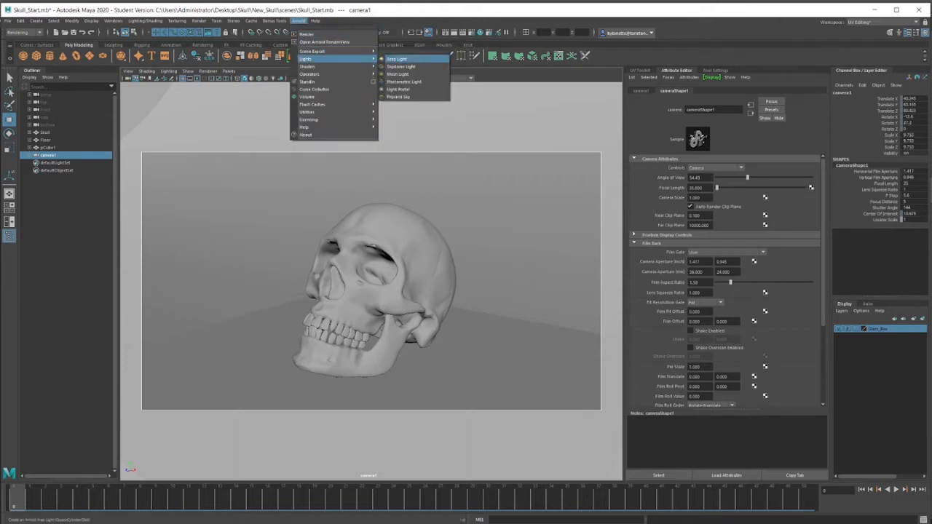
pyautogui.click(397, 59)
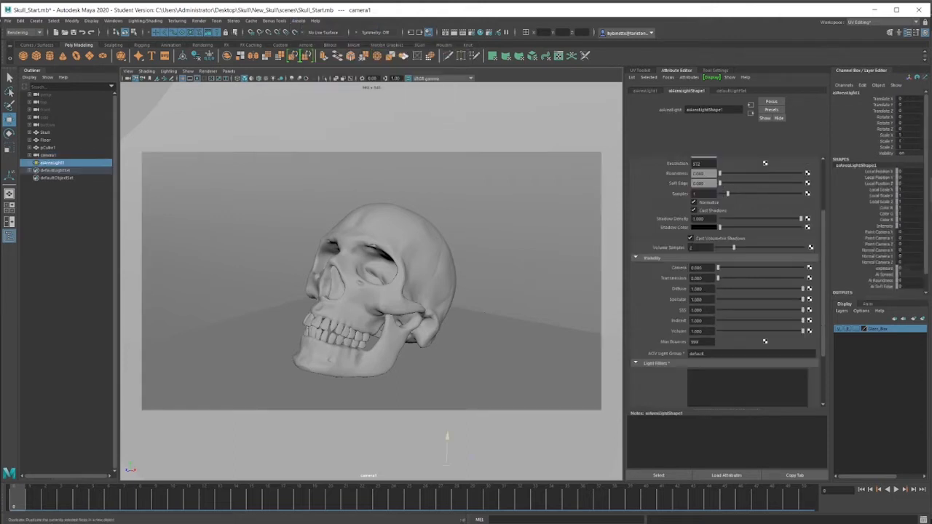
# In the perspective view, scale the area light up to about 32 and raise it in front of the block.
pyautogui.press('space')
pyautogui.moveTo(429, 199); pyautogui.dragTo(373, 215)
pyautogui.moveTo(353, 340); pyautogui.dragTo(451, 409)
pyautogui.press('r')
pyautogui.press('w')
pyautogui.moveTo(284, 384); pyautogui.dragTo(274, 258)
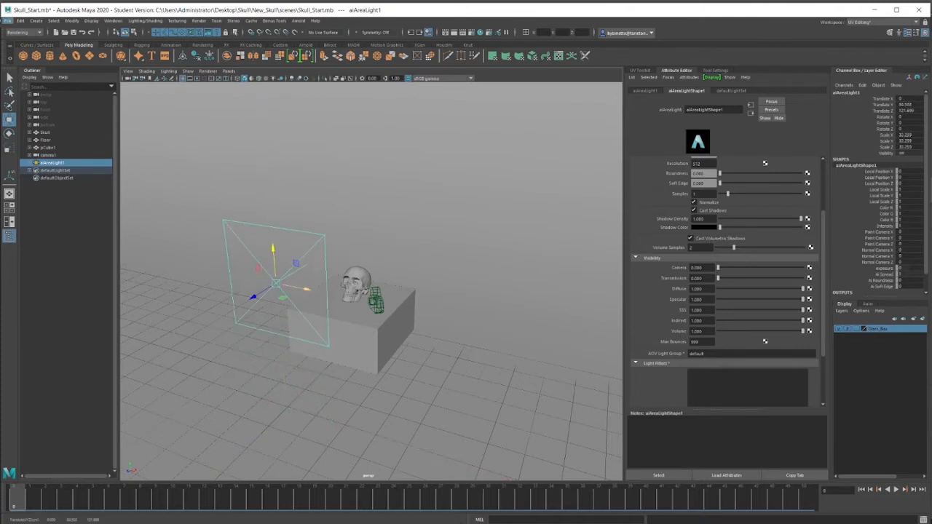
# Move the area light sideways and away from the block, and rotate it around Y to face the skull.
pyautogui.moveTo(306, 290); pyautogui.dragTo(204, 298)
pyautogui.scroll(-4, 204, 297)
pyautogui.moveTo(264, 307); pyautogui.dragTo(220, 335)
pyautogui.press('e')
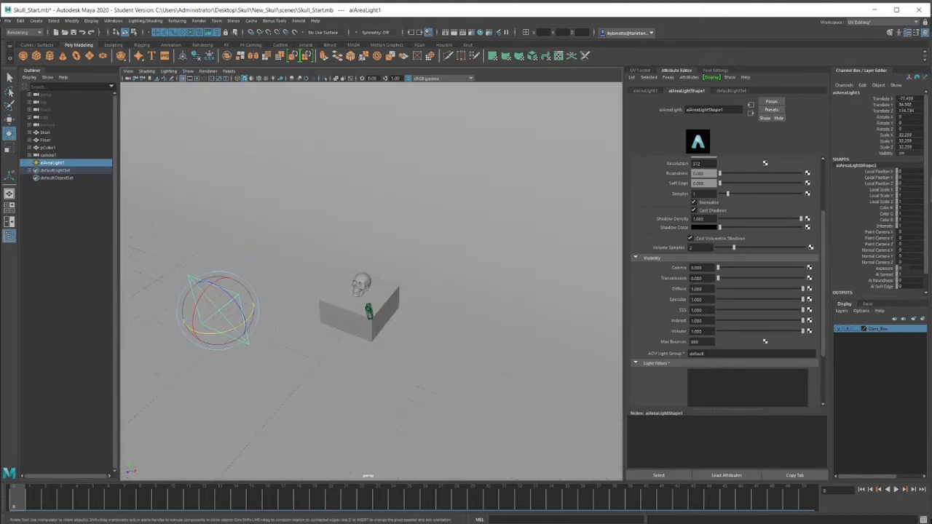
pyautogui.moveTo(223, 334); pyautogui.dragTo(204, 332)
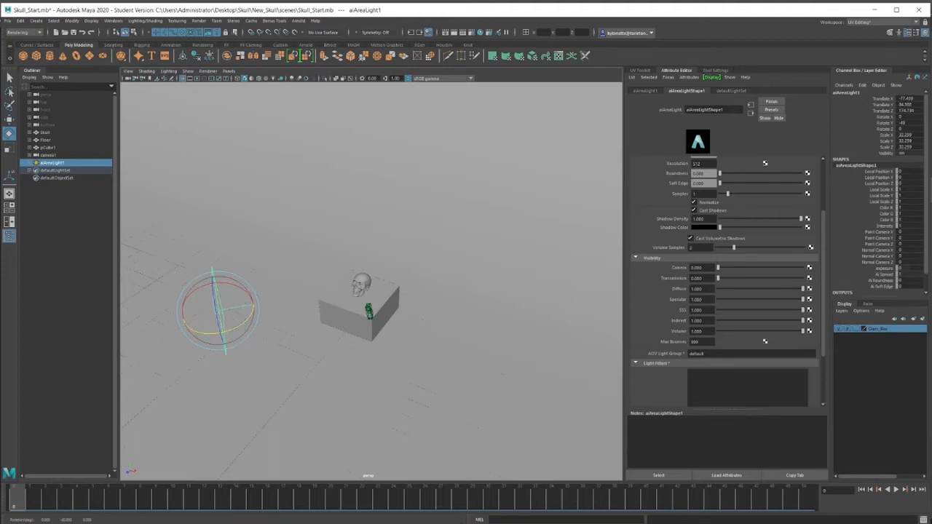
# Raise the area light to a Y height of about 117.5 and tilt it down towards the skull.
pyautogui.keyDown('alt'); pyautogui.moveTo(291, 328); pyautogui.dragTo(319, 255); pyautogui.keyUp('alt')
pyautogui.press('w')
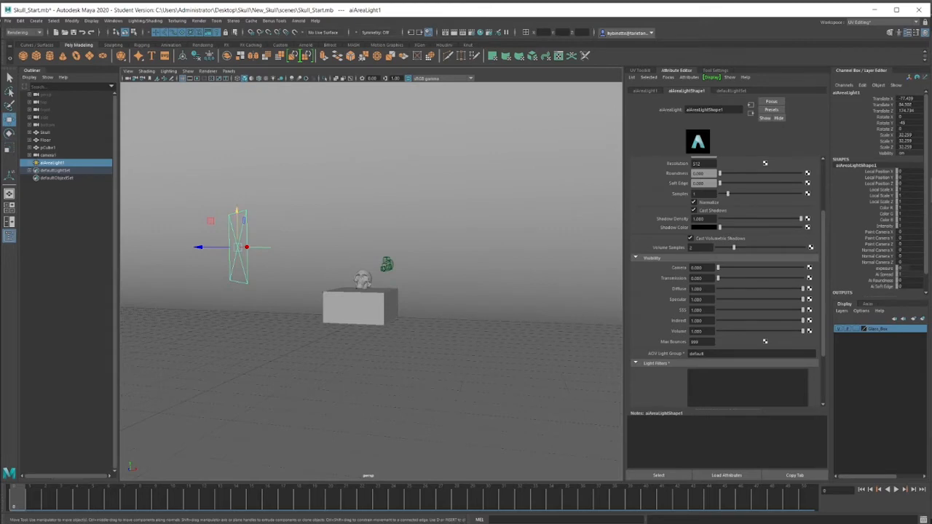
pyautogui.moveTo(237, 218); pyautogui.dragTo(207, 191)
pyautogui.press('e')
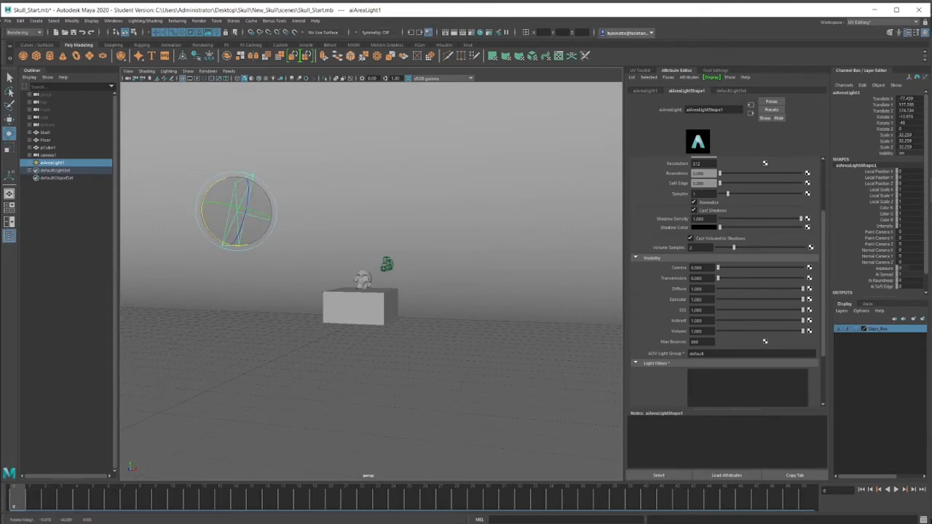
# Display the viewport with all scene lights and set the area light's exposure to 17.
pyautogui.press('7')
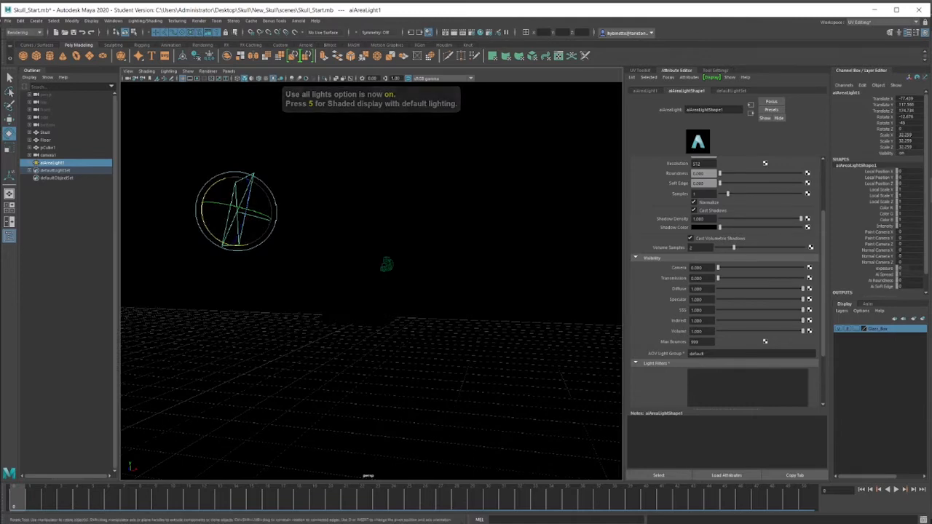
pyautogui.scroll(5, 728, 284)
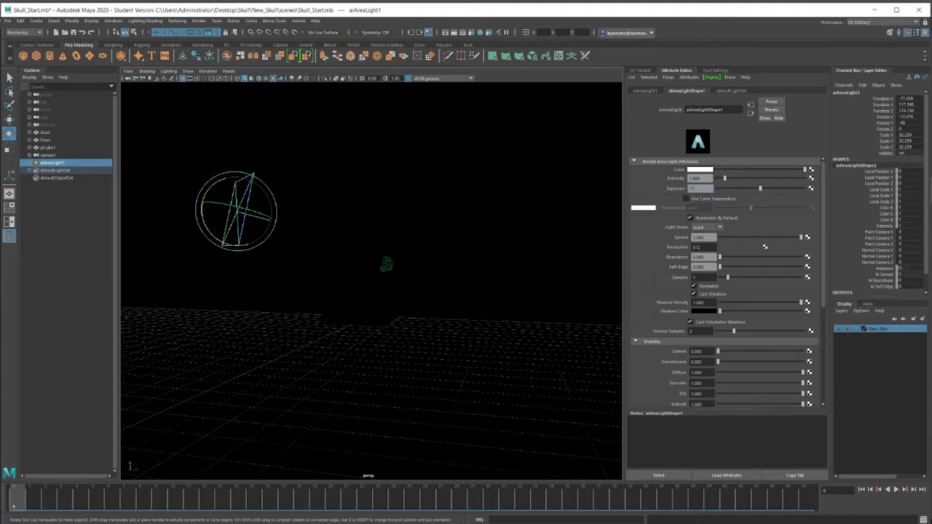
pyautogui.press('Return')
pyautogui.scroll(8, 371, 281)
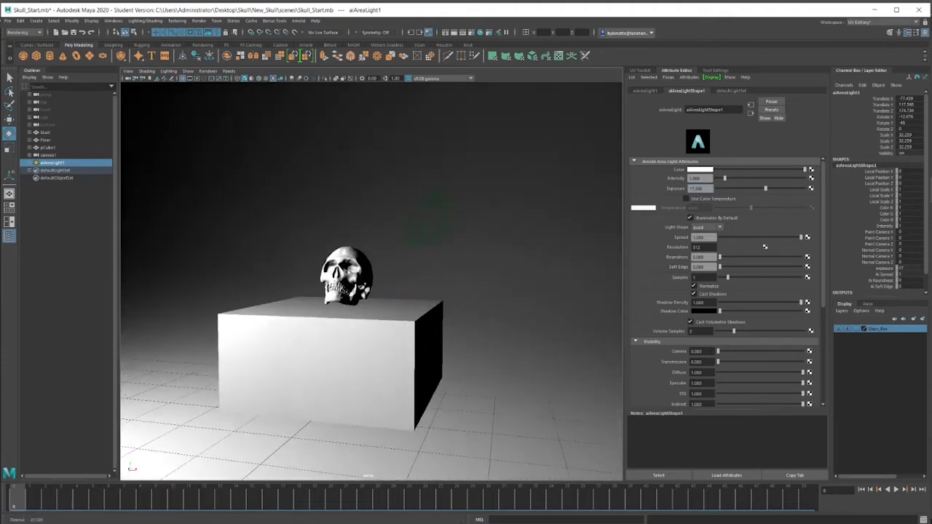
pyautogui.keyDown('alt'); pyautogui.moveTo(371, 281); pyautogui.dragTo(373, 306, button='middle'); pyautogui.keyUp('alt')
pyautogui.keyDown('alt'); pyautogui.moveTo(373, 306); pyautogui.dragTo(371, 301); pyautogui.keyUp('alt')
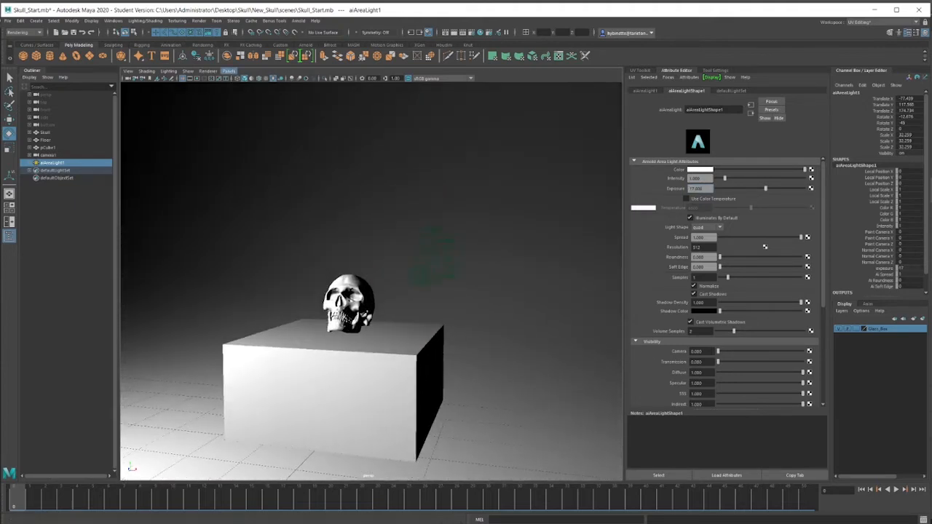
# Render the camera view in Arnold RenderView, raise the area light's exposure to about 17.55, and close the render window.
pyautogui.click(298, 20)
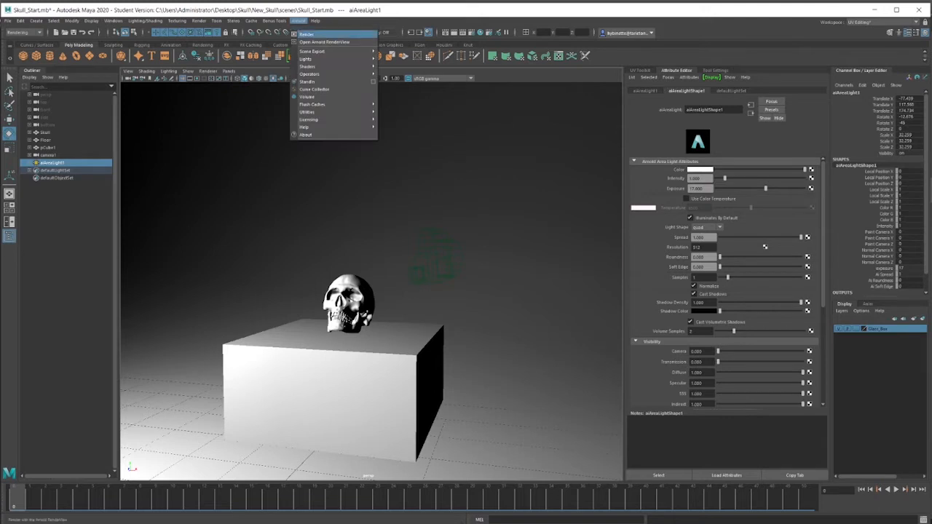
pyautogui.click(306, 34)
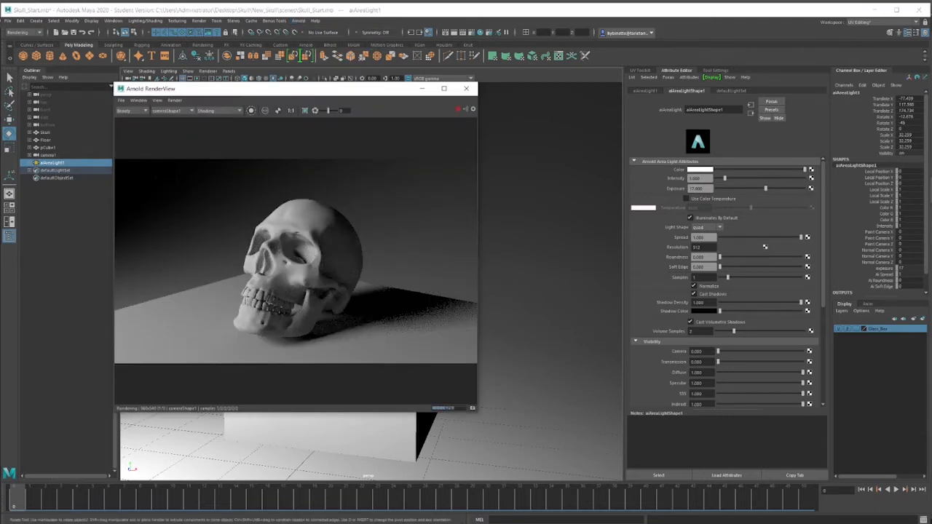
pyautogui.moveTo(766, 188); pyautogui.dragTo(767, 188)
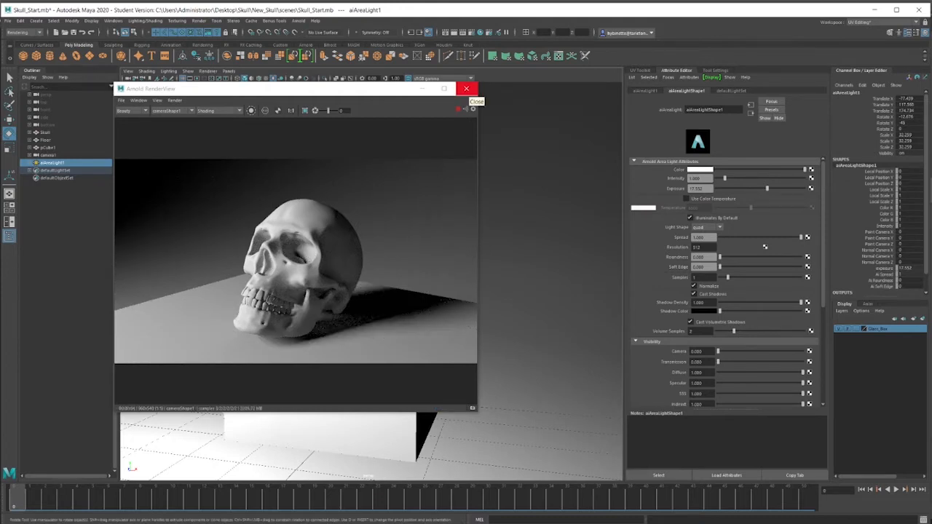
pyautogui.click(467, 88)
# Duplicate the area light and move the copy across to the opposite side of the block.
pyautogui.press('space')
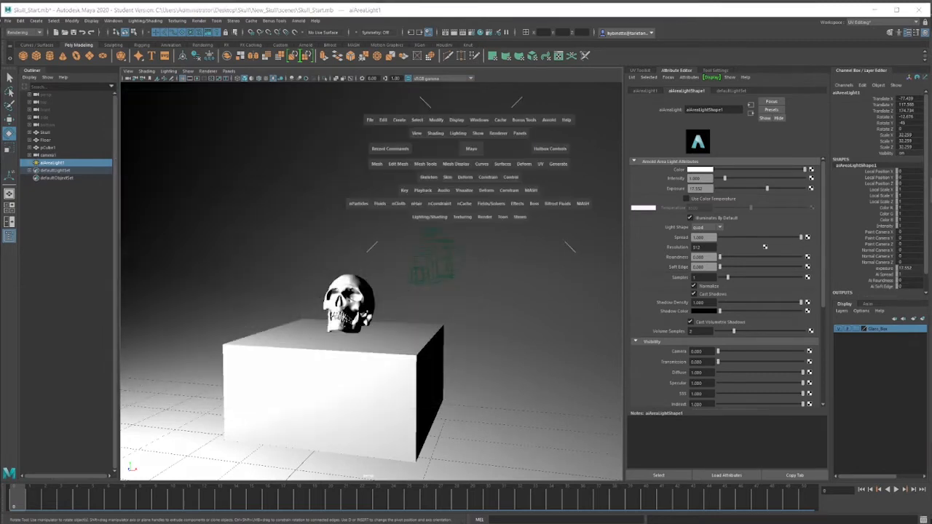
pyautogui.scroll(-5, 372, 281)
pyautogui.keyDown('alt'); pyautogui.moveTo(371, 282); pyautogui.dragTo(349, 313); pyautogui.keyUp('alt')
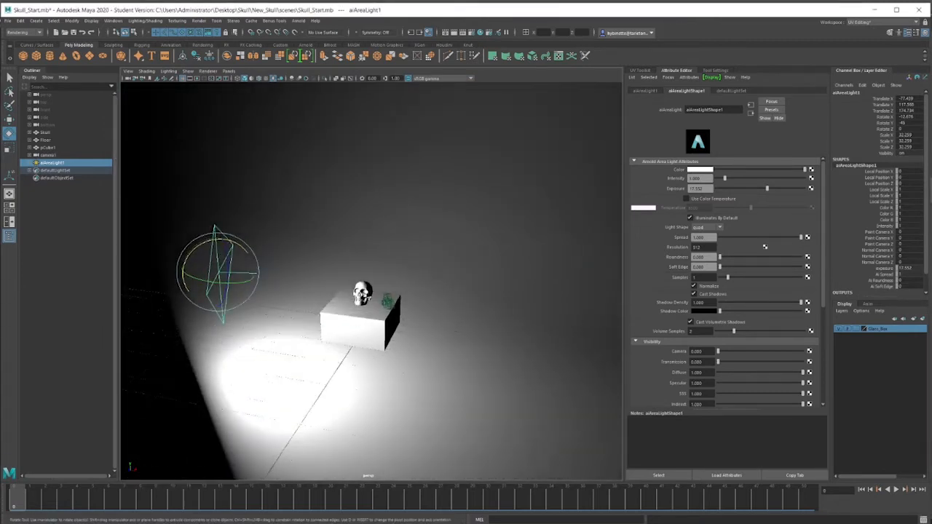
pyautogui.hotkey('ctrl', 'd')
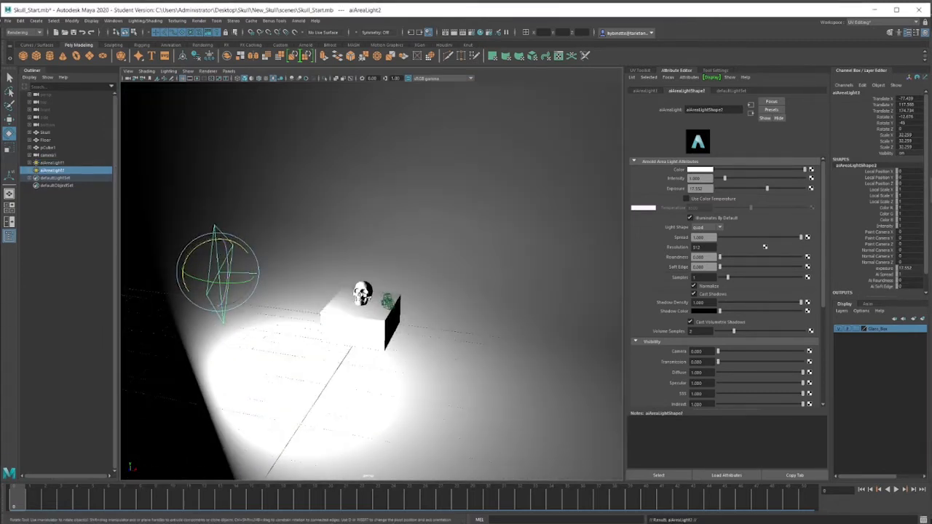
pyautogui.press('w')
pyautogui.moveTo(197, 280); pyautogui.dragTo(471, 372)
# Set the duplicated light's Y rotation to 45, raise it well above the skull and tilt it down towards it.
pyautogui.click(908, 123)
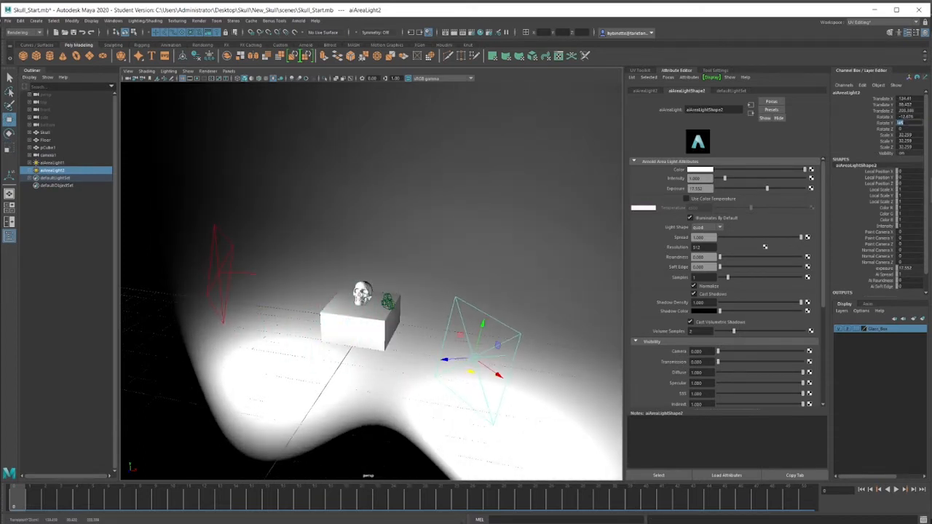
pyautogui.write('45')
pyautogui.press('Return')
pyautogui.moveTo(471, 322); pyautogui.dragTo(461, 188)
pyautogui.keyDown('alt'); pyautogui.moveTo(461, 188); pyautogui.dragTo(385, 190); pyautogui.keyUp('alt')
pyautogui.press('e')
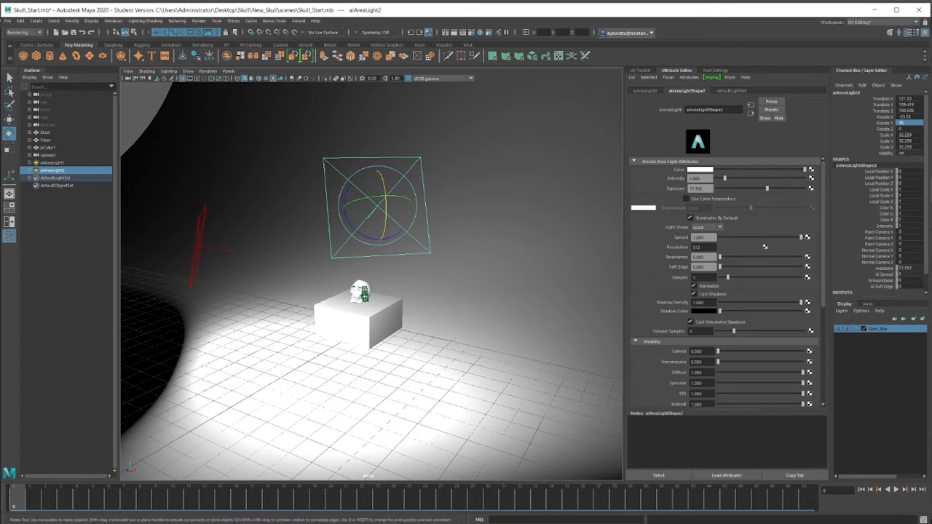
# Lower the second area light's exposure to about 14.67 and render the camera view in Arnold RenderView.
pyautogui.moveTo(767, 188); pyautogui.dragTo(761, 189)
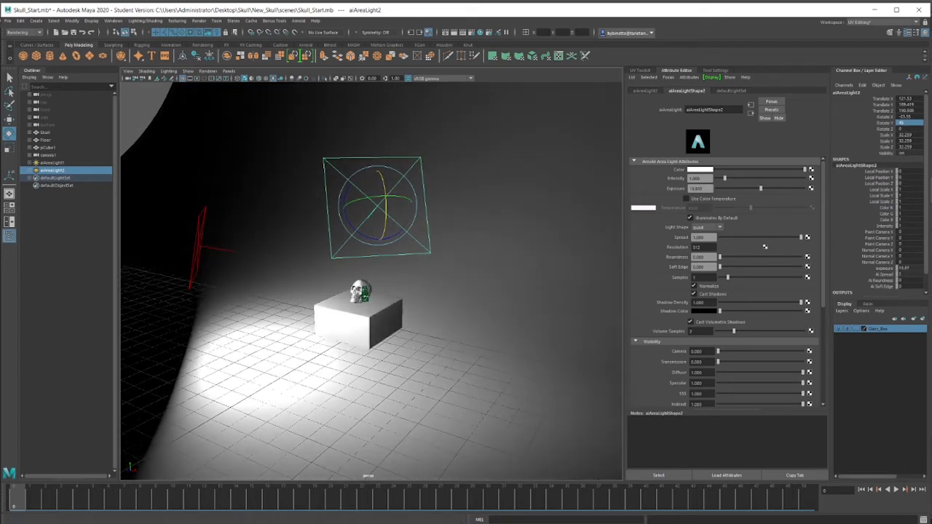
pyautogui.click(298, 21)
pyautogui.click(310, 34)
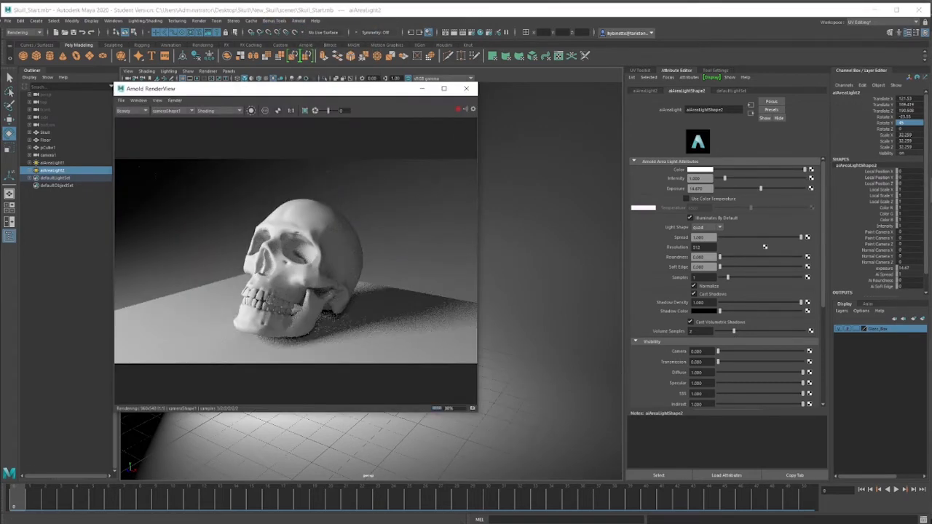
# Isolate the second area light in the render view and raise its exposure to about 15.6.
pyautogui.click(765, 246)
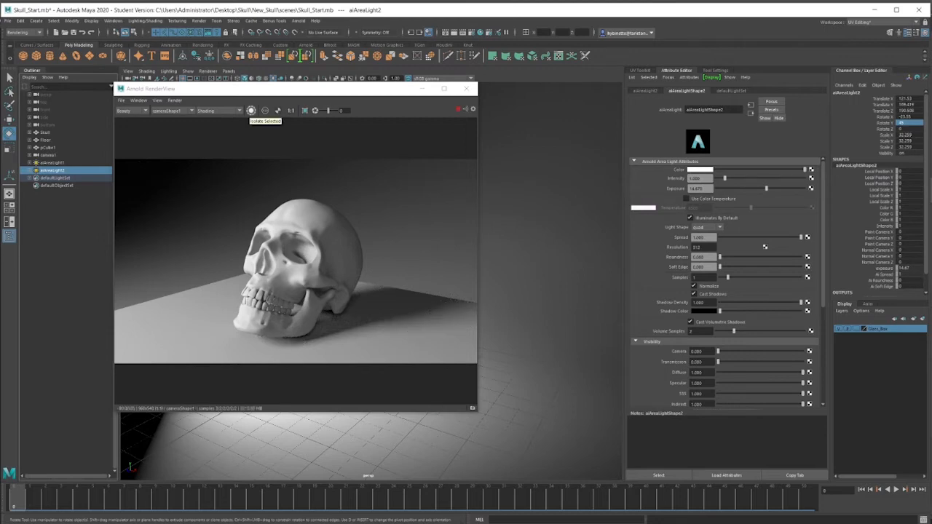
pyautogui.click(251, 111)
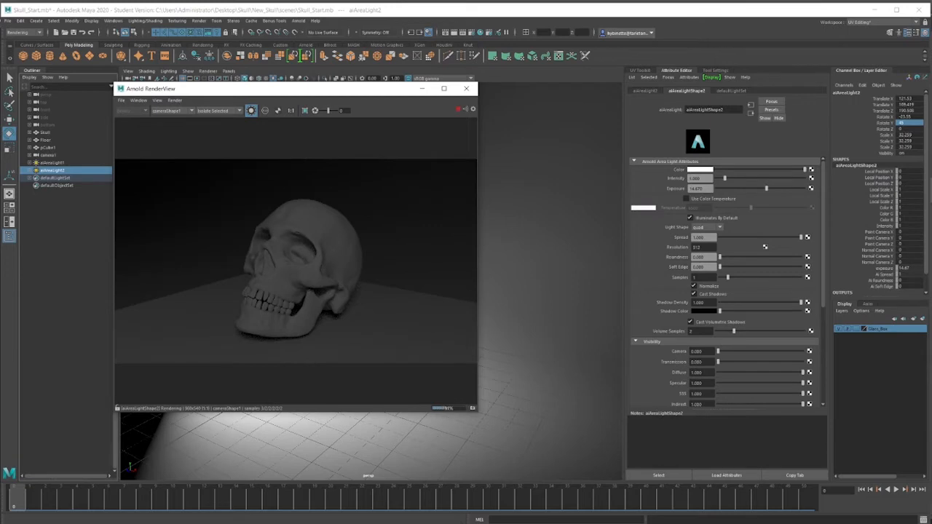
pyautogui.moveTo(766, 188); pyautogui.dragTo(769, 188)
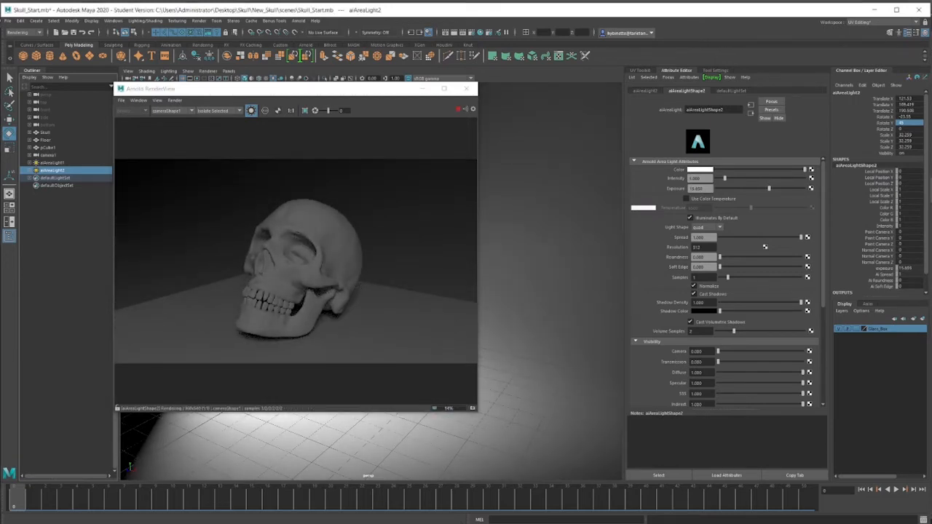
# Compare the isolated renders of the first and second area lights, restore the full render, and close the render window.
pyautogui.click(52, 163)
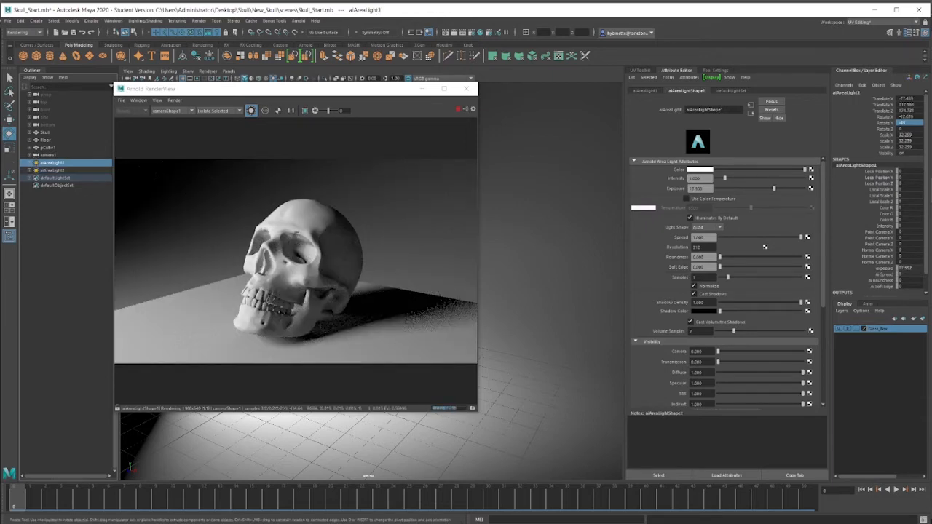
pyautogui.click(53, 170)
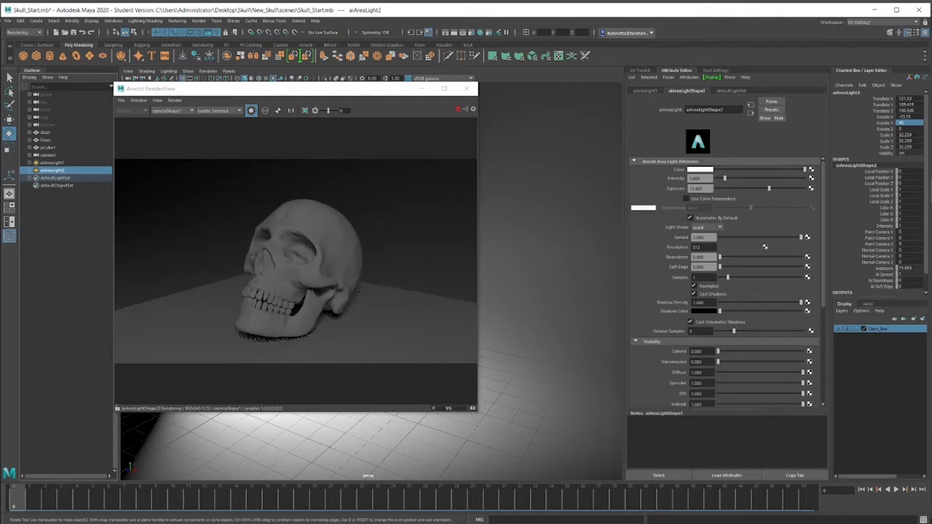
pyautogui.click(252, 111)
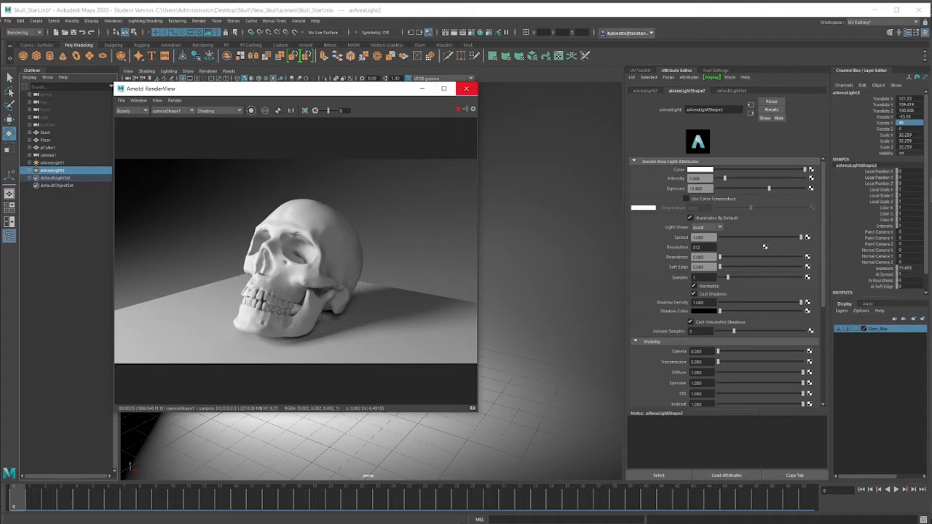
pyautogui.click(466, 88)
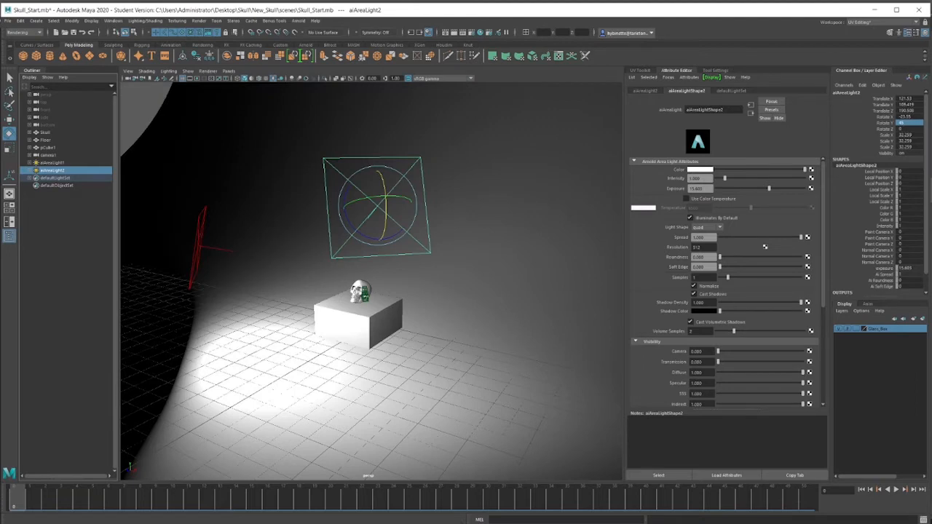
# Set the AOV light group of the first area light to Left_Light.
pyautogui.click(52, 162)
pyautogui.scroll(-5, 765, 247)
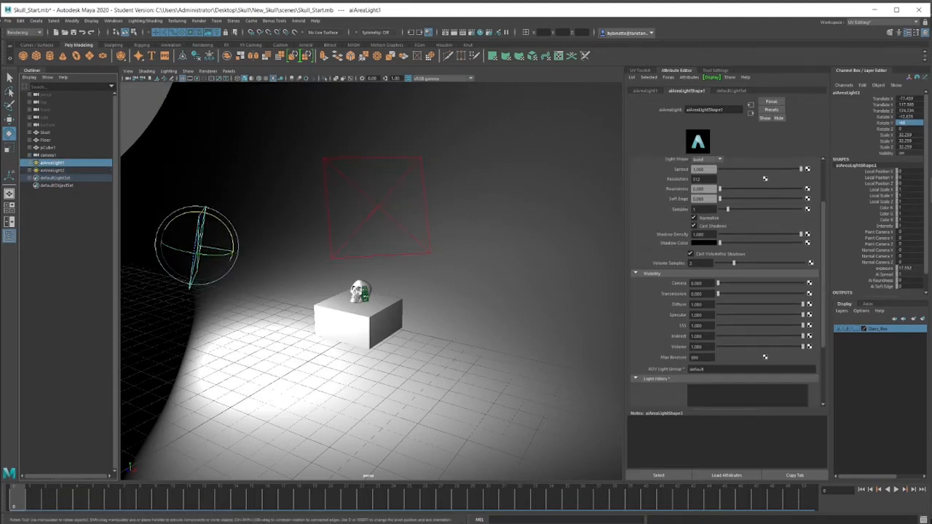
pyautogui.doubleClick(697, 279)
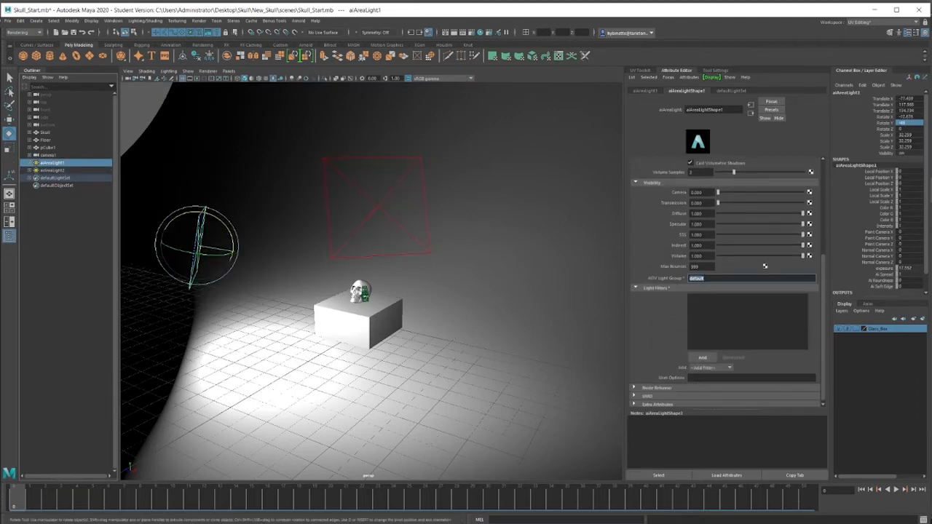
pyautogui.write('La')
pyautogui.write('ft_Light')
pyautogui.press('Return')
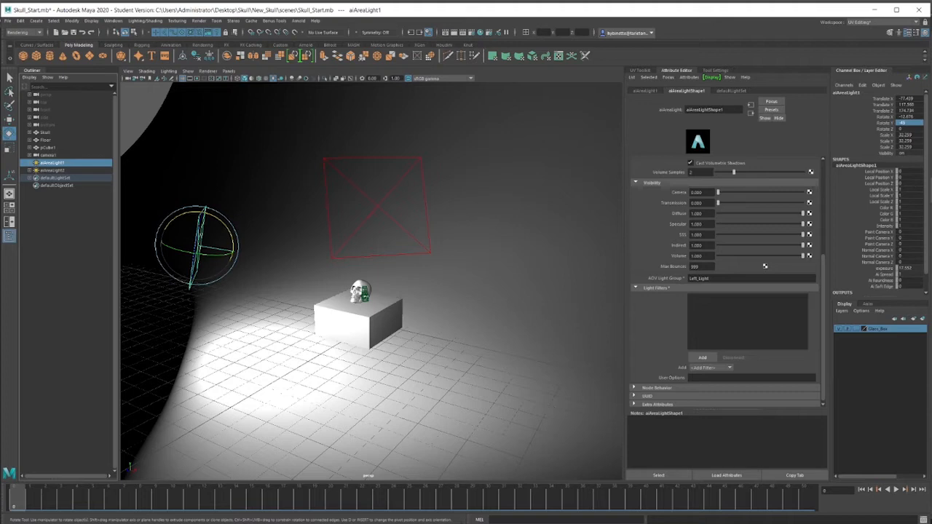
# Set the AOV light group of the second area light to Right_Light.
pyautogui.click(52, 171)
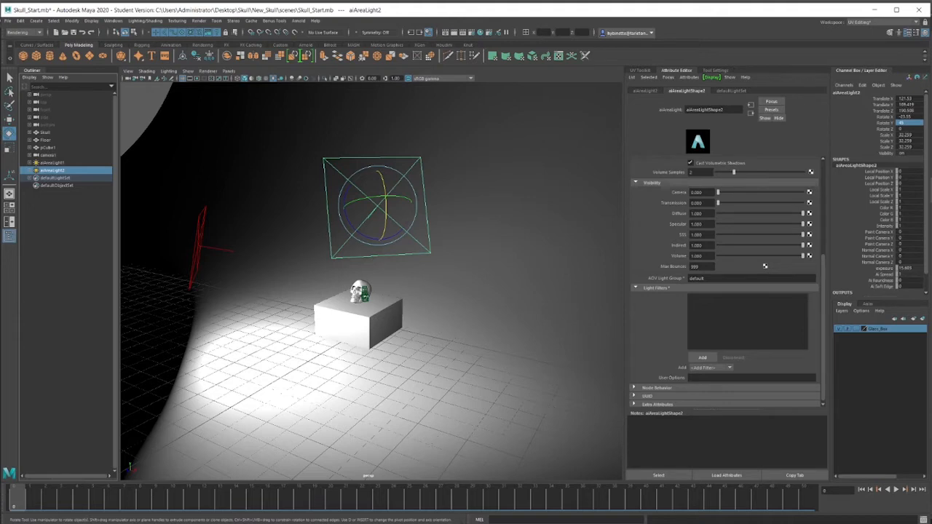
pyautogui.doubleClick(697, 278)
pyautogui.write('k')
pyautogui.write('ight')
pyautogui.write('_Light')
pyautogui.press('Return')
# Assign a new Arnold aiStandardSurface material to the skull.
pyautogui.scroll(10, 371, 281)
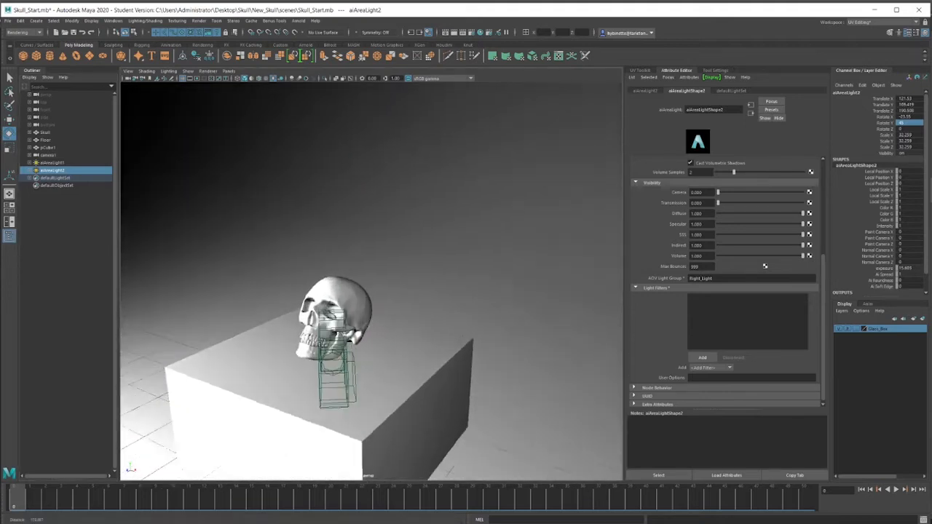
pyautogui.keyDown('alt'); pyautogui.moveTo(372, 281); pyautogui.dragTo(415, 276); pyautogui.keyUp('alt')
pyautogui.click(349, 359)
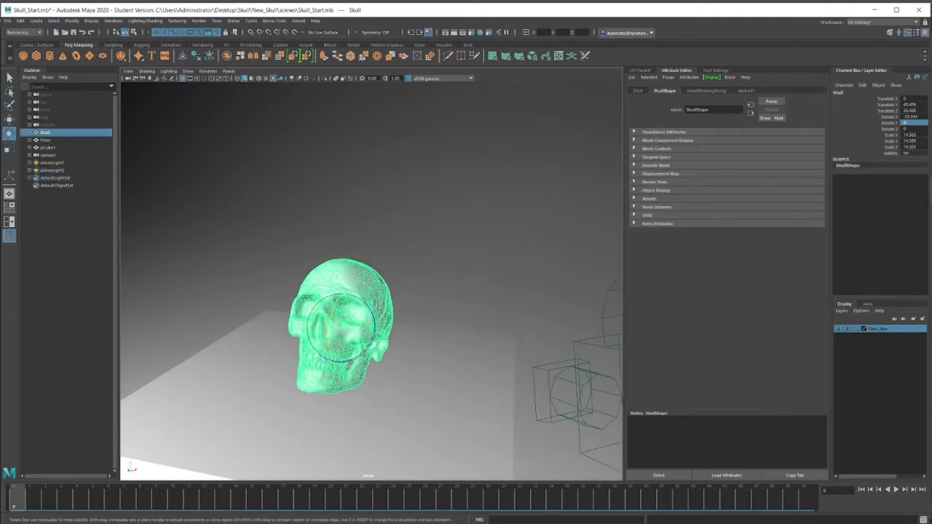
pyautogui.rightClick(349, 275)
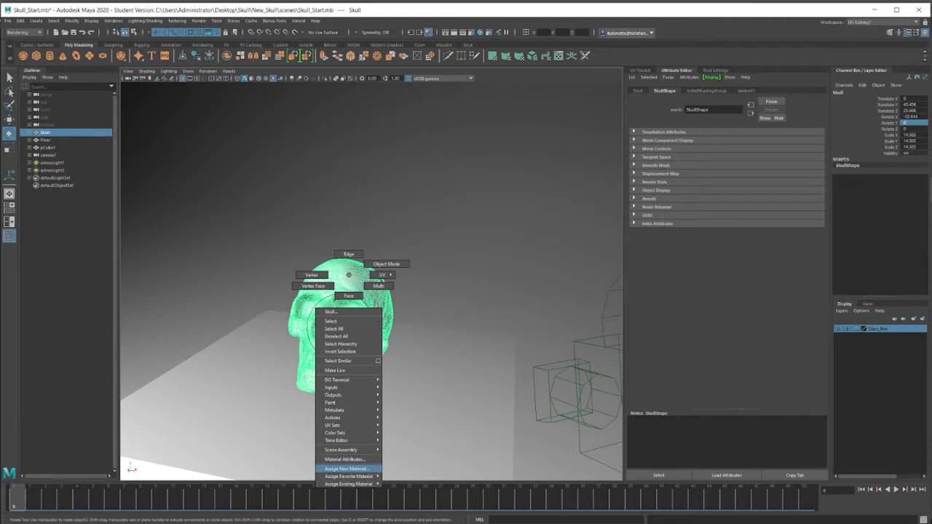
pyautogui.click(346, 469)
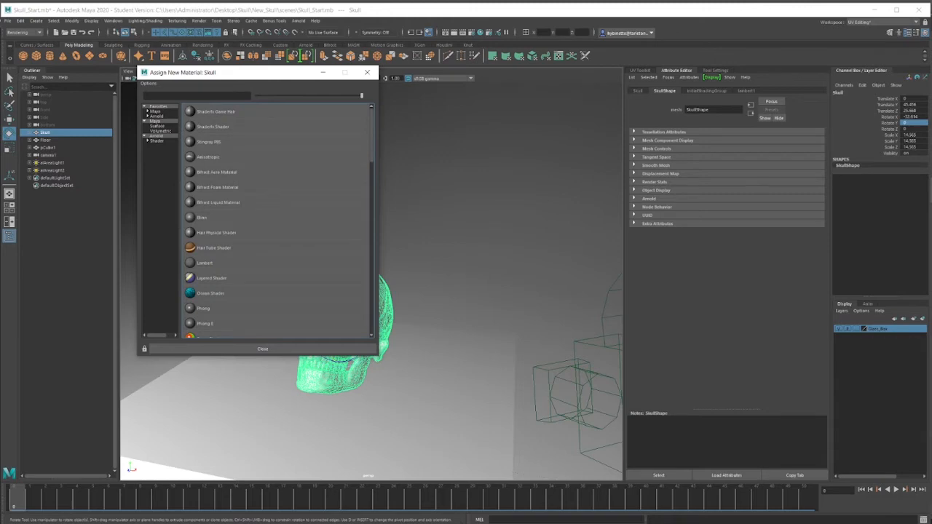
pyautogui.click(156, 136)
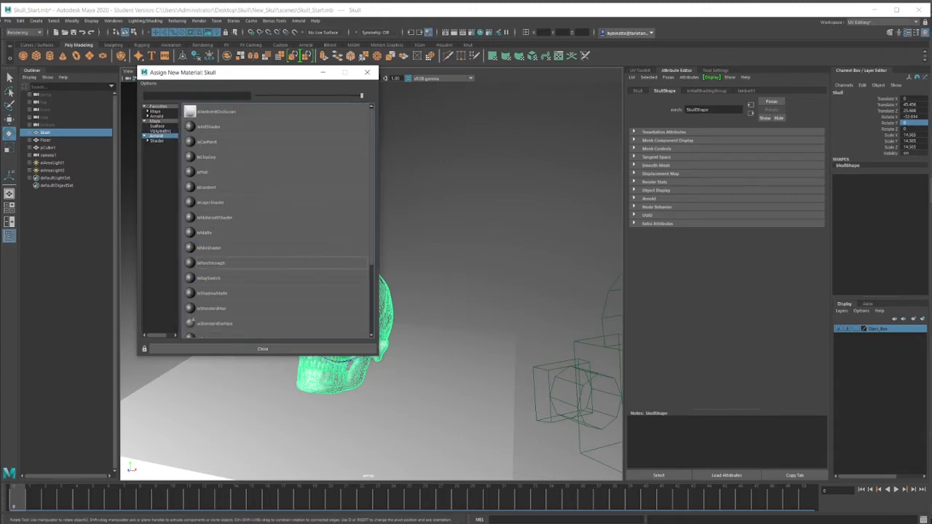
pyautogui.scroll(-3, 277, 292)
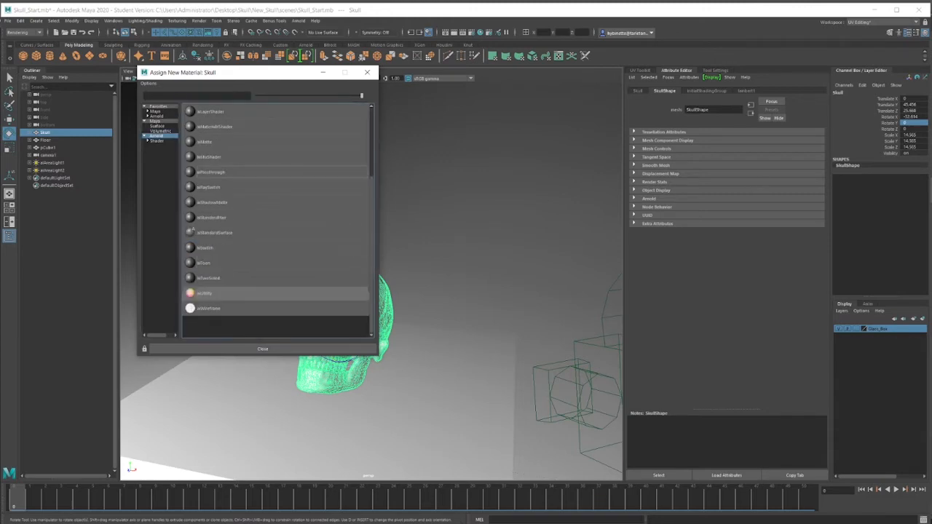
pyautogui.click(192, 232)
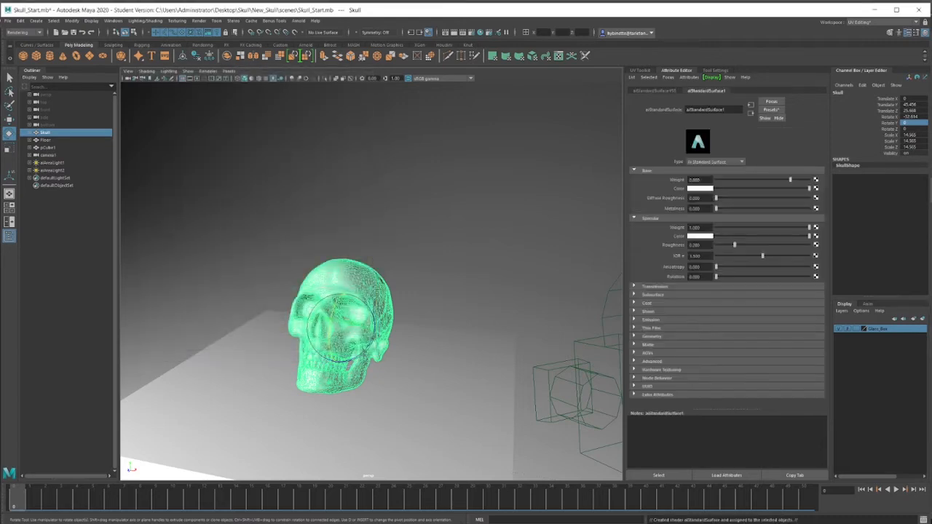
# Rename the skull's material to ai_Skull and raise its base weight to 1.
pyautogui.doubleClick(705, 109)
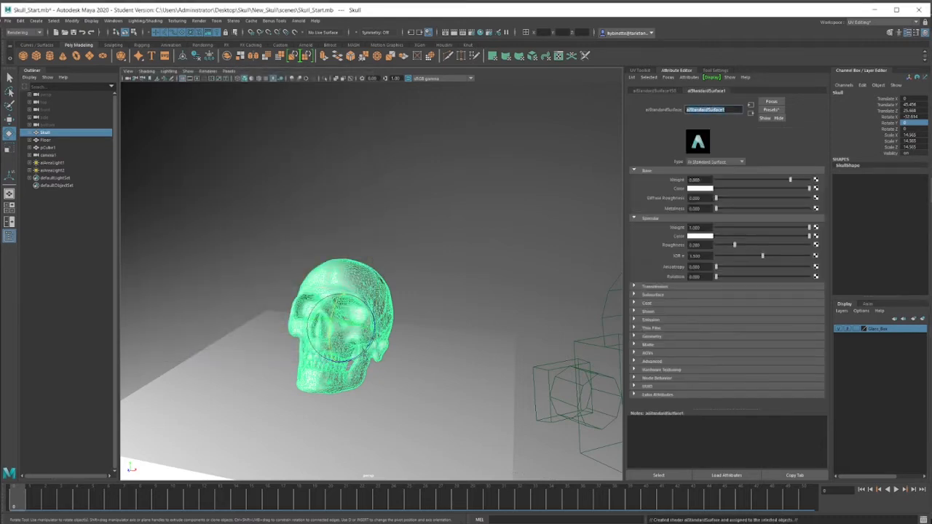
pyautogui.write('ai_Skull')
pyautogui.press('Return')
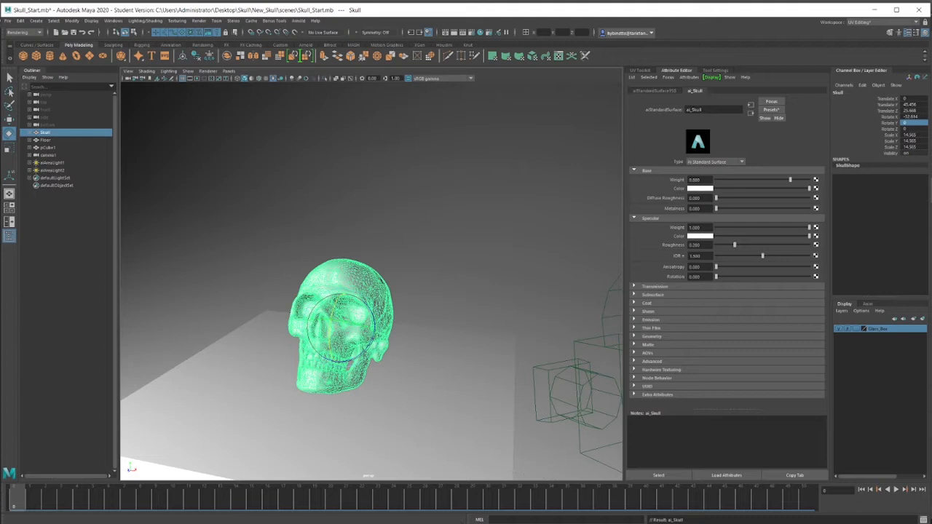
pyautogui.moveTo(790, 179); pyautogui.dragTo(801, 180)
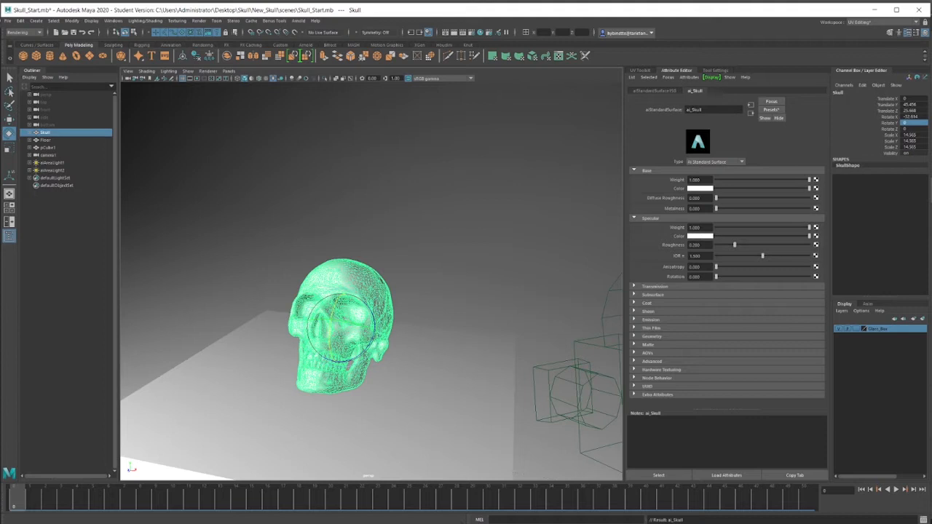
# Connect a 2D File texture to the base color of ai_Skull, clearing the leftover search filter in the node list.
pyautogui.click(815, 188)
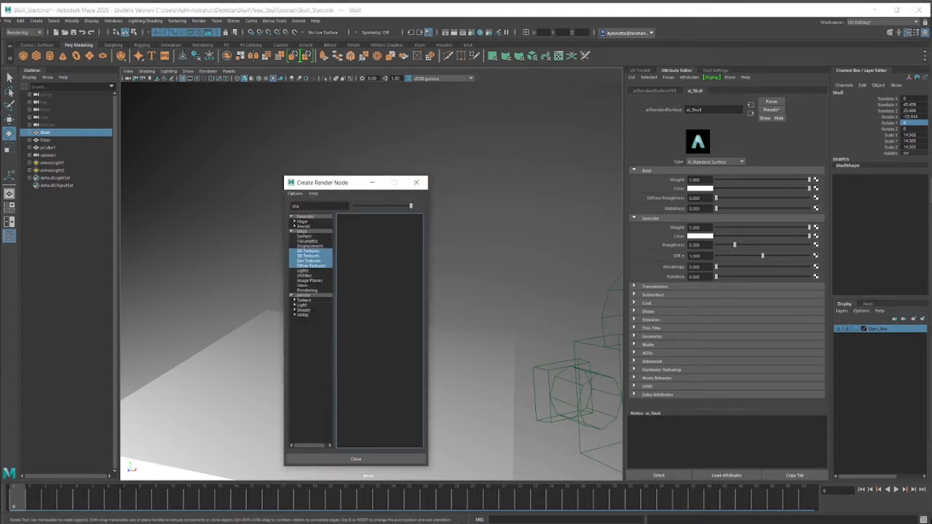
pyautogui.click(302, 231)
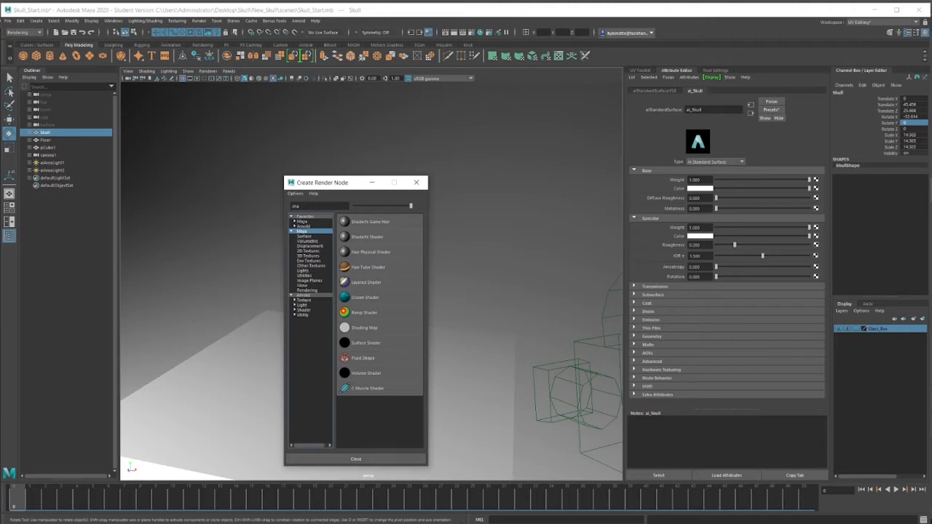
pyautogui.click(308, 251)
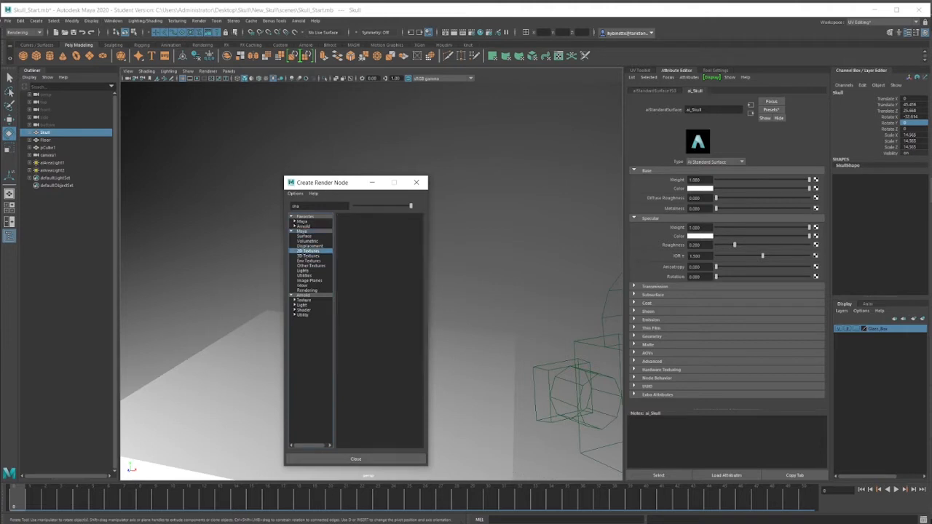
pyautogui.doubleClick(296, 206)
pyautogui.press('BackSpace')
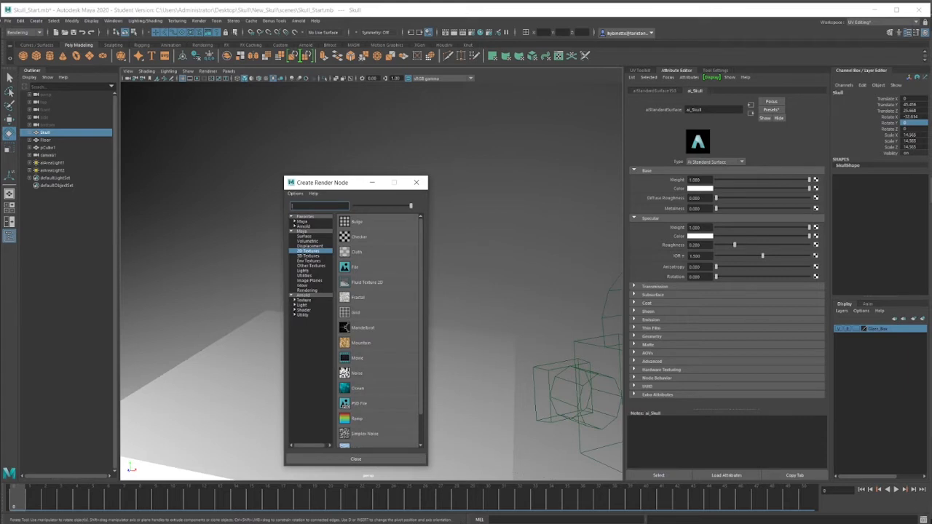
pyautogui.click(355, 268)
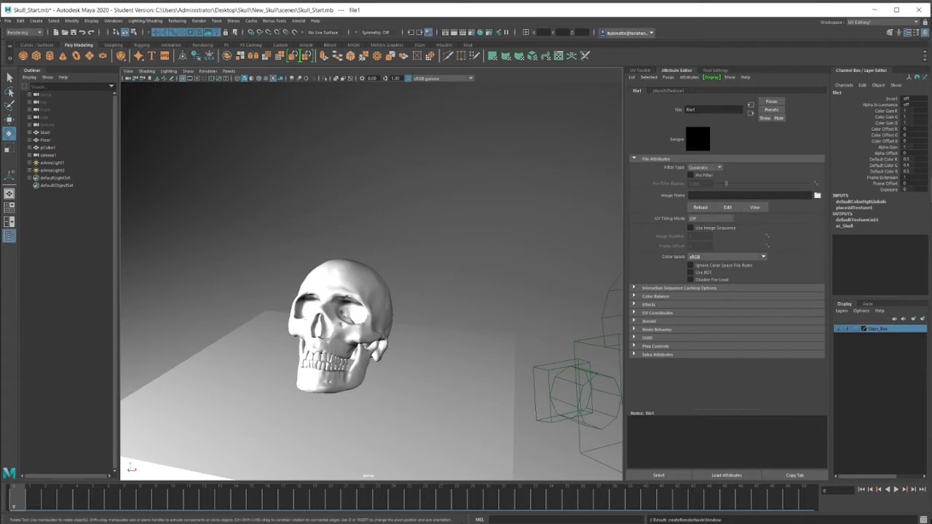
# Load difuso_flip_oscuro_5.jpg into the skull's base color file texture and show textures in the viewport.
pyautogui.click(817, 196)
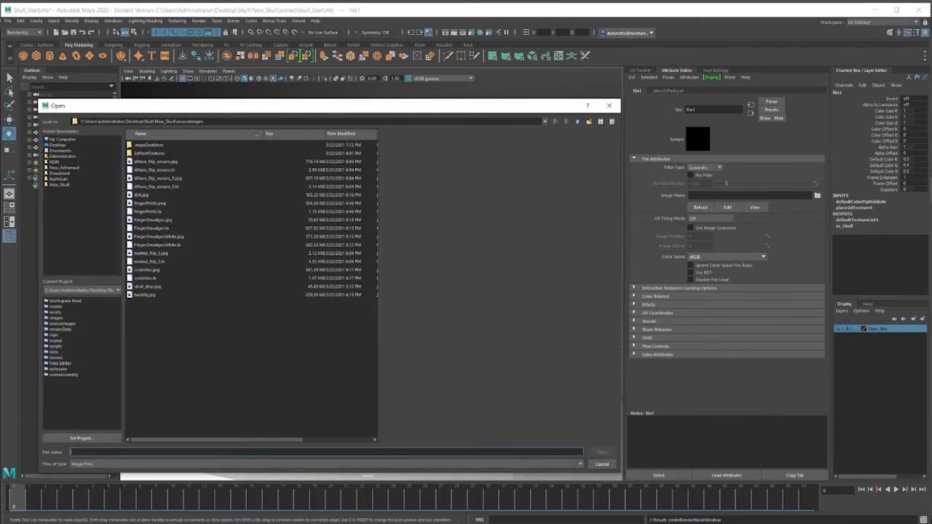
pyautogui.click(158, 178)
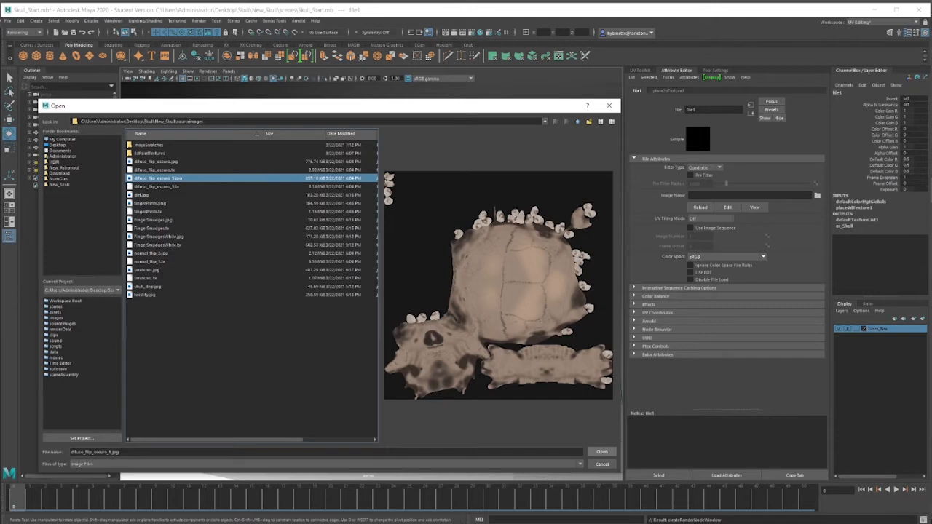
pyautogui.click(601, 451)
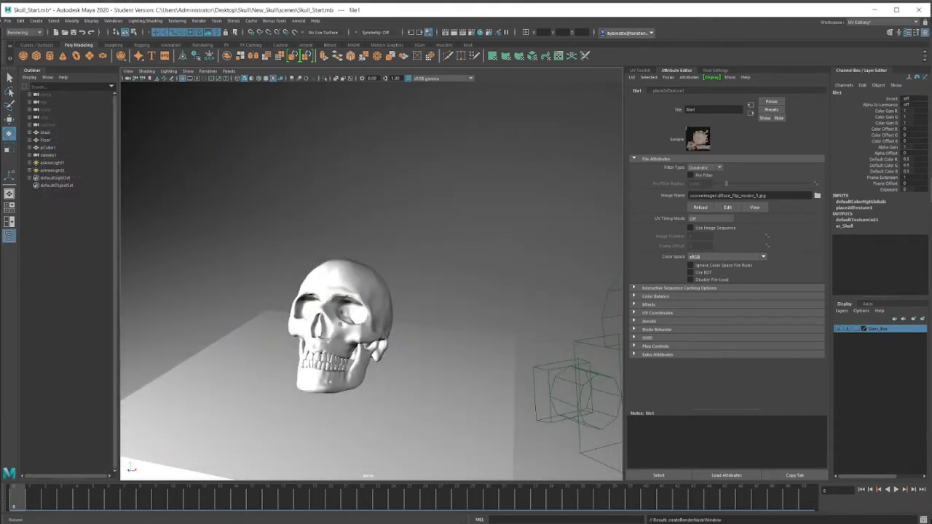
pyautogui.press('6')
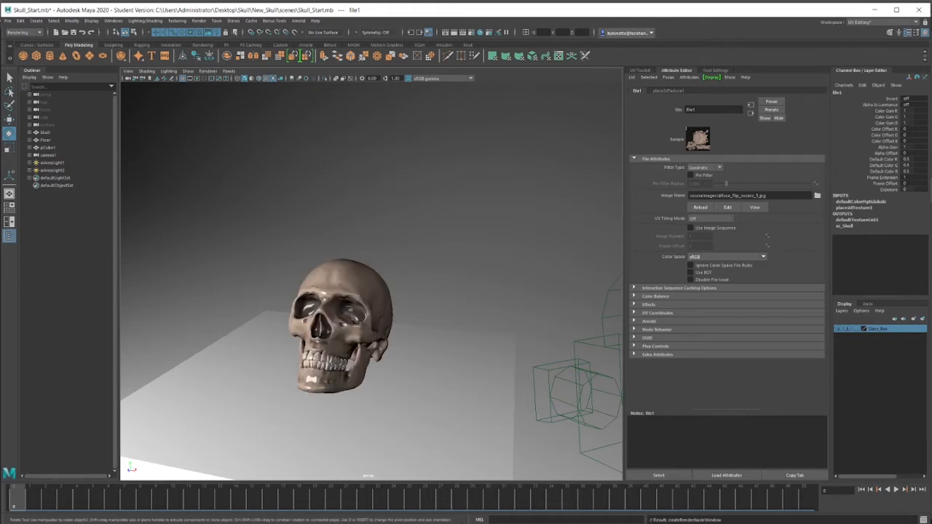
pyautogui.keyDown('alt'); pyautogui.moveTo(371, 291); pyautogui.dragTo(356, 291); pyautogui.keyUp('alt')
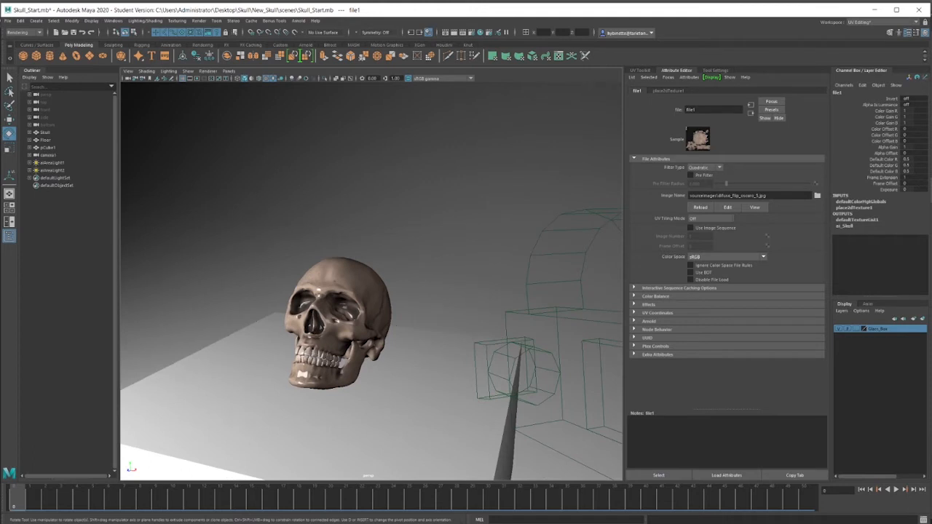
# Connect a 2D File texture to the bump mapping of ai_Skull and set it to be used as Tangent Space Normals.
pyautogui.click(344, 313)
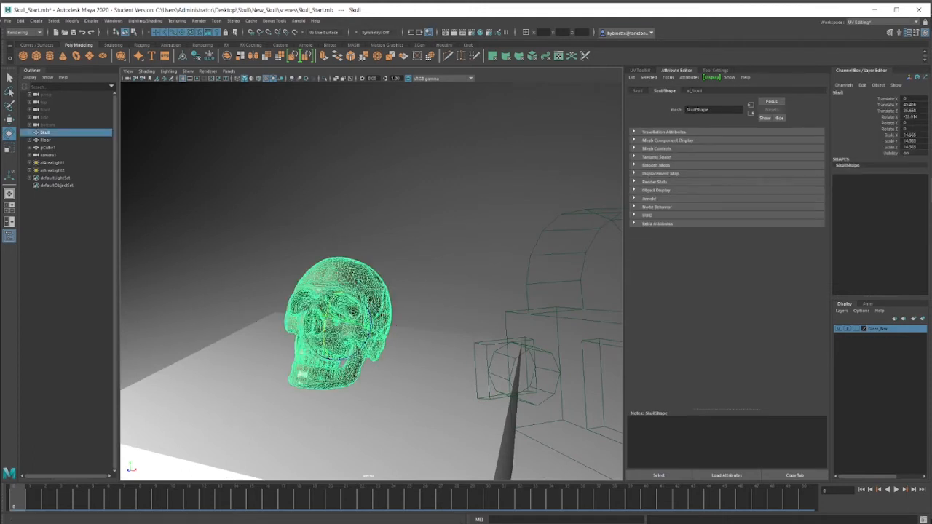
pyautogui.click(695, 91)
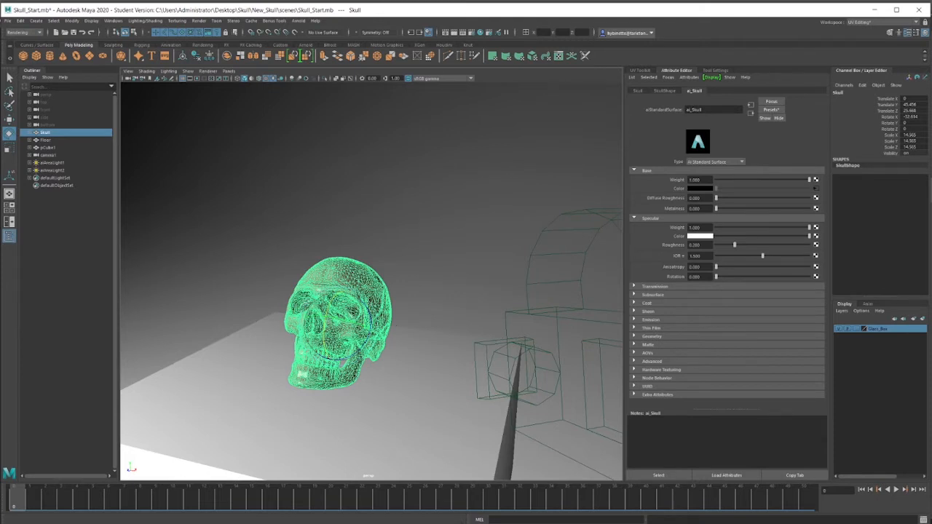
pyautogui.click(652, 336)
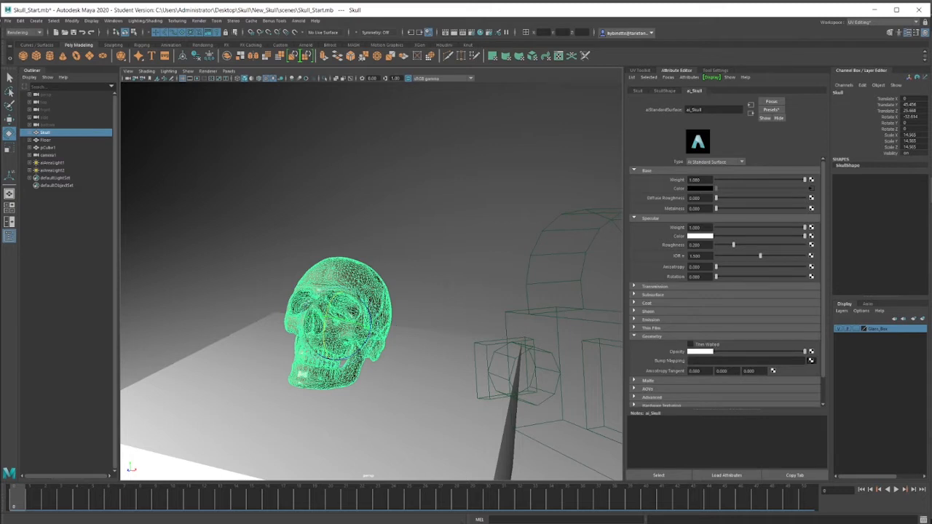
pyautogui.click(811, 360)
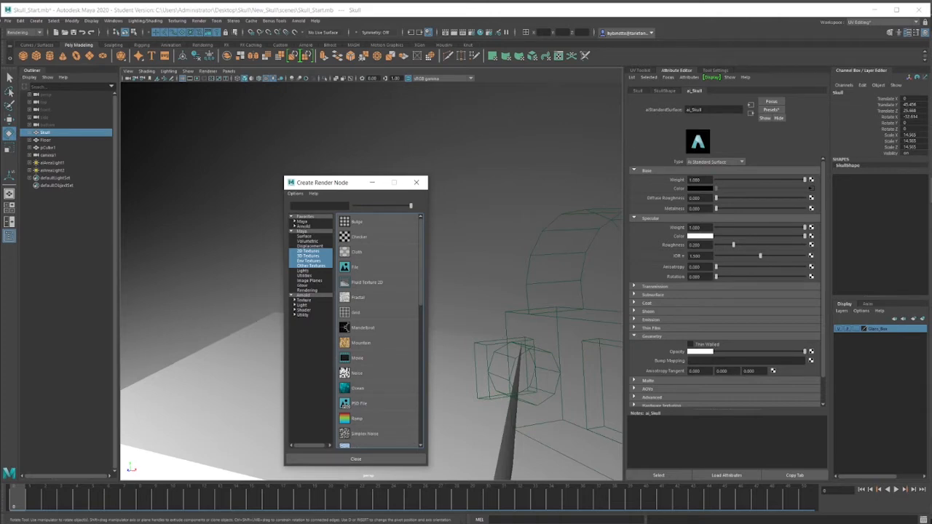
pyautogui.click(354, 267)
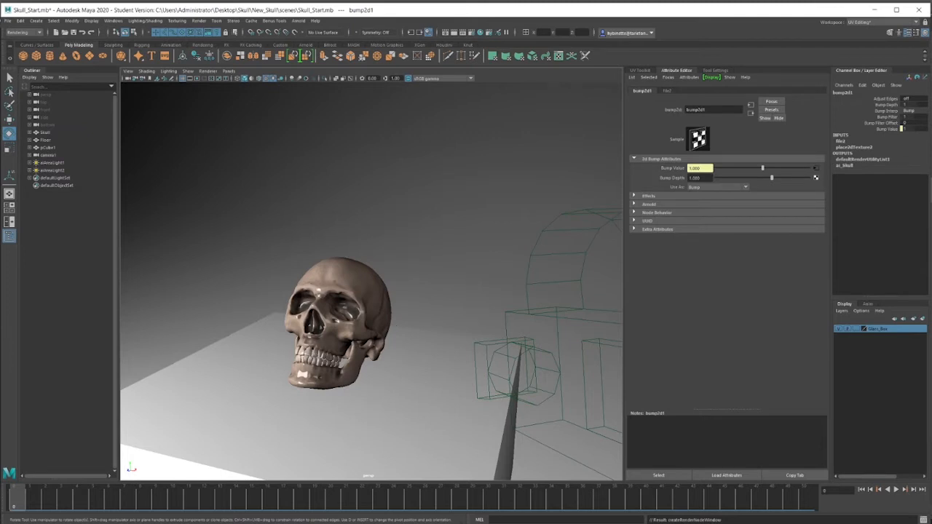
pyautogui.click(717, 187)
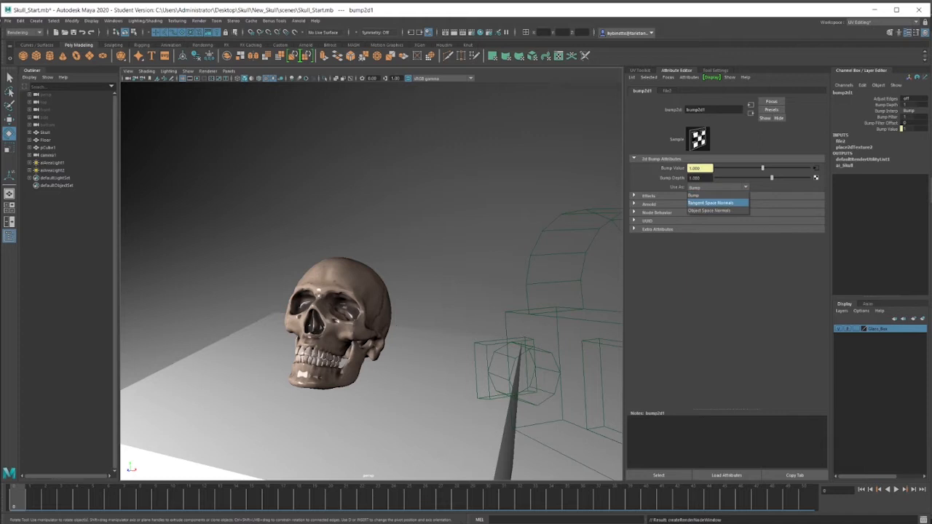
pyautogui.click(710, 202)
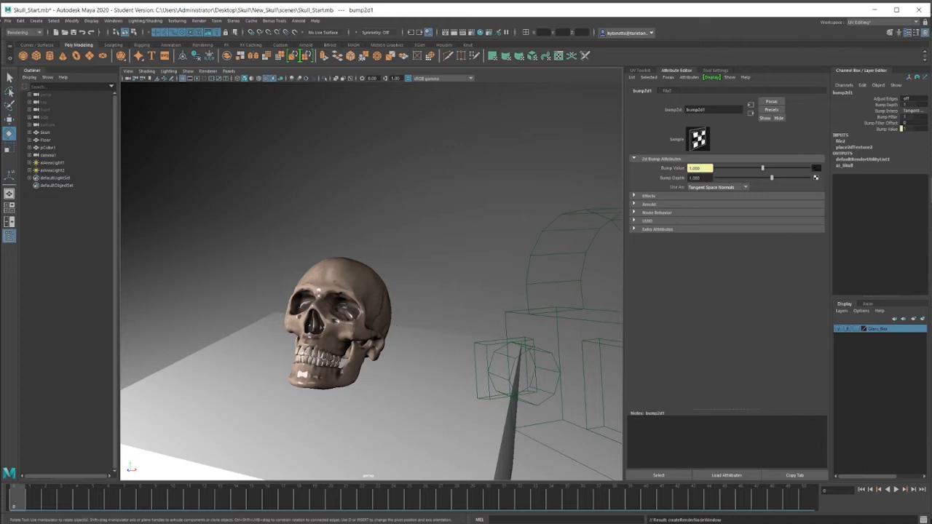
# Load normal_flip_3.jpg into the bump's file texture and set its color space to Raw.
pyautogui.click(815, 168)
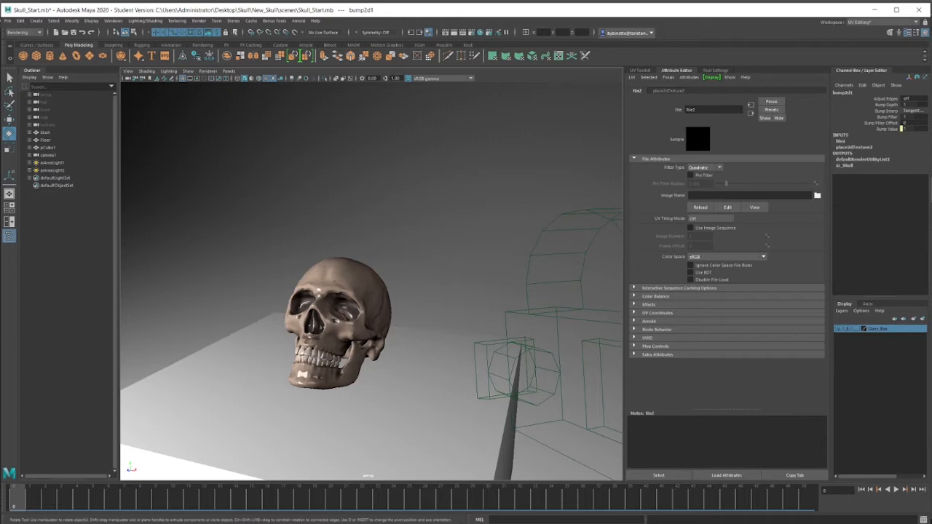
pyautogui.click(817, 195)
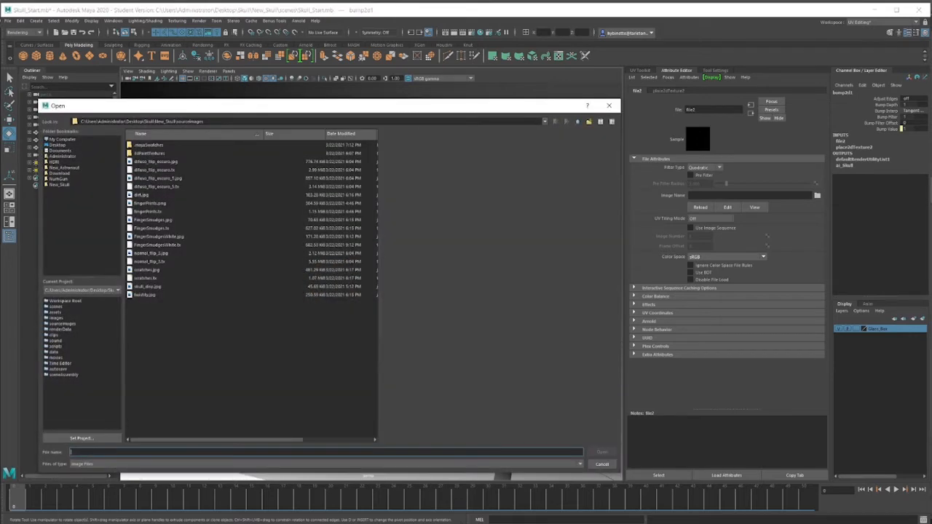
pyautogui.click(151, 253)
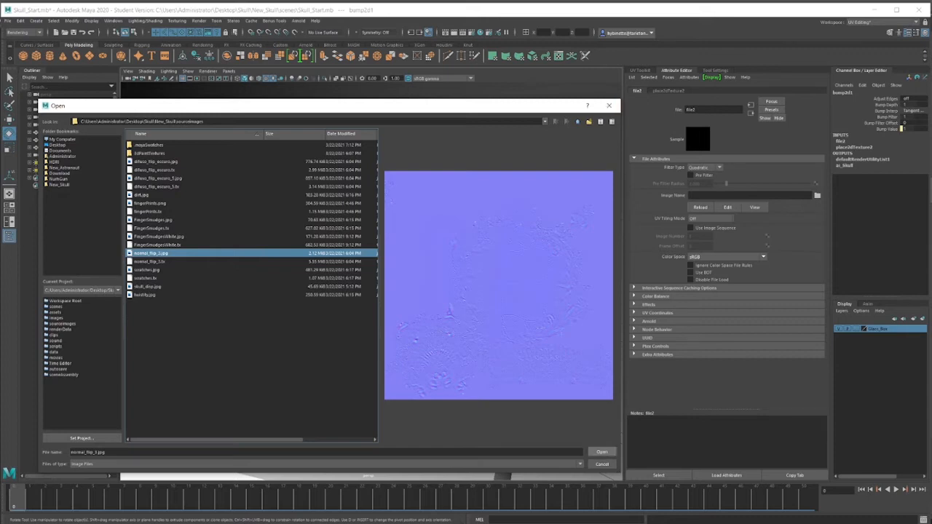
pyautogui.click(602, 452)
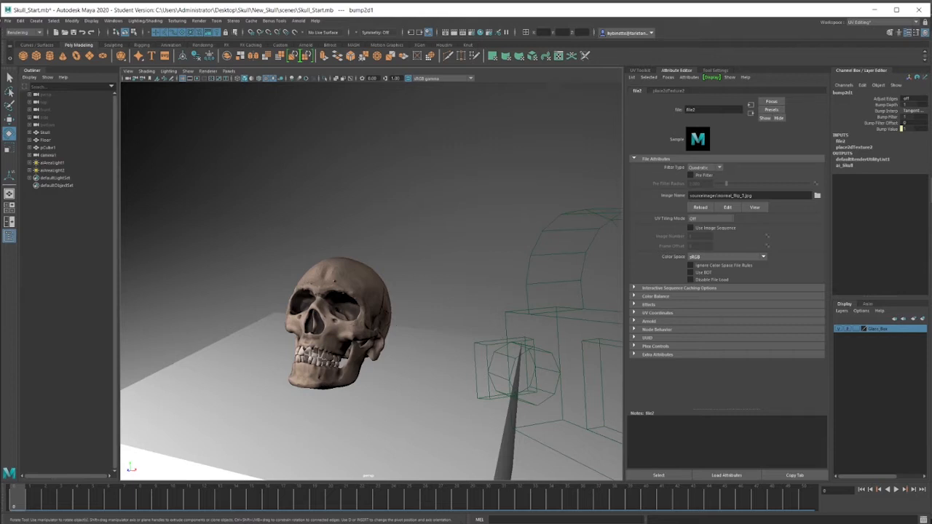
pyautogui.click(726, 256)
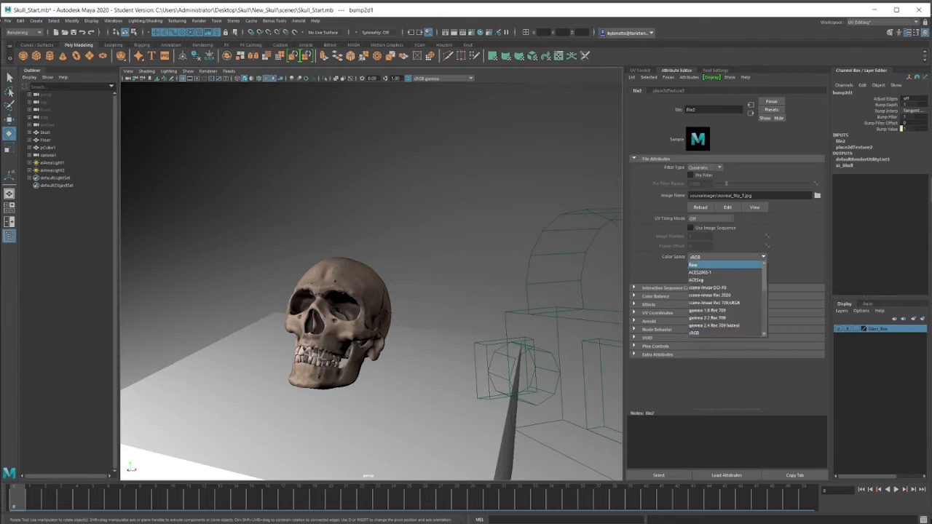
pyautogui.click(693, 264)
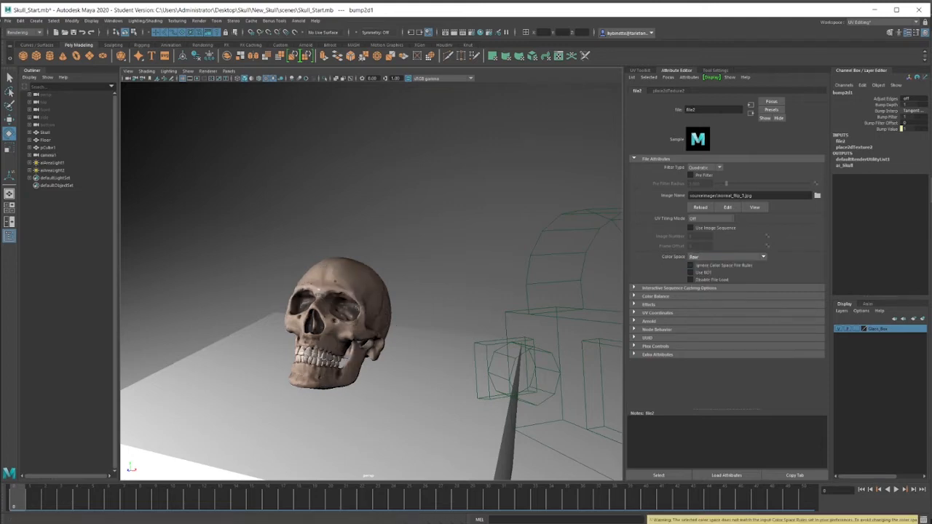
# Preview the skull in Arnold RenderView and raise the specular roughness of ai_Skull to about 0.43.
pyautogui.click(298, 20)
pyautogui.click(306, 35)
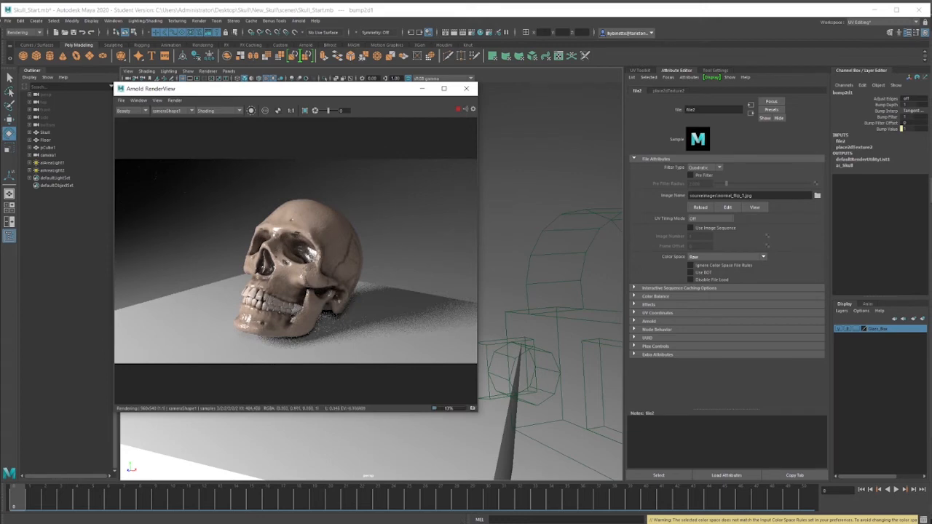
pyautogui.click(328, 252)
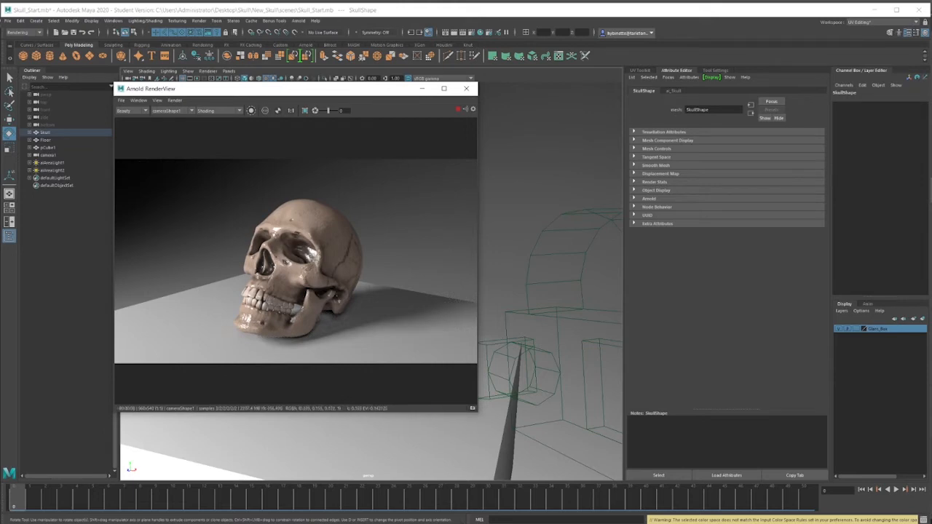
pyautogui.click(673, 91)
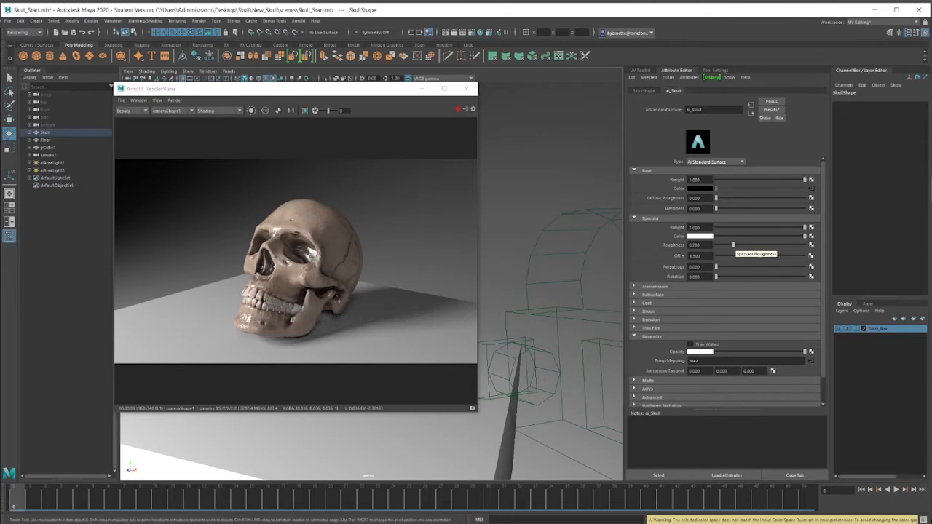
pyautogui.moveTo(733, 245); pyautogui.dragTo(754, 245)
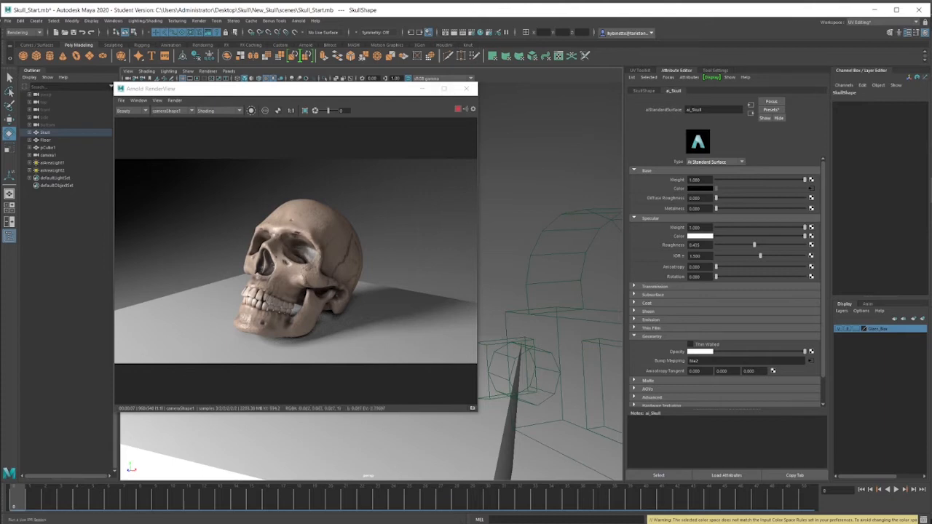
pyautogui.click(458, 109)
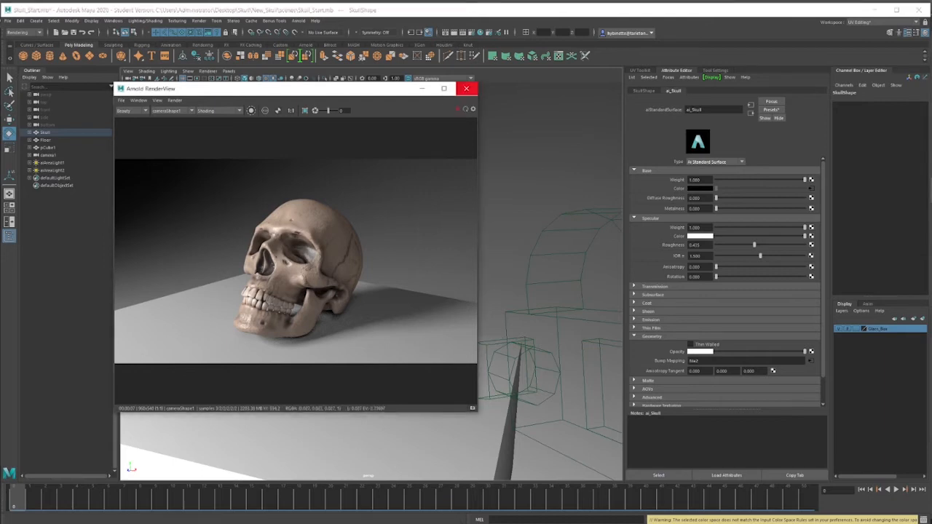
pyautogui.click(466, 88)
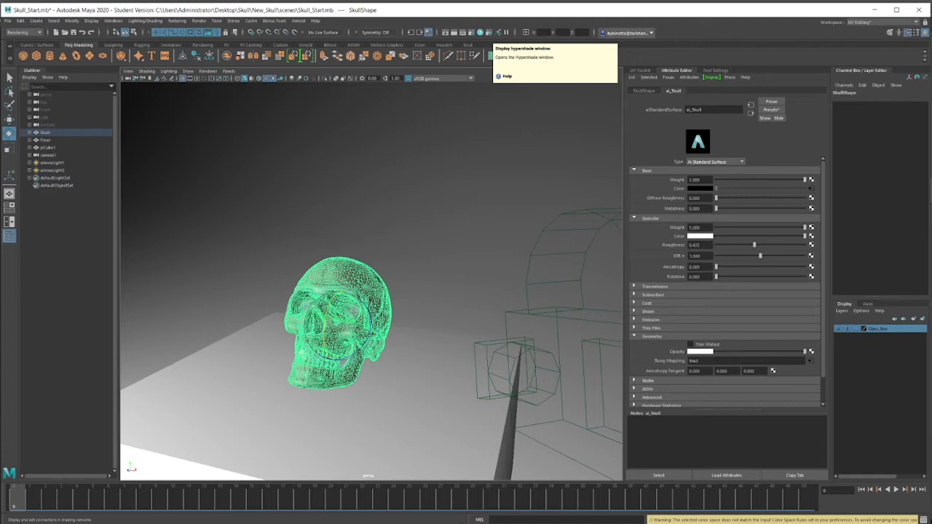
# Add ID to the active AOVs in the Arnold render settings.
pyautogui.click(480, 33)
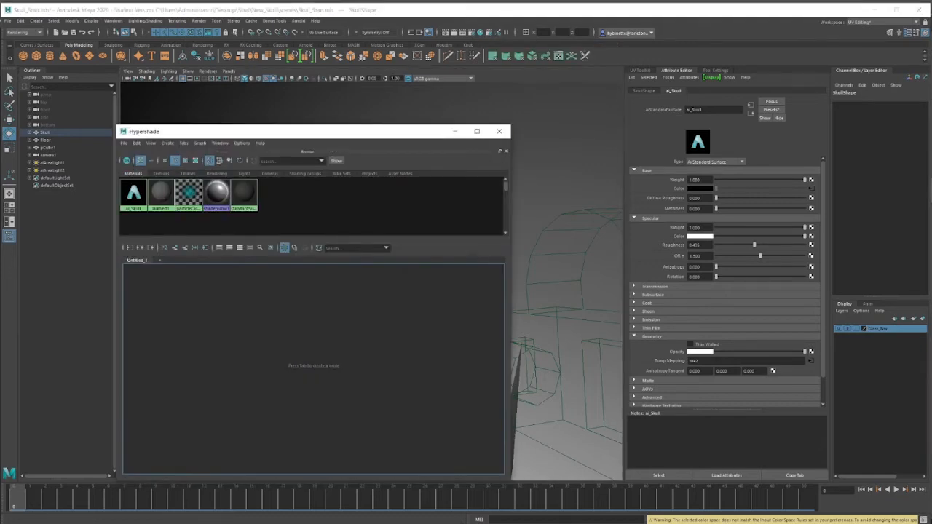
pyautogui.click(499, 131)
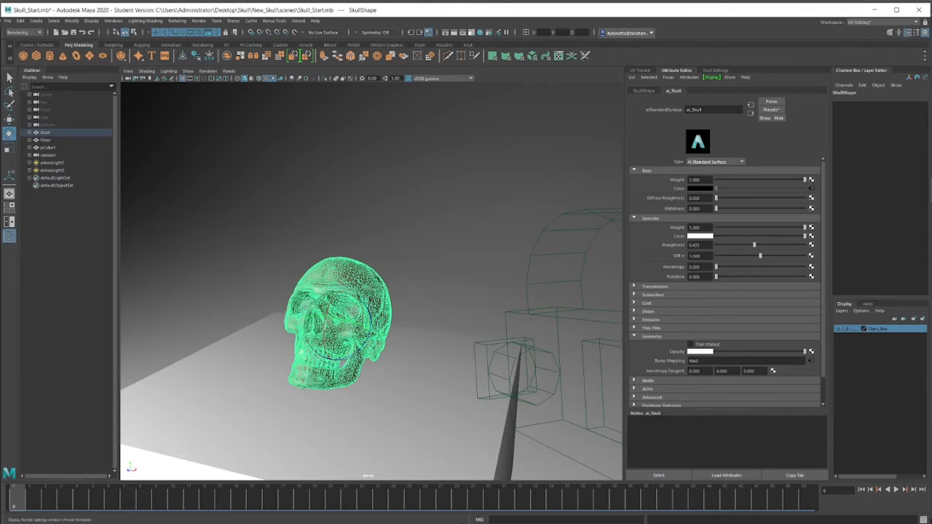
pyautogui.click(428, 32)
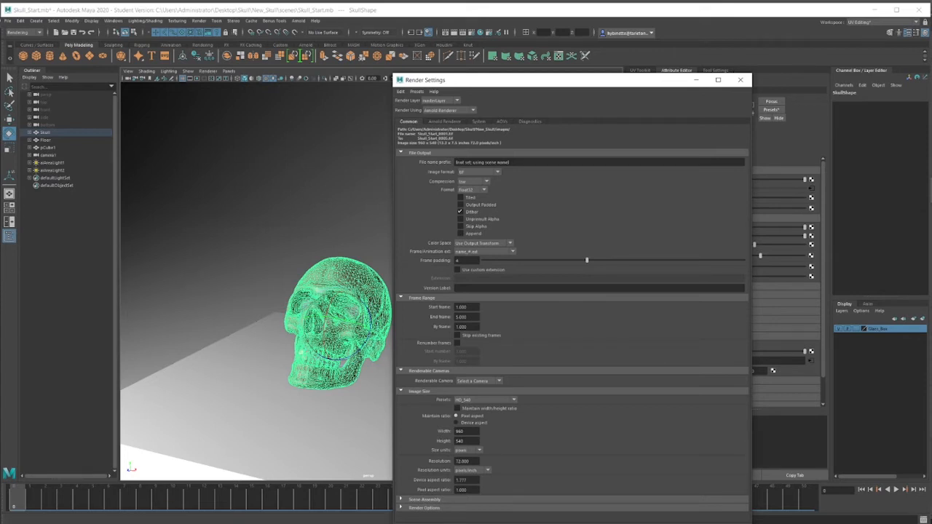
pyautogui.click(501, 122)
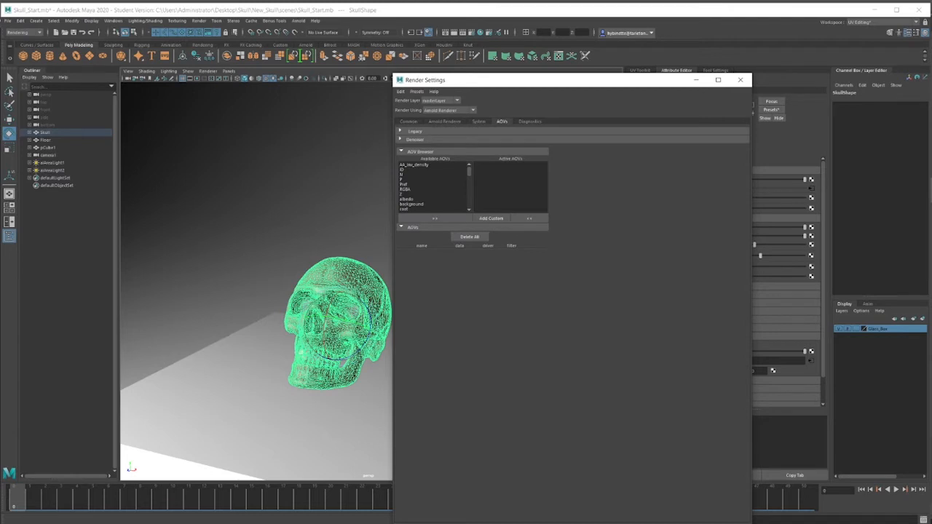
pyautogui.scroll(-15, 433, 186)
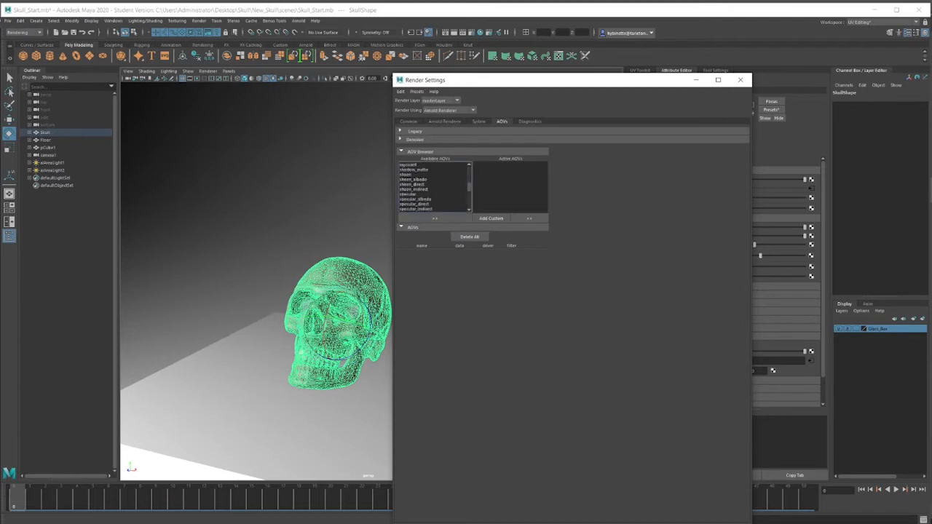
pyautogui.scroll(15, 434, 186)
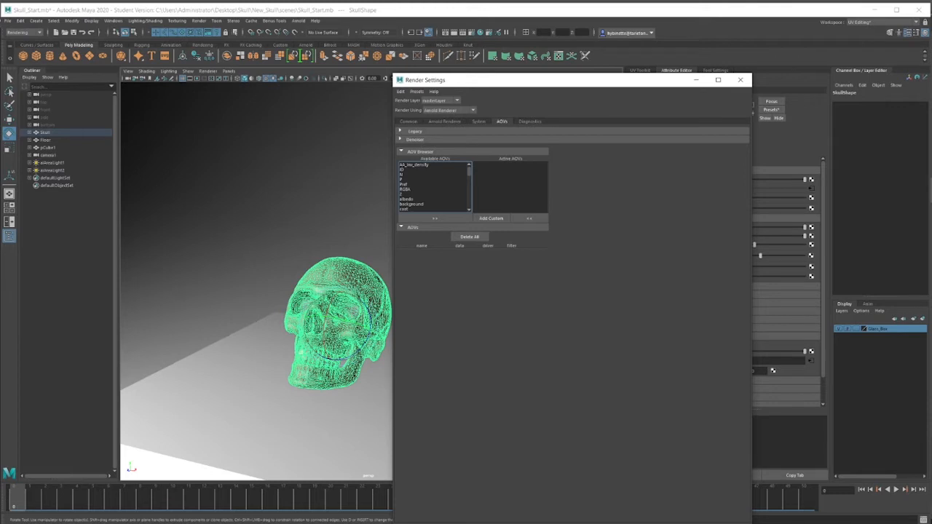
pyautogui.click(418, 169)
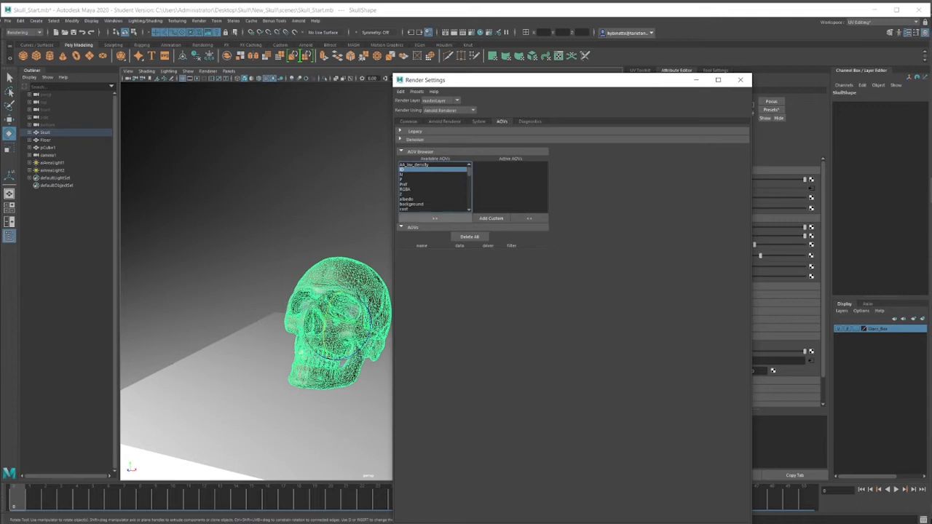
pyautogui.click(435, 219)
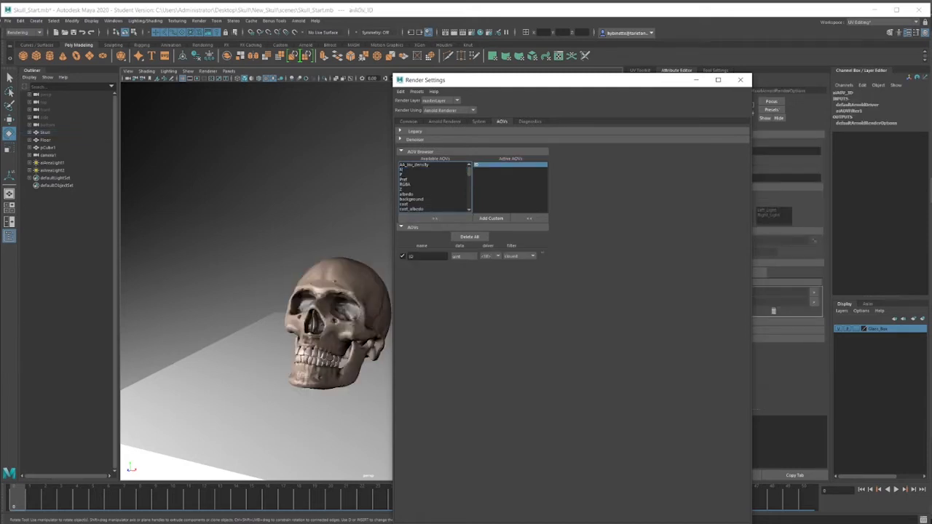
# Add diffuse_direct and diffuse_indirect to the active AOVs.
pyautogui.scroll(-3, 434, 186)
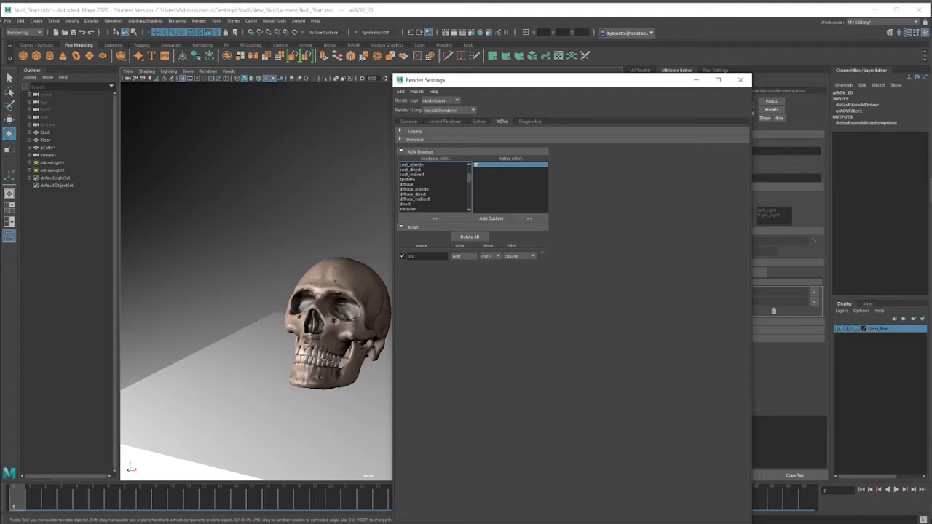
pyautogui.click(413, 194)
pyautogui.keyDown('ctrl'); pyautogui.click(415, 199); pyautogui.keyUp('ctrl')
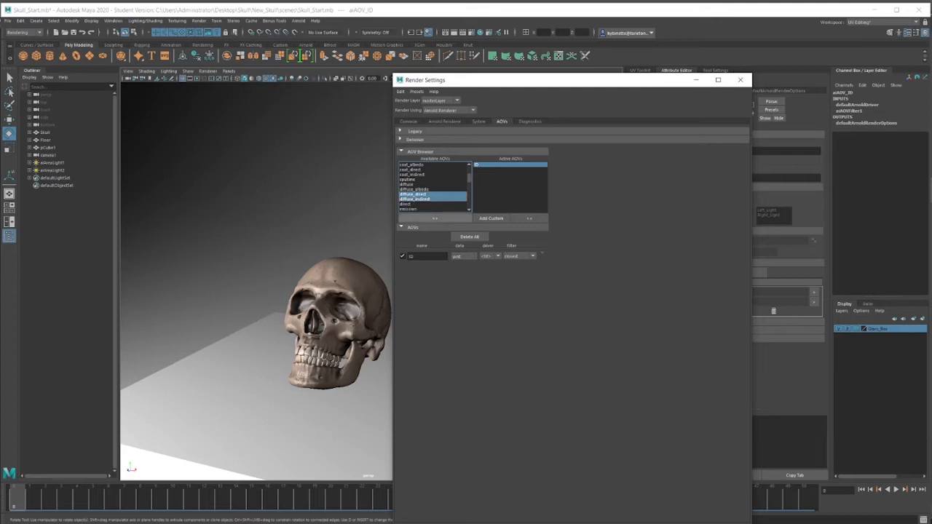
pyautogui.click(435, 219)
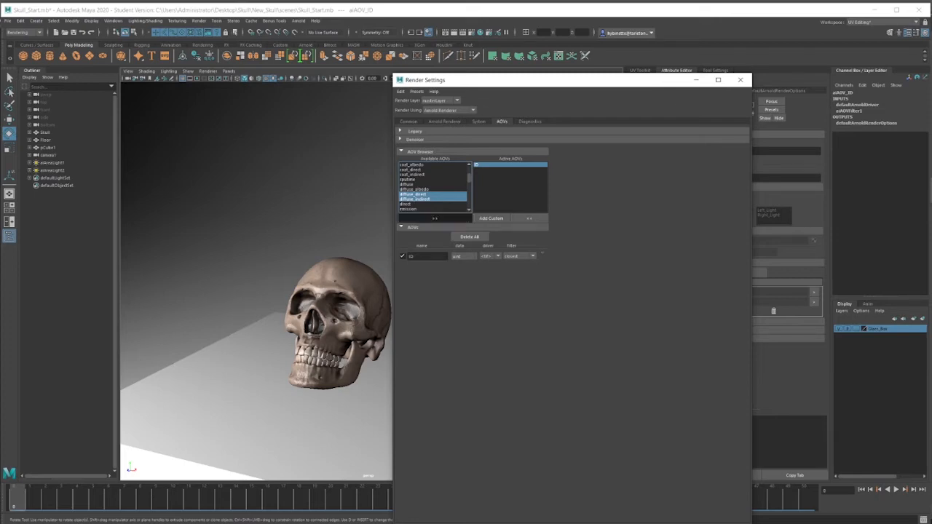
# Add specular_direct and specular_indirect to the active AOVs.
pyautogui.scroll(-3, 434, 187)
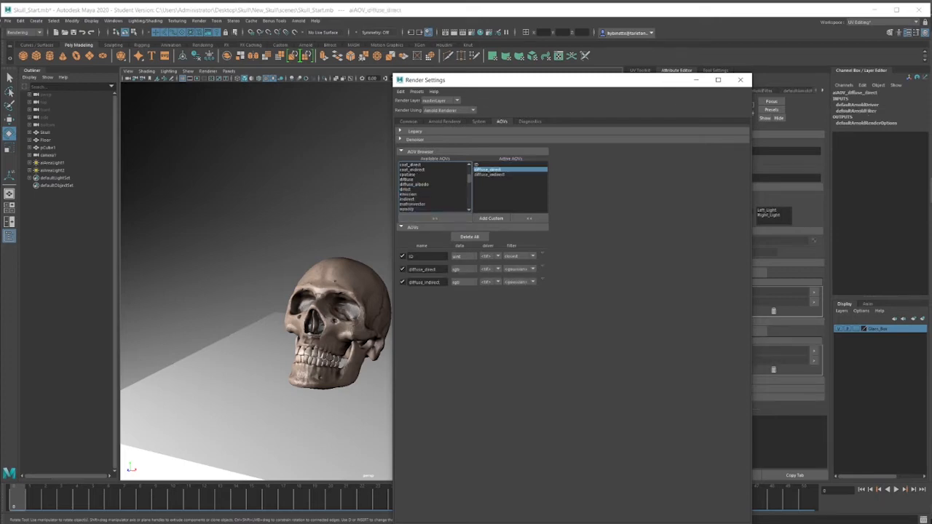
pyautogui.scroll(-2, 433, 187)
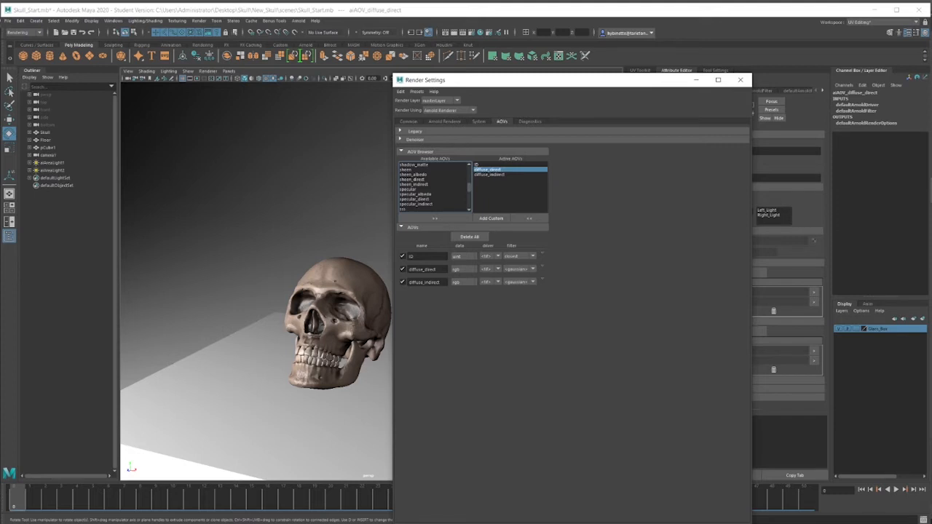
pyautogui.click(415, 198)
pyautogui.keyDown('shift'); pyautogui.click(415, 204); pyautogui.keyUp('shift')
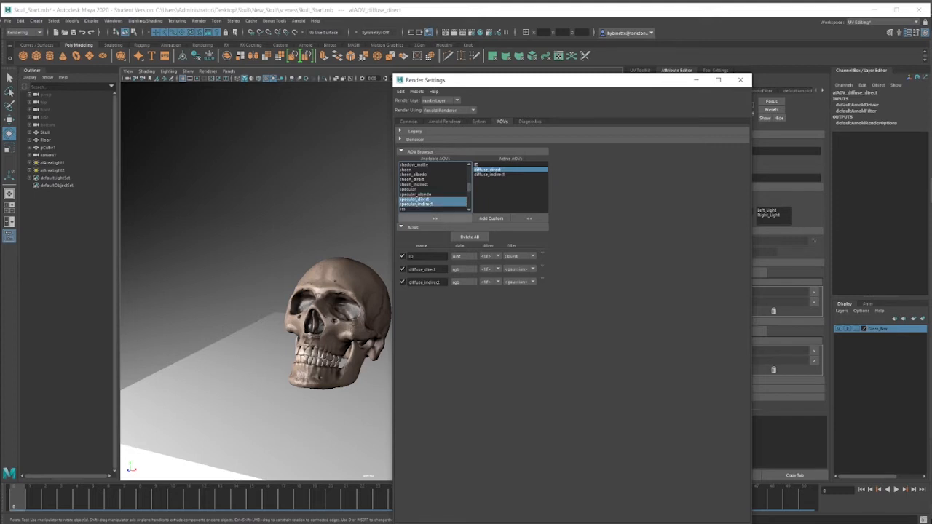
pyautogui.click(435, 219)
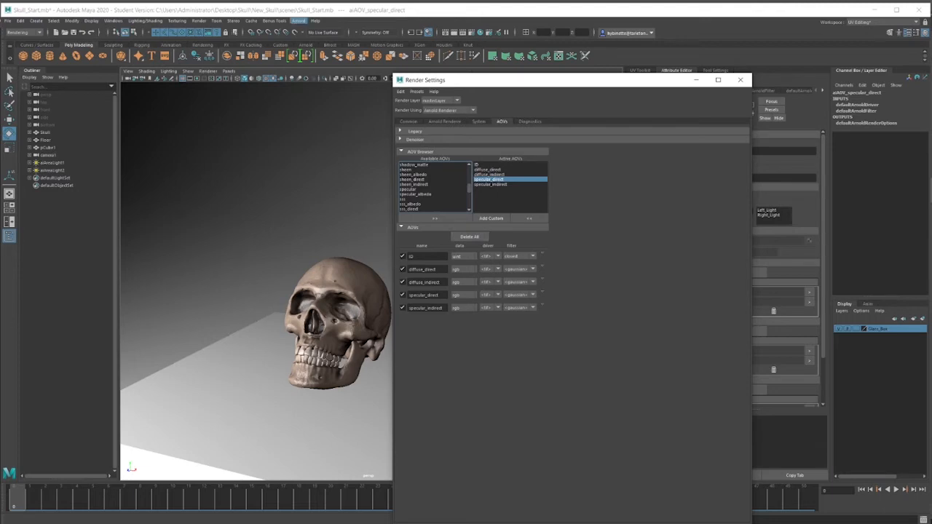
# Render the scene in Arnold RenderView and review the ID, diffuse_direct, diffuse_indirect, specular_direct and specular_indirect passes one after another.
pyautogui.click(299, 21)
pyautogui.click(304, 34)
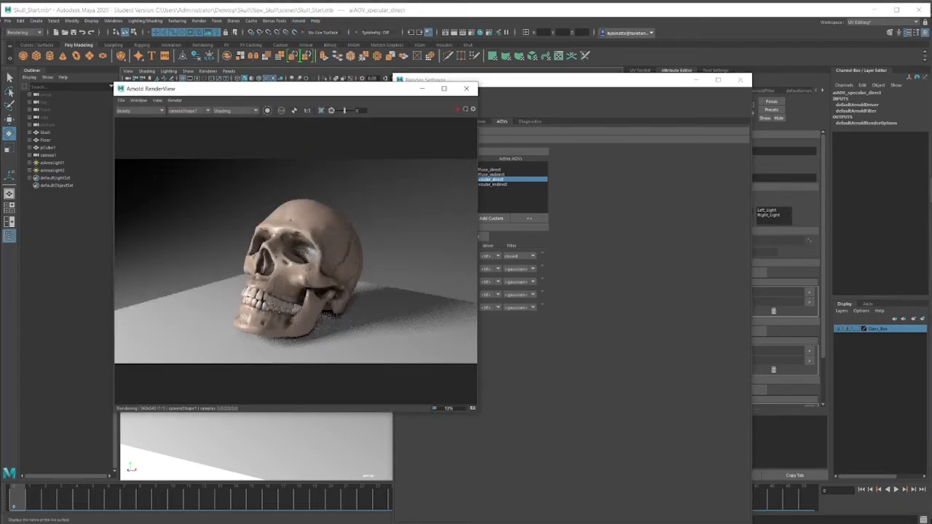
pyautogui.click(140, 110)
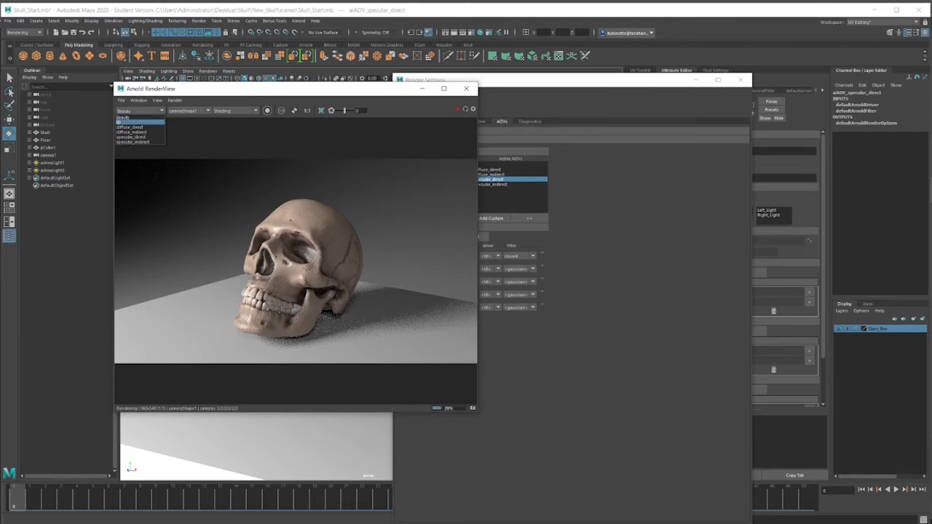
pyautogui.click(134, 121)
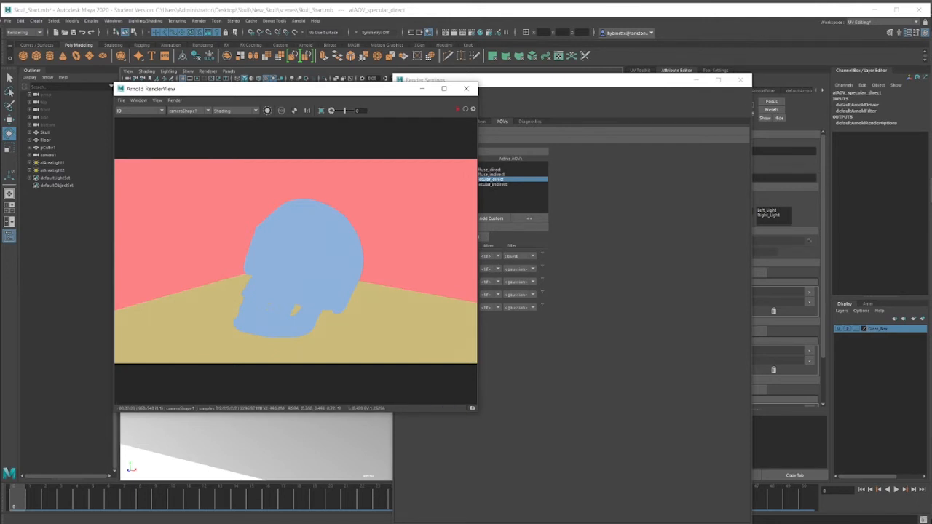
pyautogui.click(140, 110)
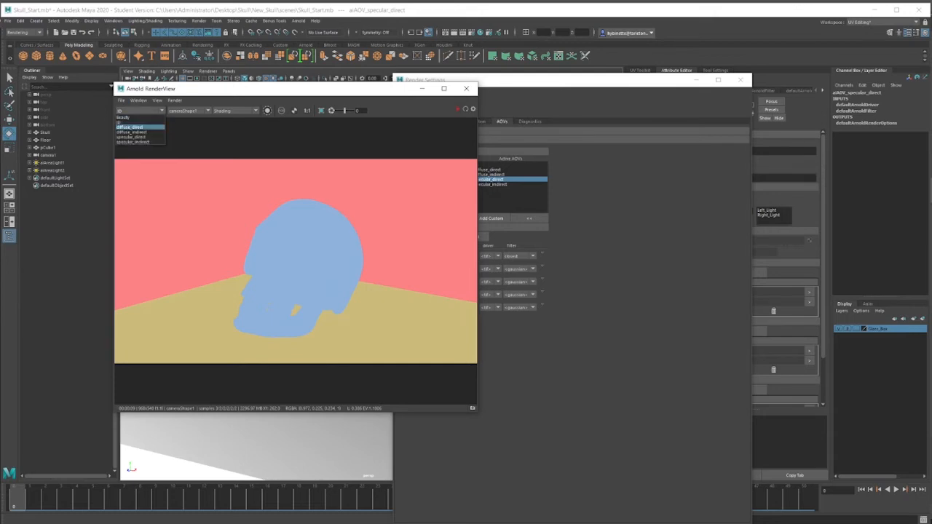
pyautogui.click(131, 126)
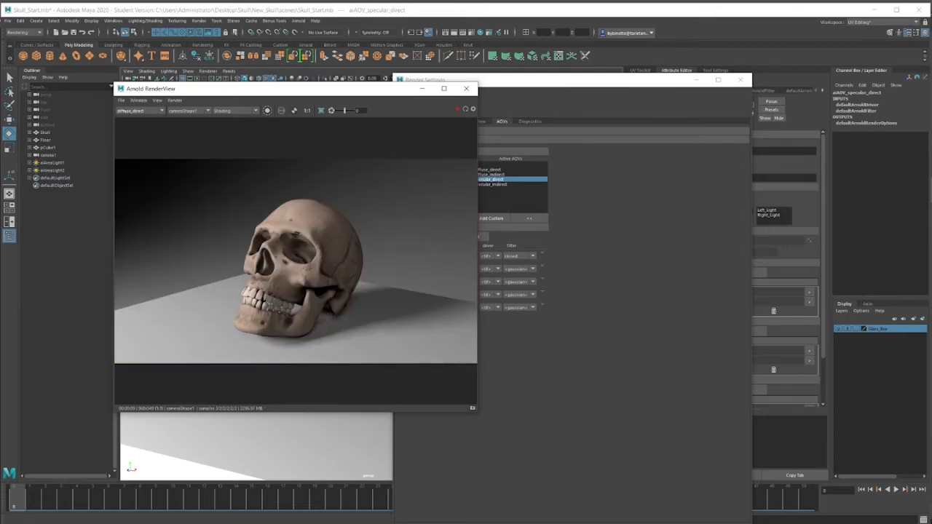
pyautogui.click(140, 110)
pyautogui.click(131, 132)
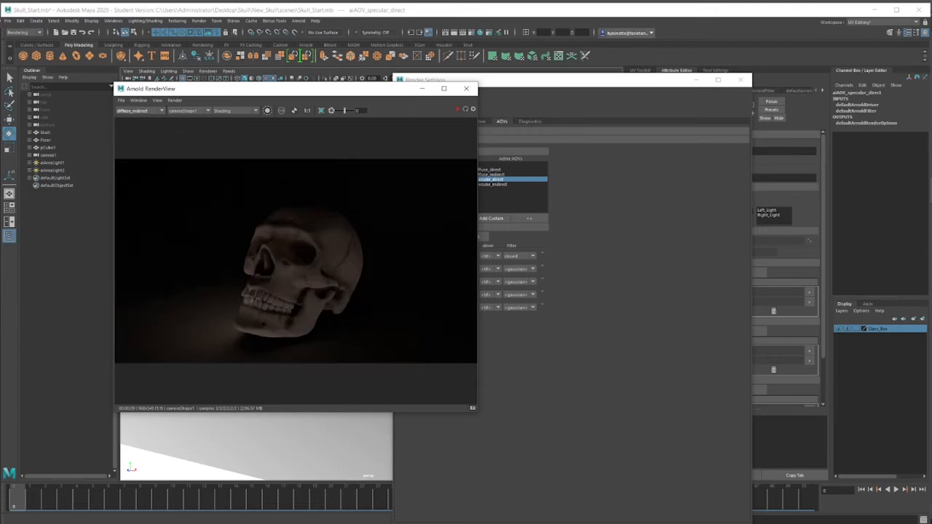
pyautogui.click(140, 111)
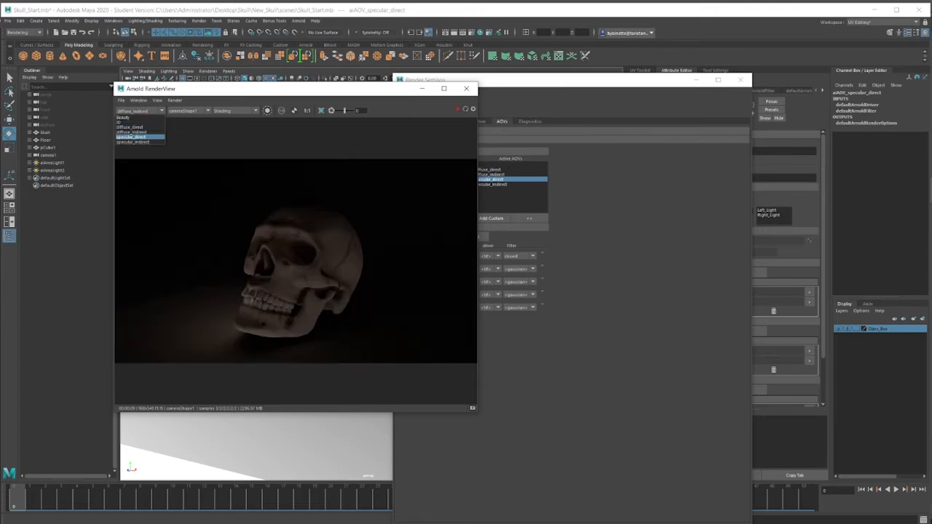
pyautogui.click(131, 137)
pyautogui.click(140, 111)
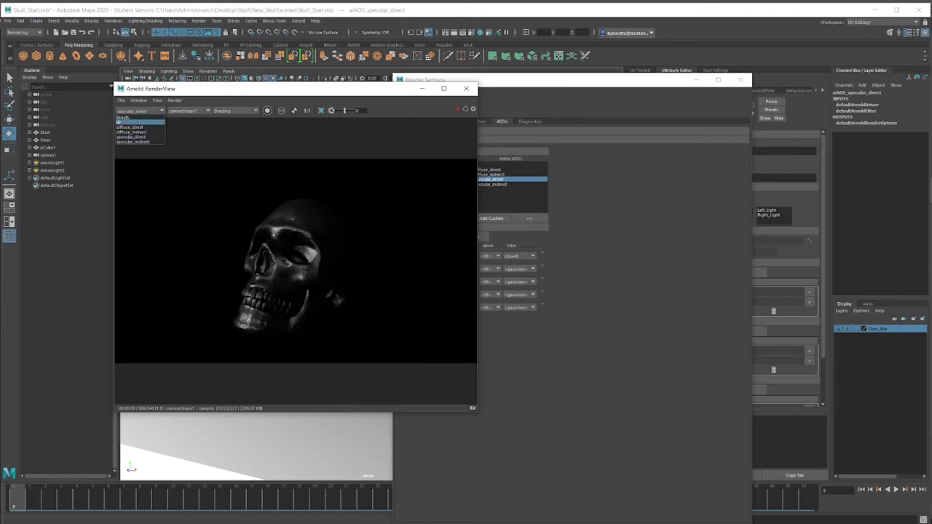
pyautogui.click(132, 141)
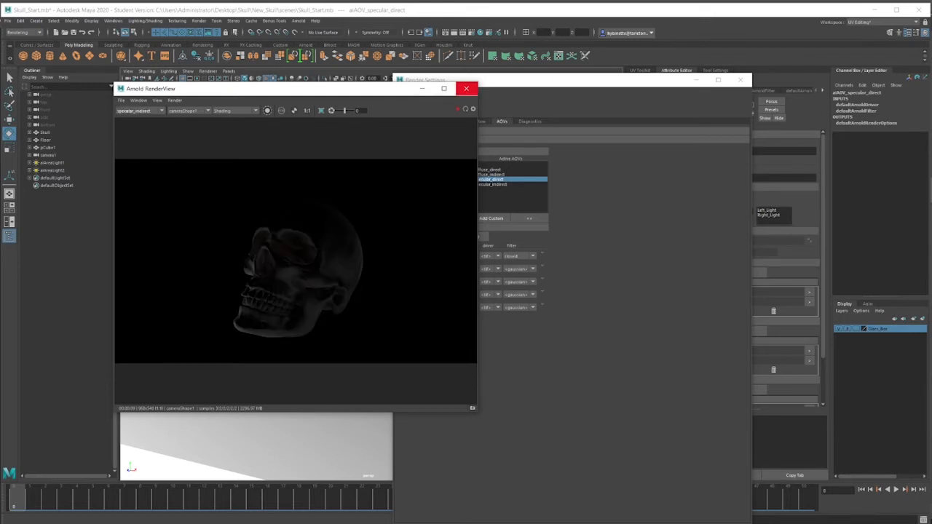
pyautogui.click(466, 89)
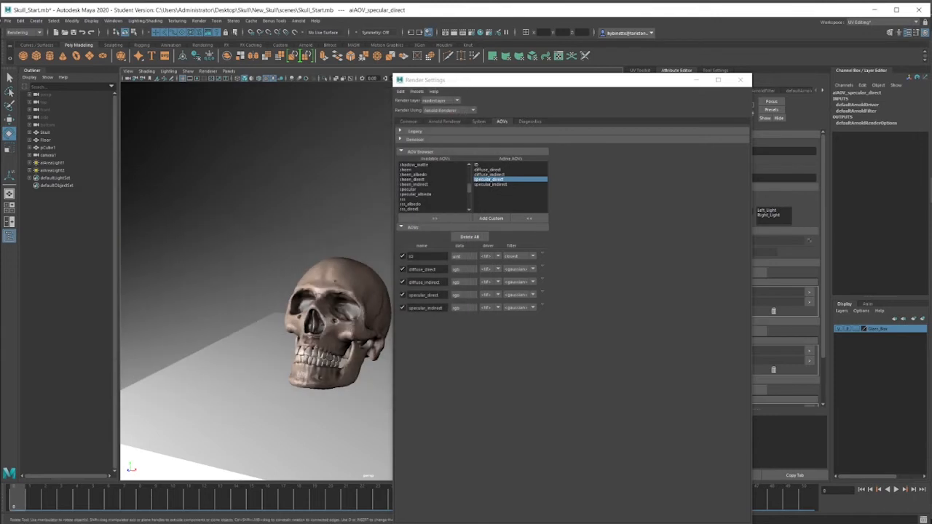
# Separate the skull mesh into its individual pieces and check the split by selecting a tooth, the jaw and the cranium.
pyautogui.click(338, 313)
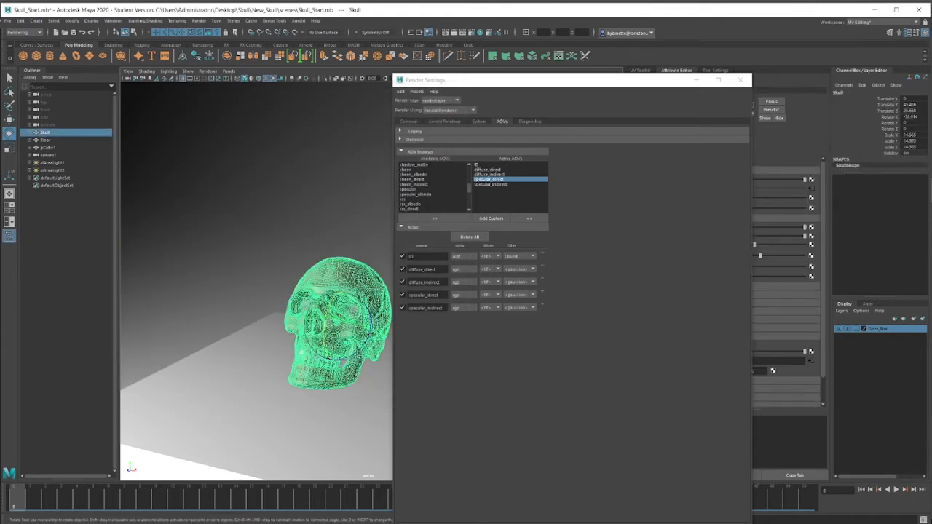
pyautogui.click(24, 32)
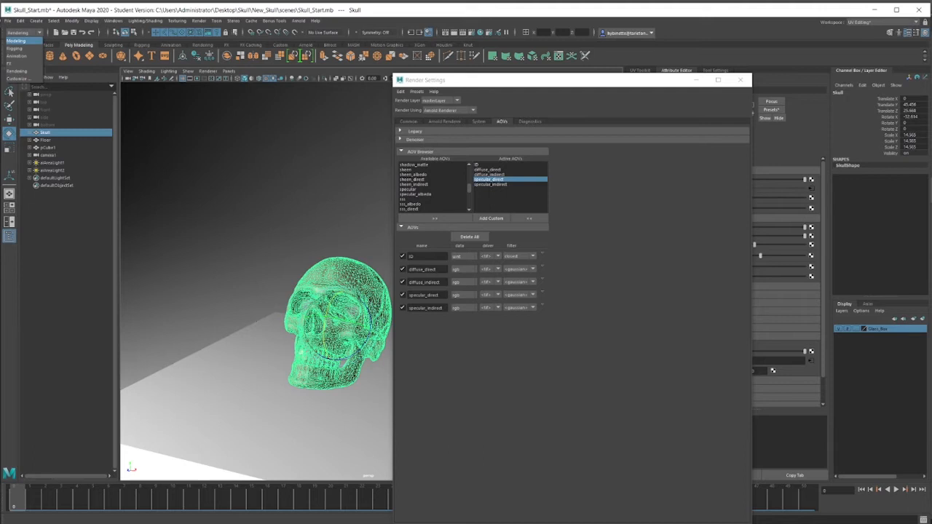
pyautogui.click(16, 40)
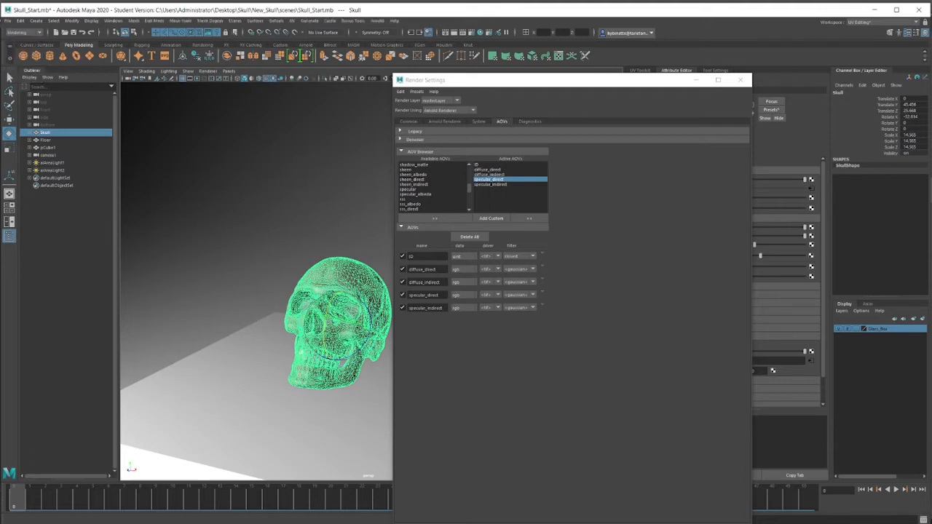
pyautogui.click(133, 20)
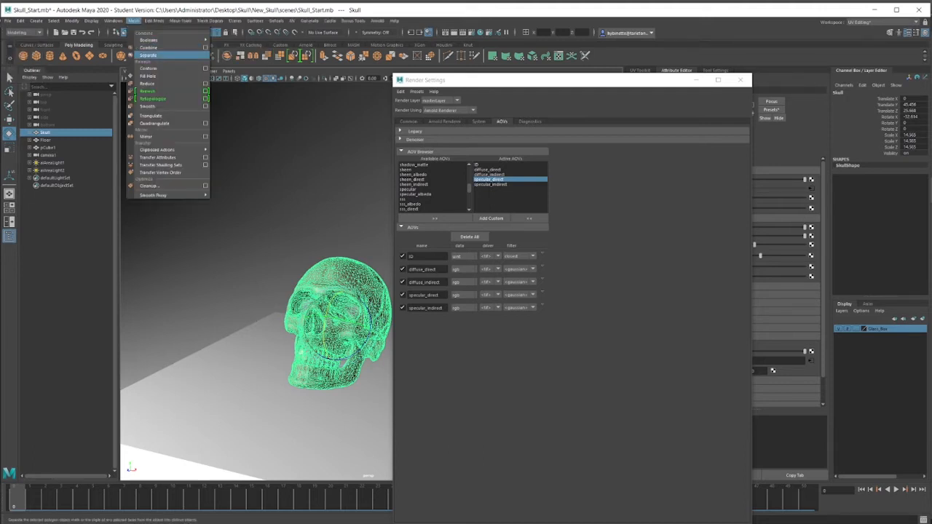
pyautogui.click(151, 55)
pyautogui.click(200, 178)
pyautogui.click(316, 357)
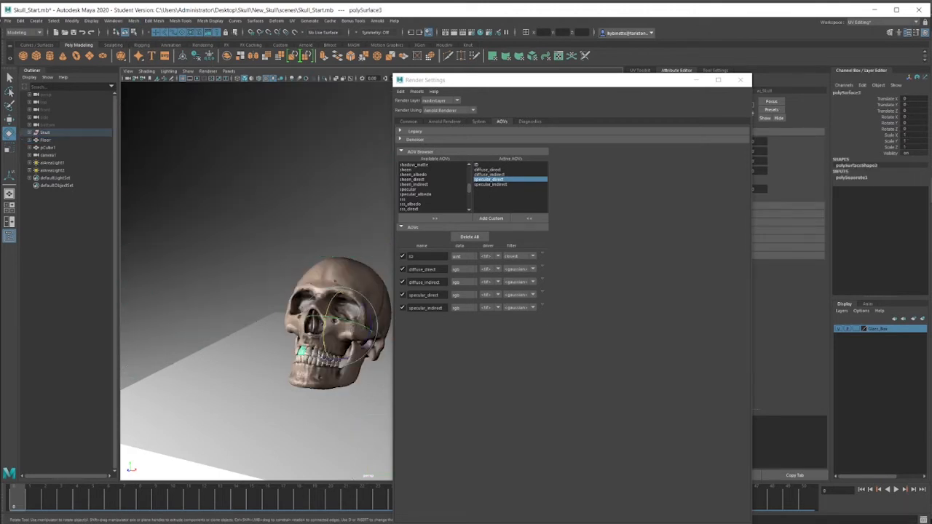
pyautogui.click(318, 377)
pyautogui.click(338, 284)
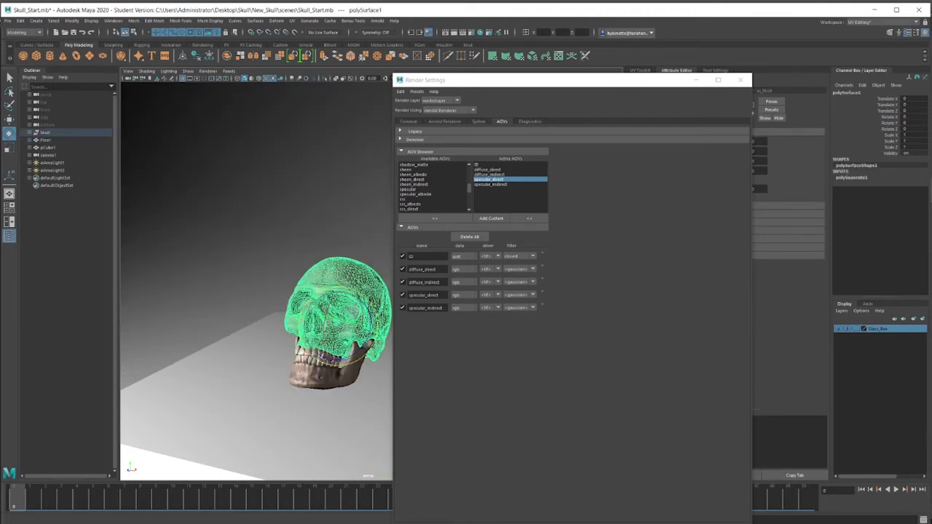
# Render the separated skull again in Arnold RenderView and examine its ID pass.
pyautogui.click(377, 21)
pyautogui.click(393, 35)
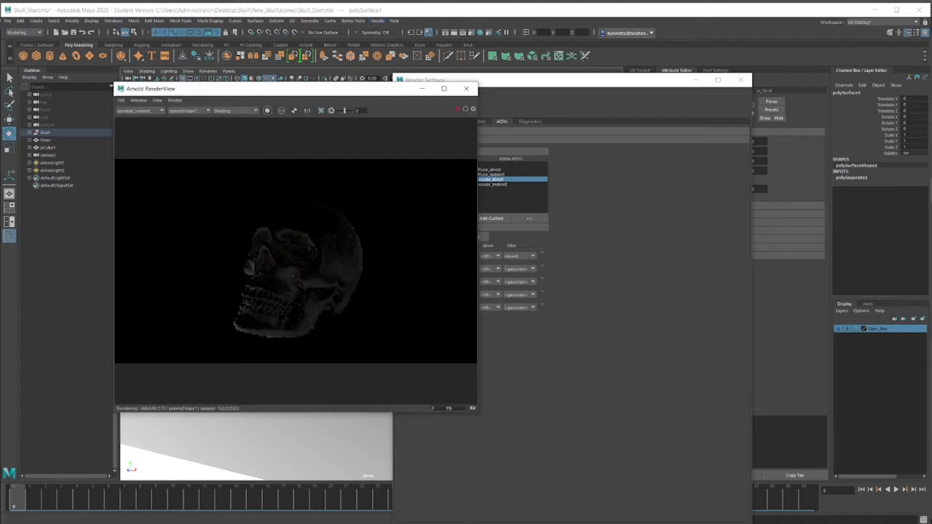
pyautogui.click(142, 110)
pyautogui.click(131, 122)
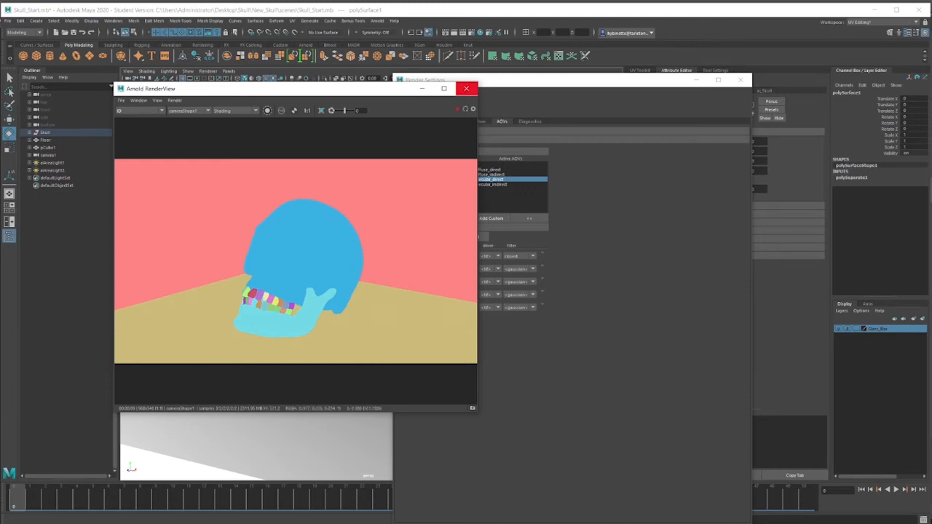
pyautogui.click(466, 88)
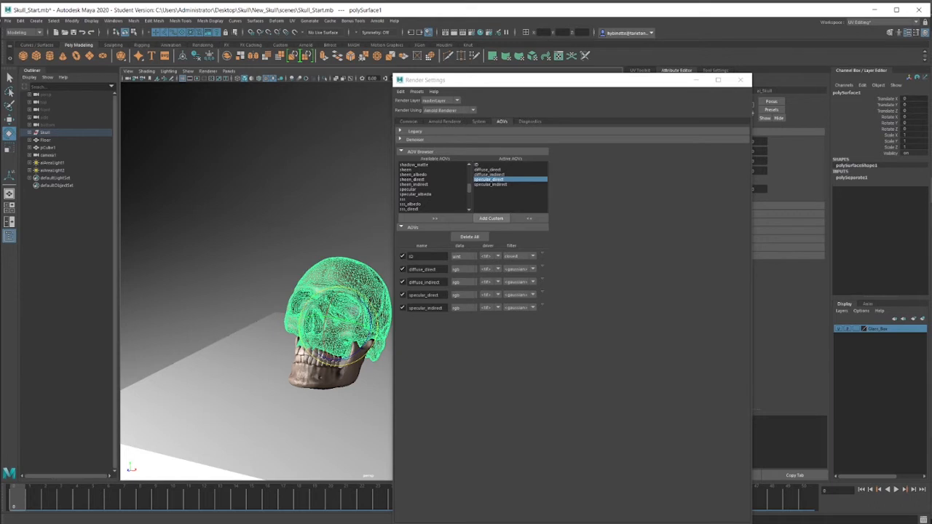
# Create a custom AOV named AO in the Arnold render settings.
pyautogui.click(491, 218)
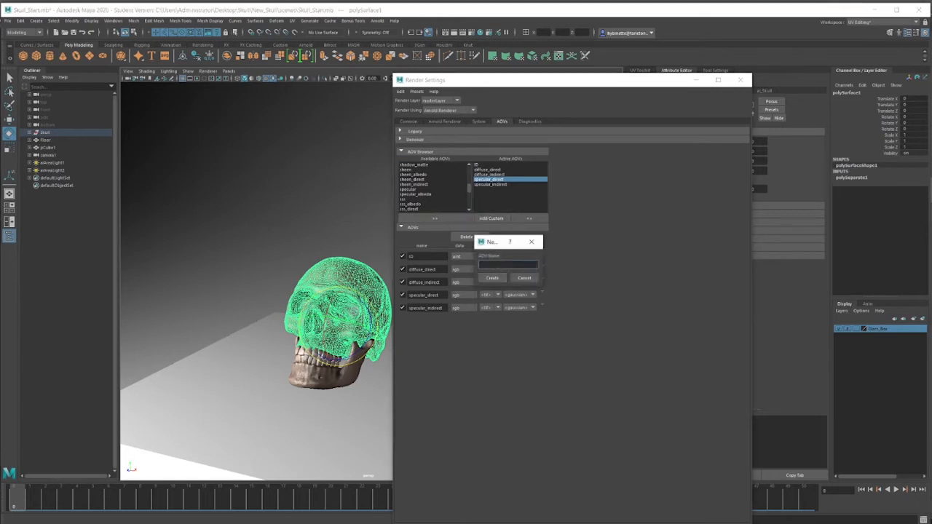
pyautogui.write('AO')
pyautogui.click(492, 278)
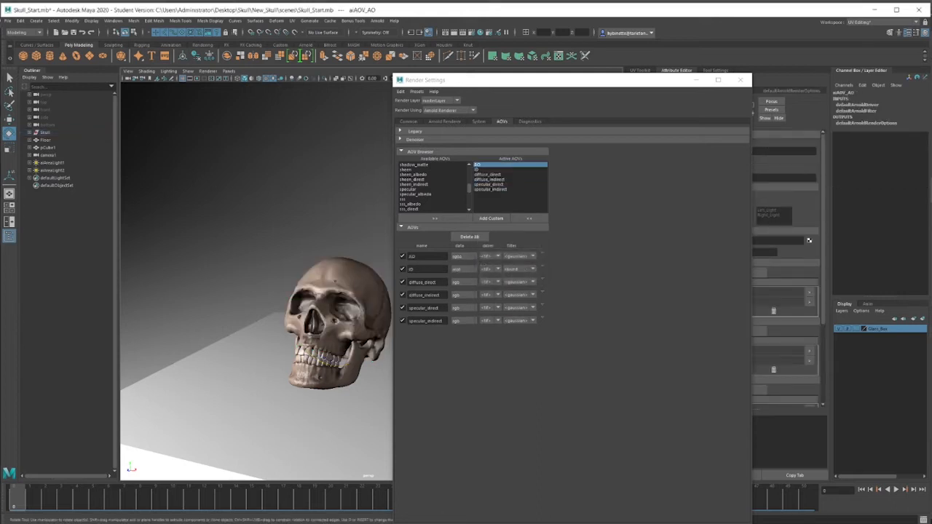
# Assign a new aiAmbientOcclusion shader to the AO pass as its custom AOV shader.
pyautogui.moveTo(620, 84); pyautogui.dragTo(481, 72)
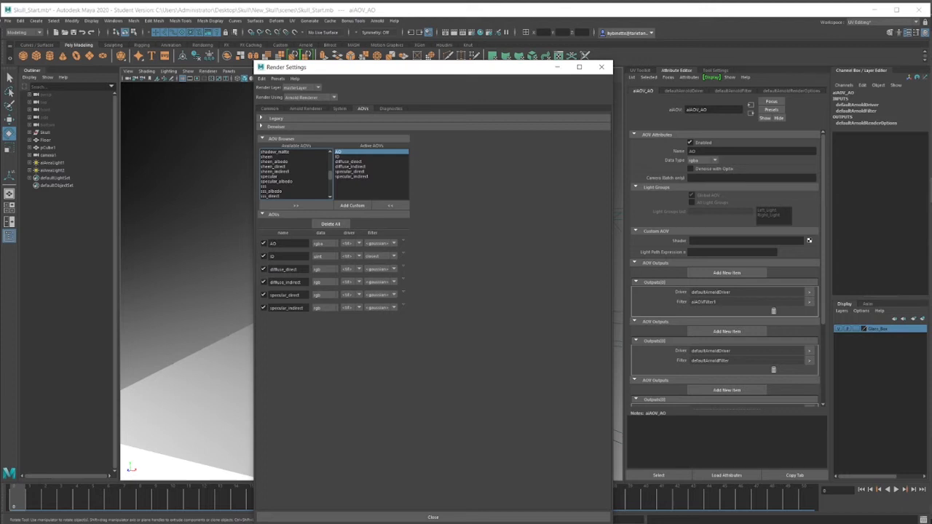
pyautogui.click(808, 241)
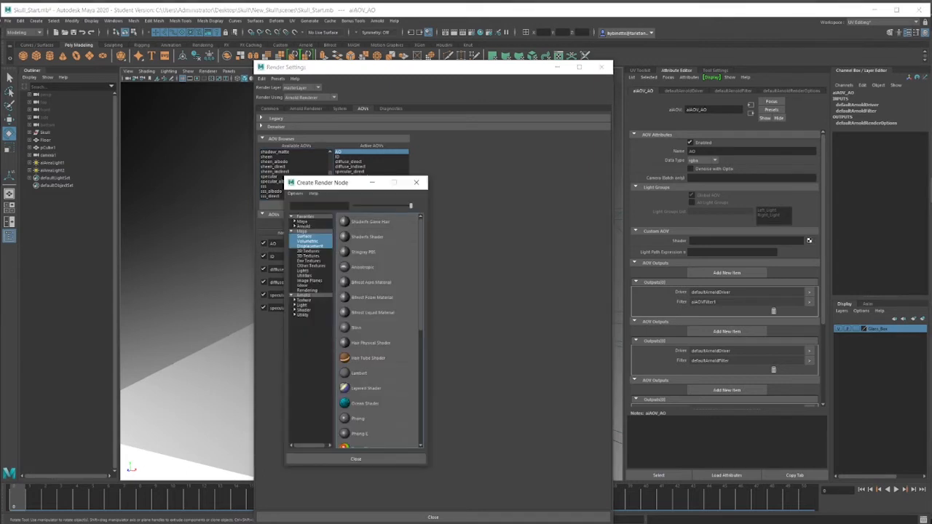
pyautogui.click(303, 295)
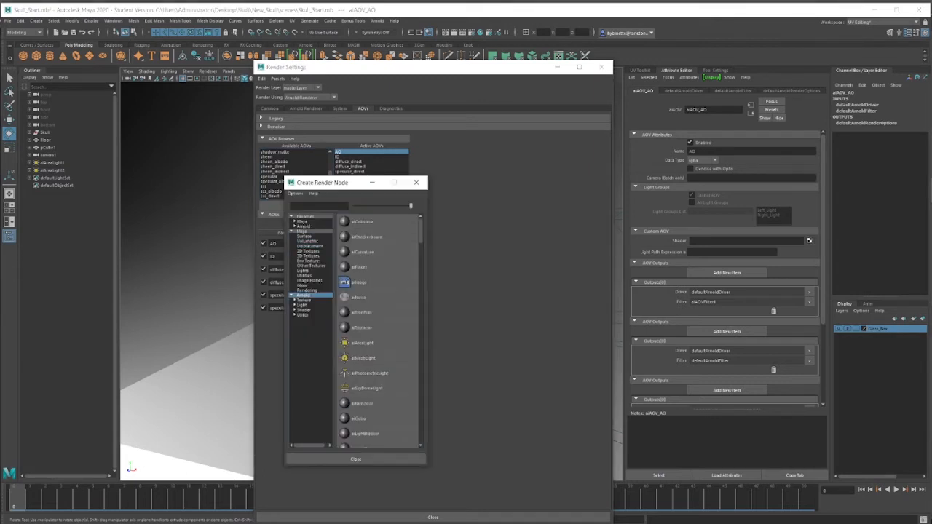
pyautogui.scroll(-5, 378, 328)
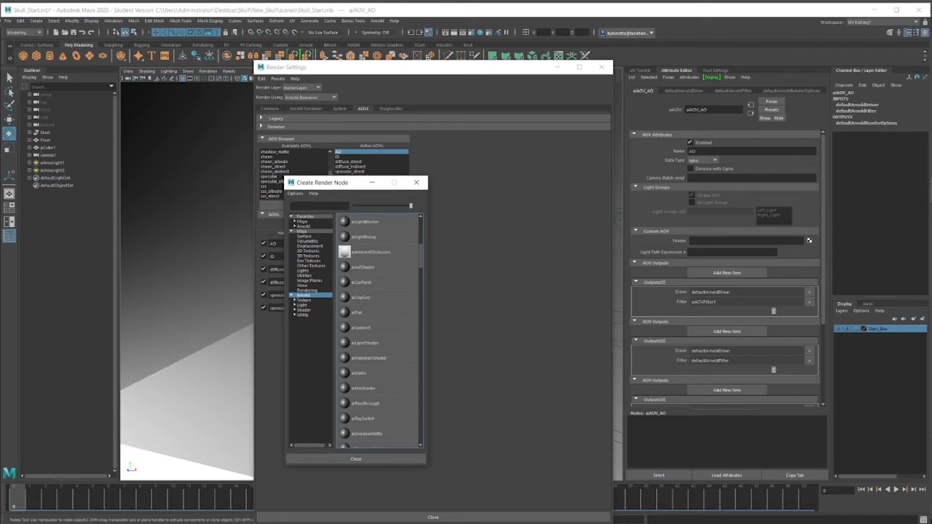
pyautogui.click(368, 252)
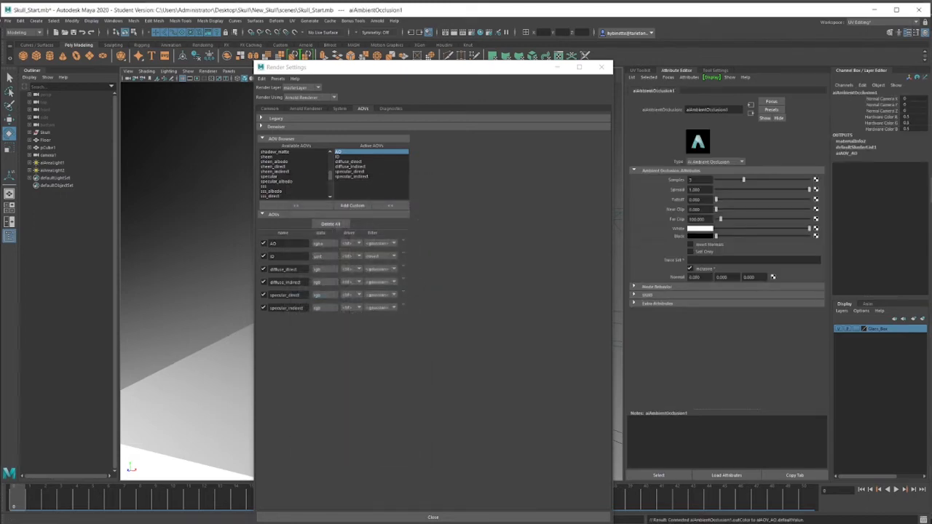
# Render the scene in Arnold RenderView and display the AO pass.
pyautogui.click(377, 20)
pyautogui.click(378, 20)
pyautogui.click(141, 110)
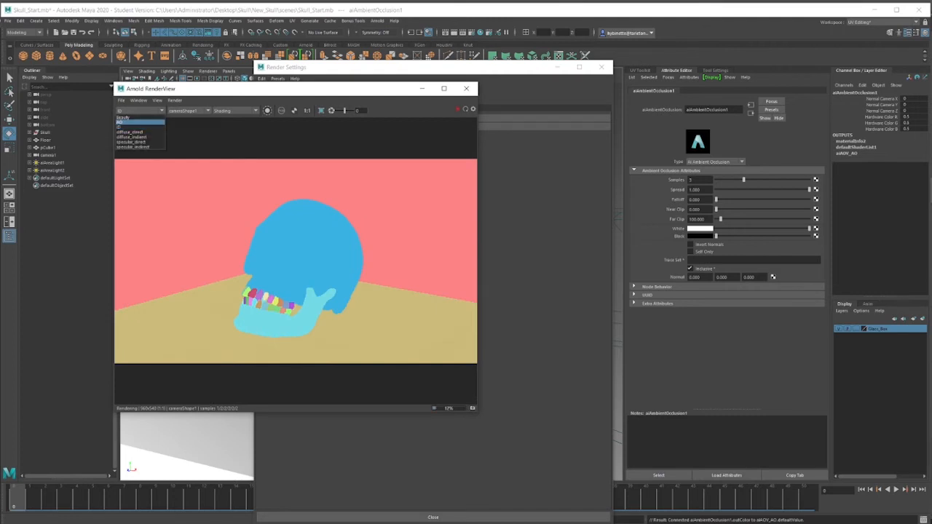
pyautogui.click(124, 121)
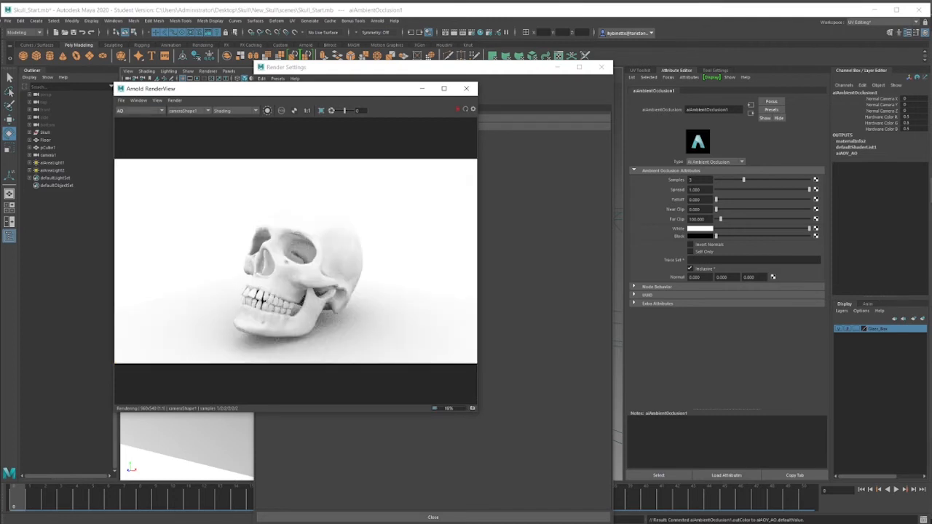
# Move the render preview clear of the ambient occlusion attributes and raise the shader's Far Clip to about 215.
pyautogui.moveTo(184, 88); pyautogui.dragTo(125, 278)
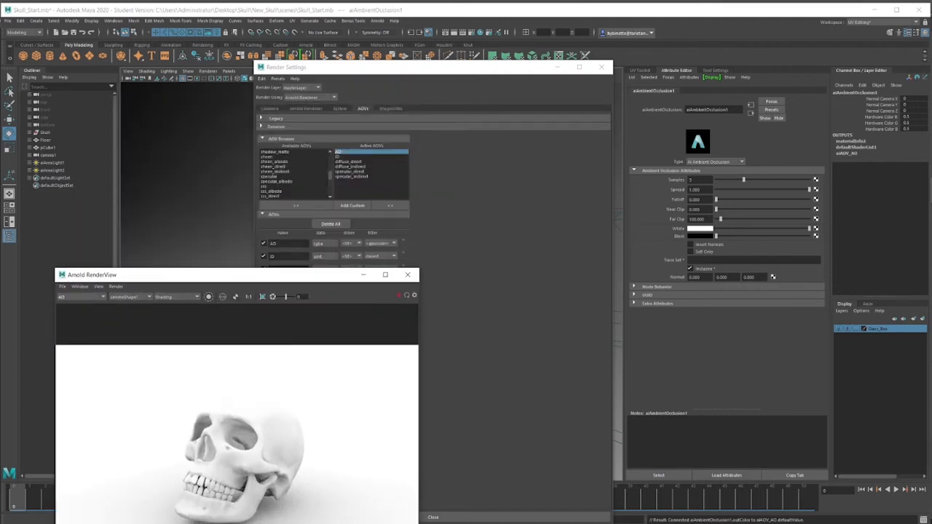
pyautogui.moveTo(262, 274); pyautogui.dragTo(264, 205)
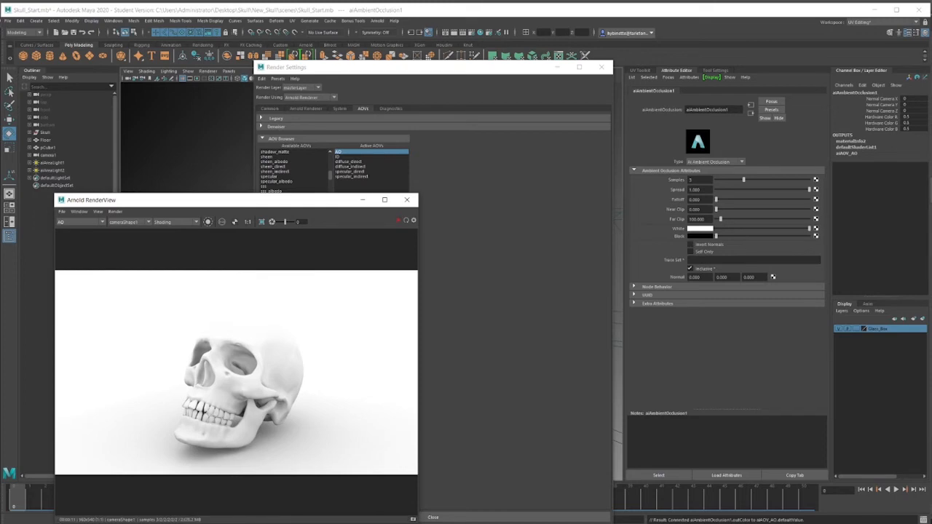
pyautogui.moveTo(721, 219); pyautogui.dragTo(726, 219)
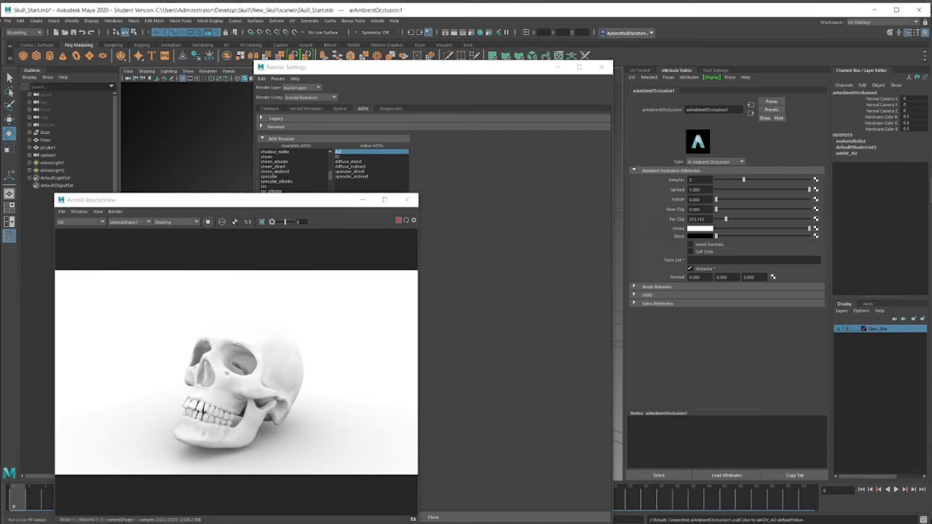
# Set the ambient occlusion shader to 4 samples, Spread about 0.69, Far Clip about 1491 and a light grey White colour.
pyautogui.moveTo(726, 219); pyautogui.dragTo(780, 228)
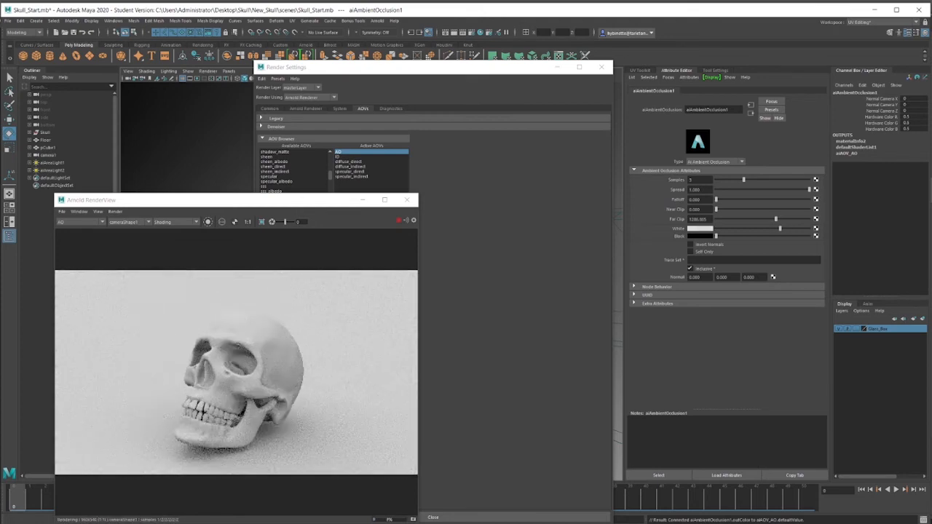
pyautogui.moveTo(808, 189); pyautogui.dragTo(780, 189)
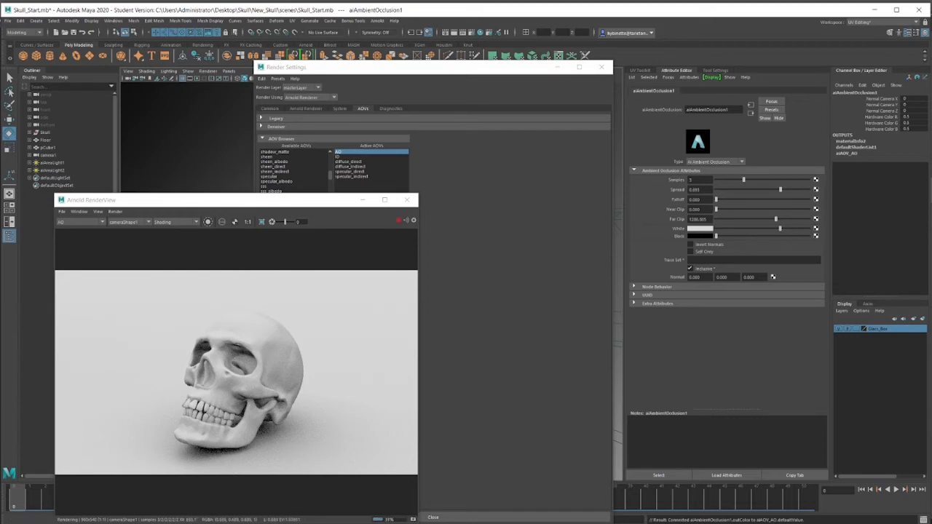
pyautogui.click(697, 179)
pyautogui.press('Return')
pyautogui.moveTo(780, 229); pyautogui.dragTo(767, 229)
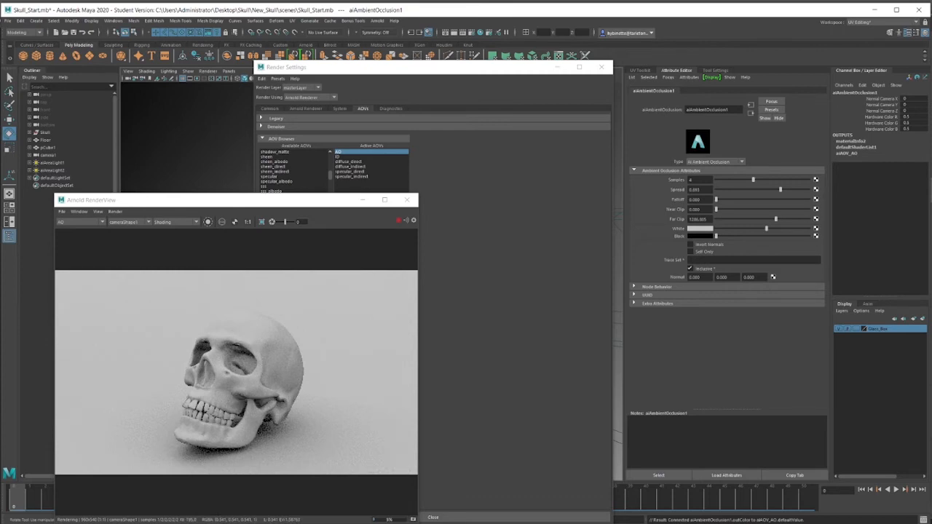
pyautogui.moveTo(716, 236); pyautogui.dragTo(785, 218)
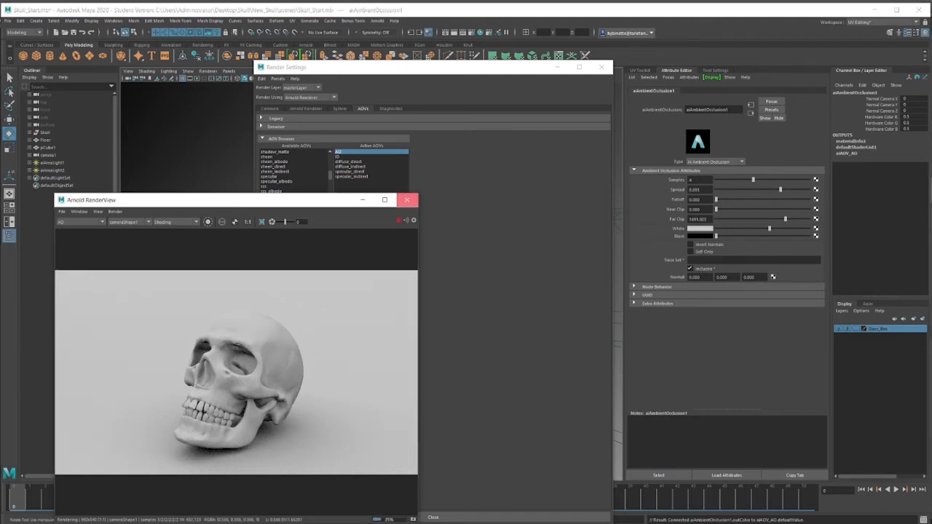
pyautogui.click(407, 200)
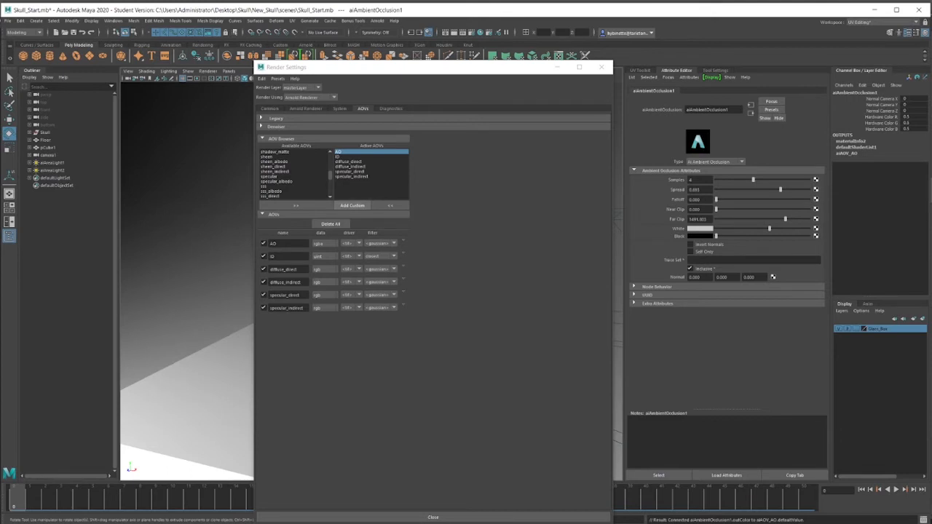
# Create a custom AOV named Shadow in the Arnold render settings.
pyautogui.click(352, 205)
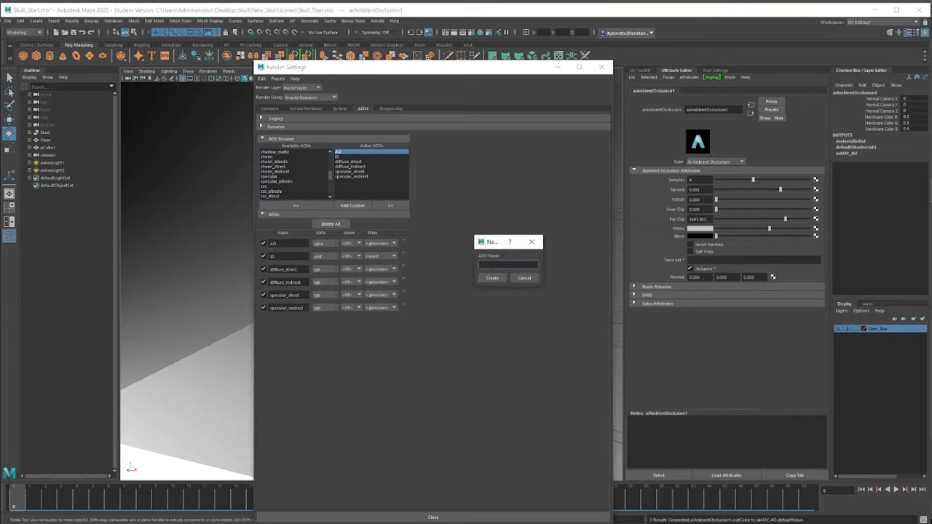
pyautogui.write('Shadow')
pyautogui.click(492, 277)
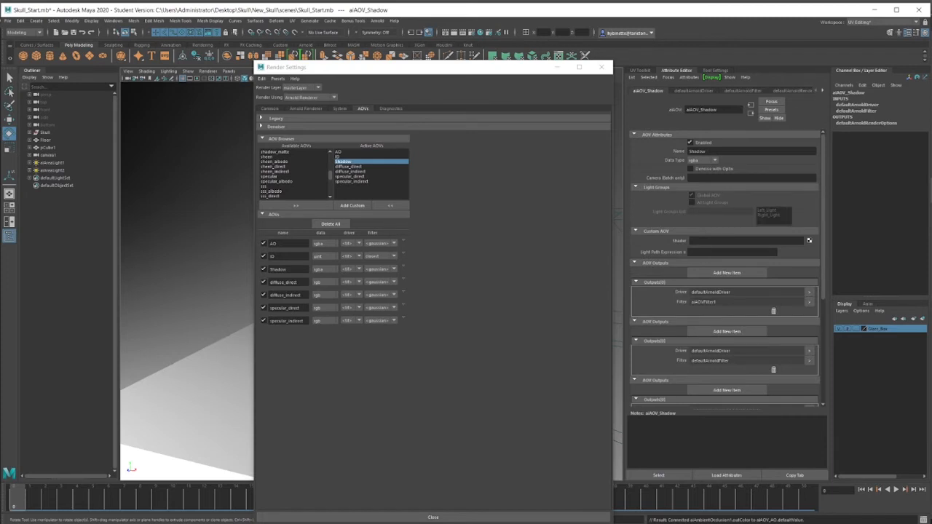
# Assign a new aiShadowMatte shader to the Shadow pass as its custom AOV shader.
pyautogui.click(808, 240)
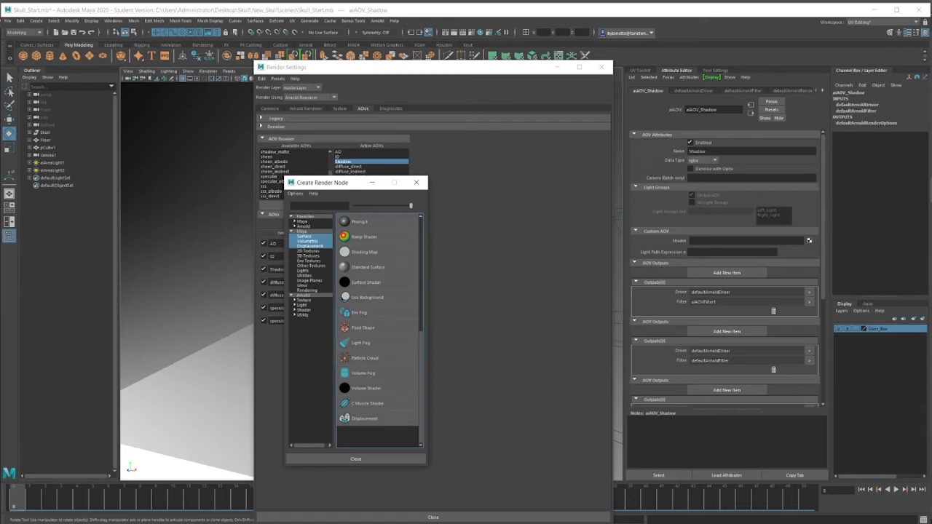
pyautogui.click(304, 295)
pyautogui.click(318, 206)
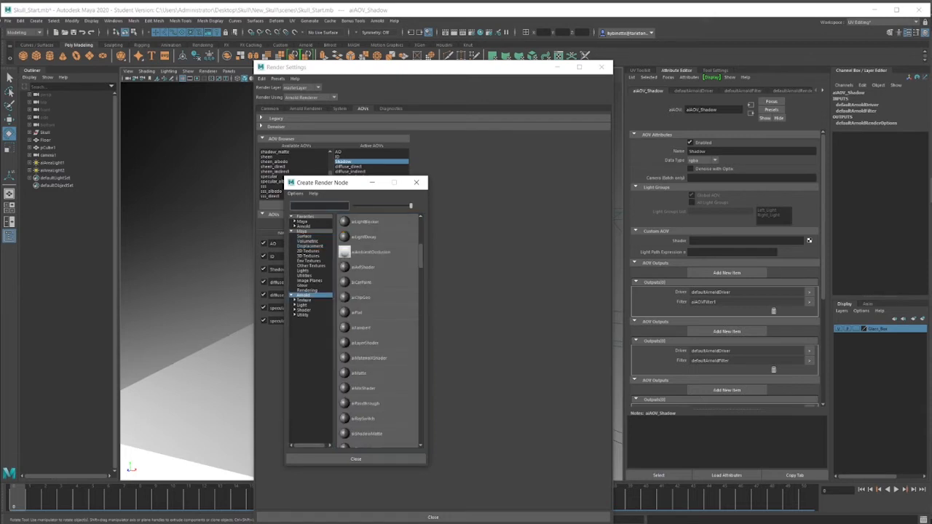
pyautogui.write('upl')
pyautogui.press('BackSpace')
pyautogui.press('BackSpace')
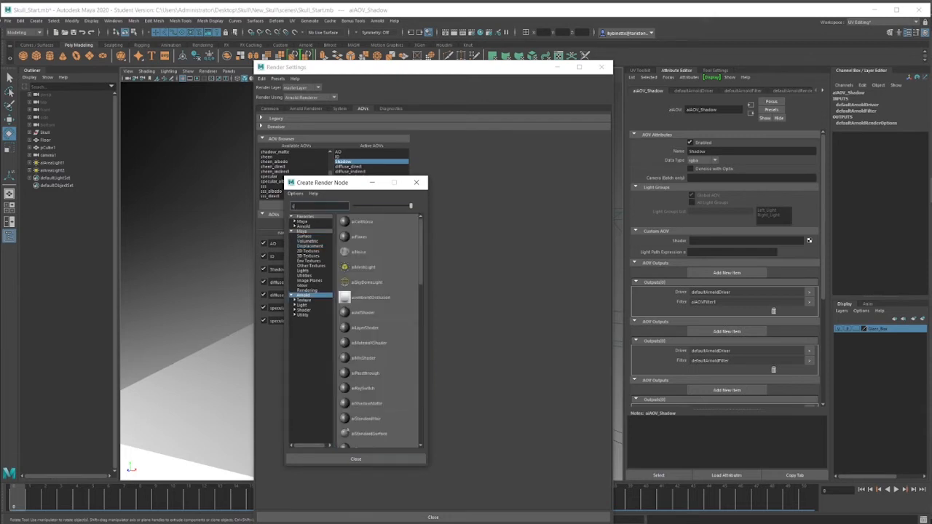
pyautogui.write('shad')
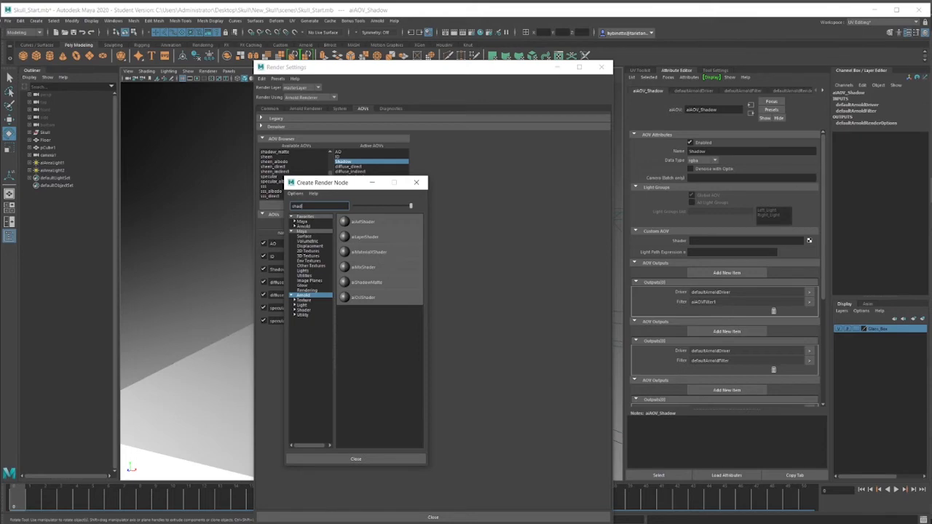
pyautogui.click(366, 283)
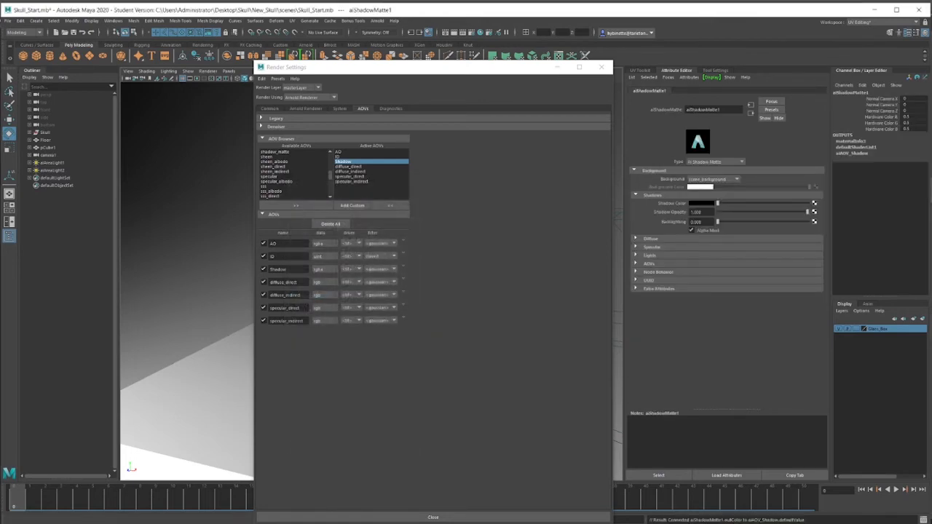
# Render the scene in Arnold RenderView and check the Shadow pass, including its alpha channel display.
pyautogui.click(377, 20)
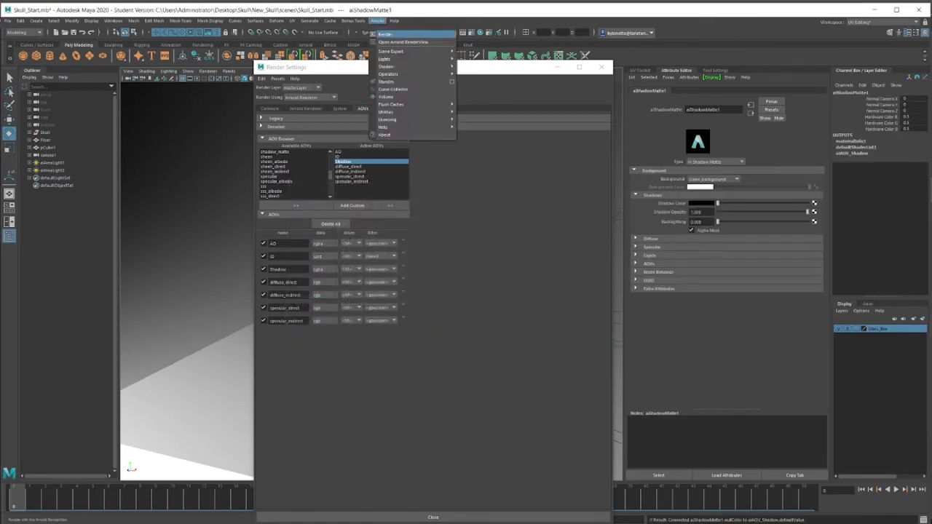
pyautogui.click(384, 34)
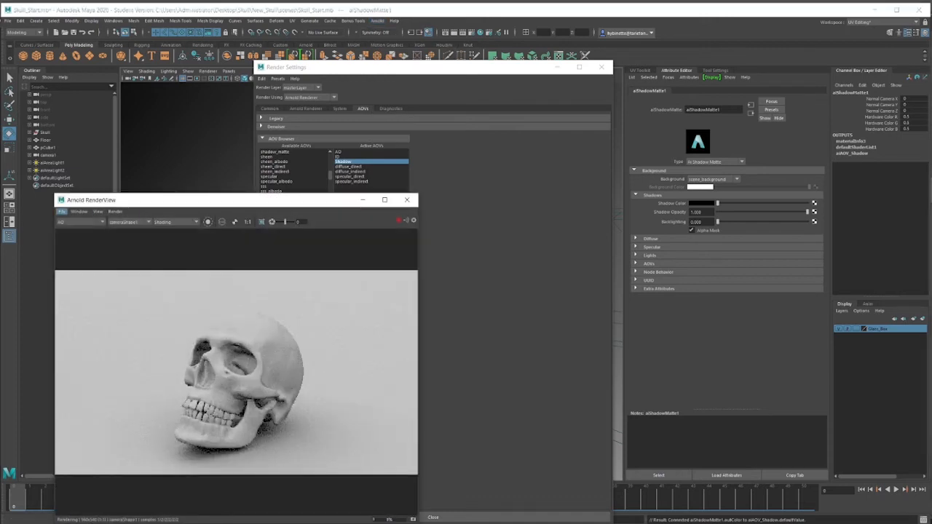
pyautogui.click(80, 222)
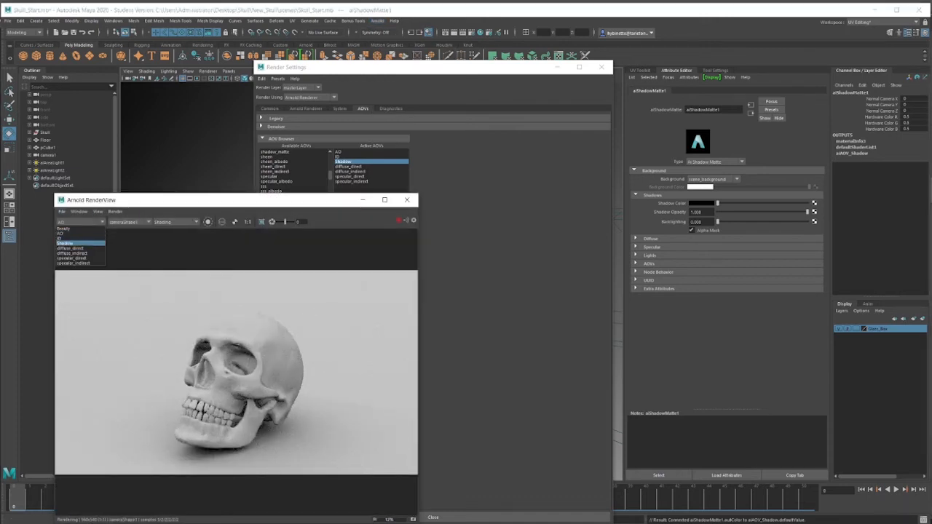
pyautogui.click(72, 244)
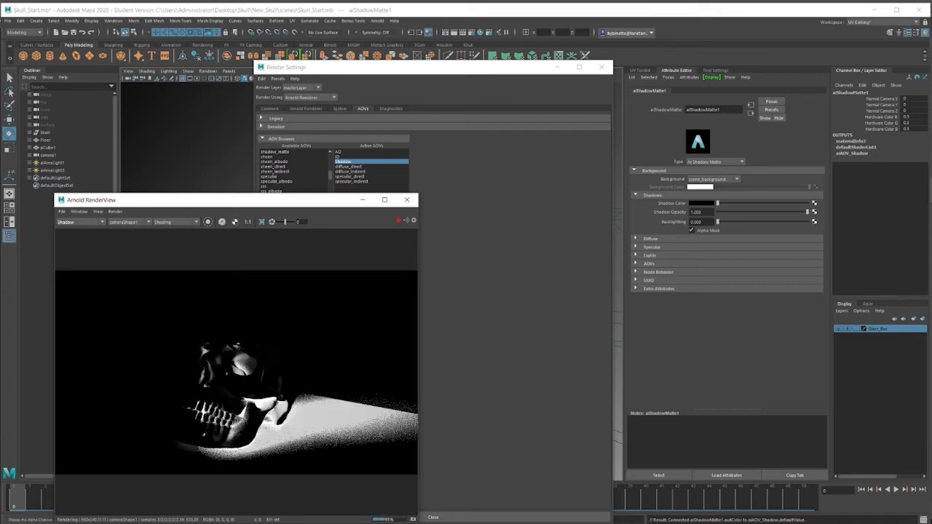
pyautogui.click(223, 222)
pyautogui.click(407, 199)
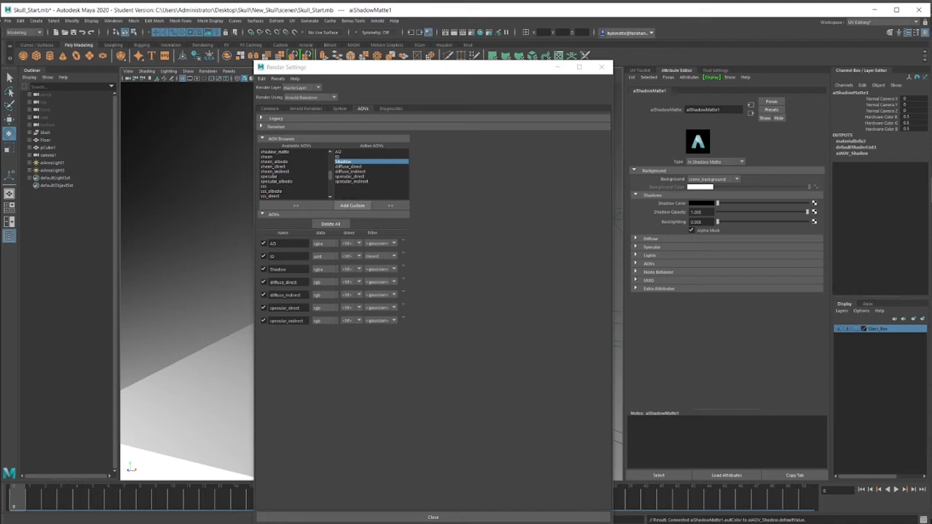
# Create two custom AOVs named RGBA_Left_Light and RGBA_Right_Light for the light groups.
pyautogui.click(353, 206)
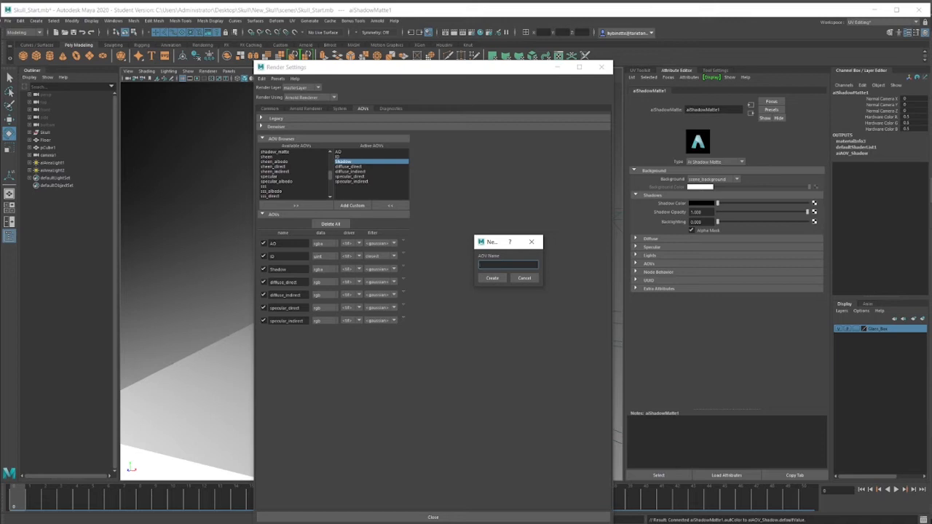
pyautogui.write('RG')
pyautogui.write('ight')
pyautogui.click(492, 278)
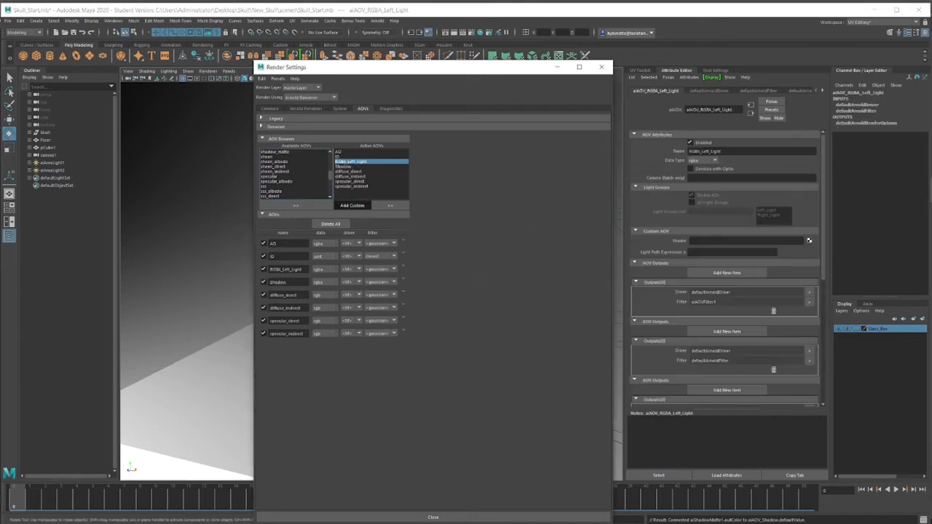
pyautogui.click(352, 206)
pyautogui.write('R')
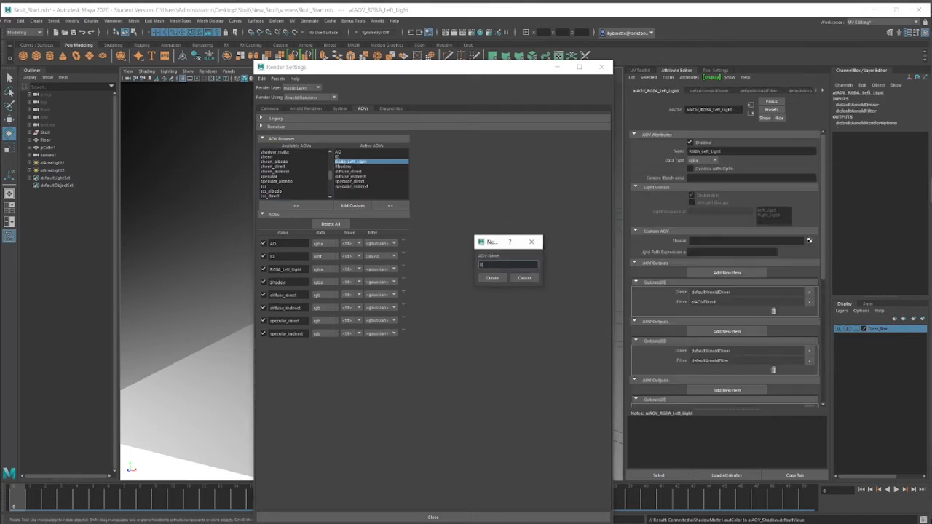
pyautogui.write('GBA_Right_Light')
pyautogui.click(493, 278)
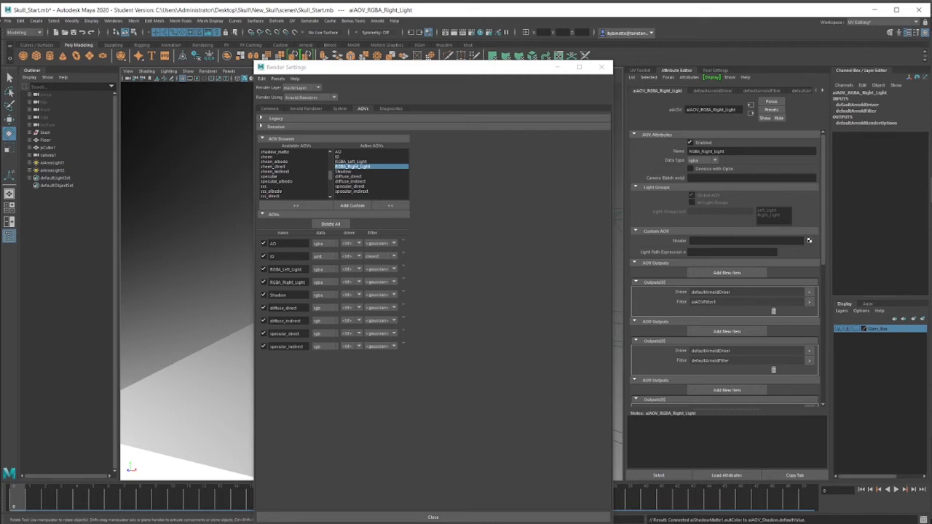
# Check the AOV light group names assigned to the two area lights.
pyautogui.click(53, 163)
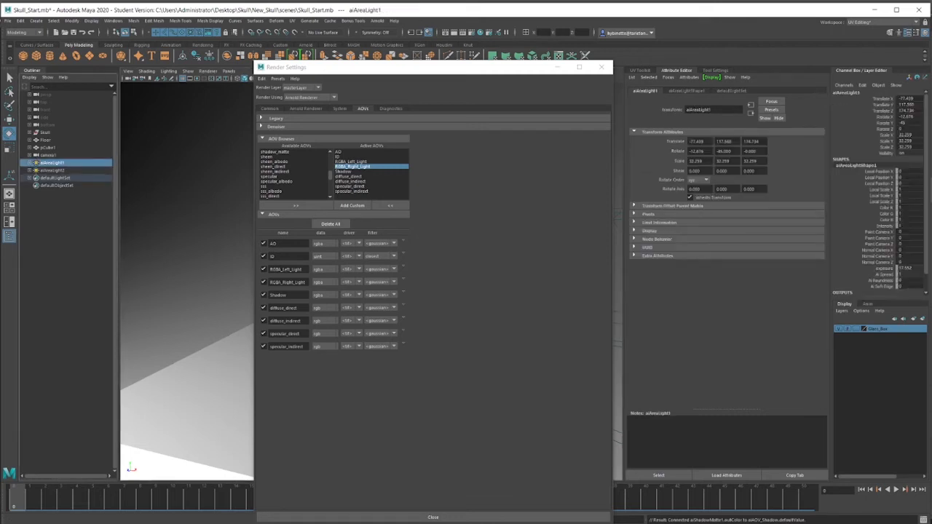
pyautogui.click(687, 90)
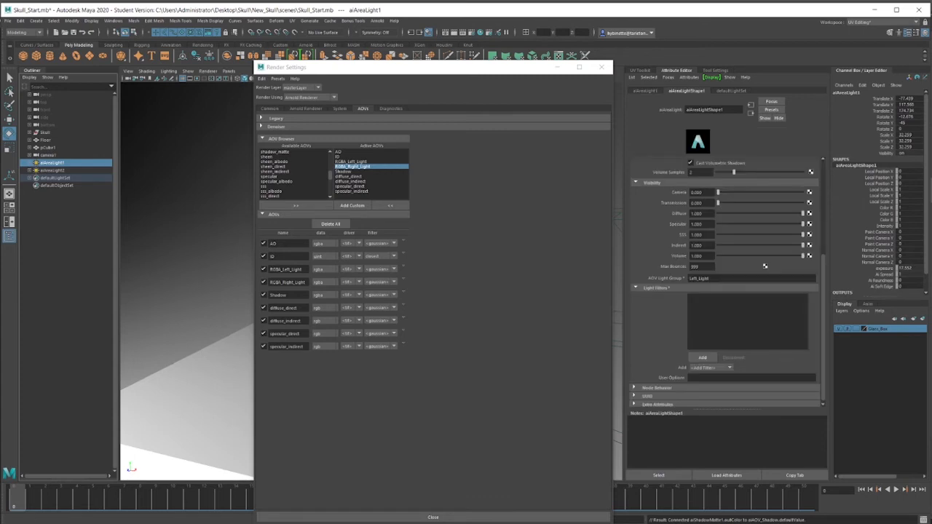
pyautogui.click(52, 171)
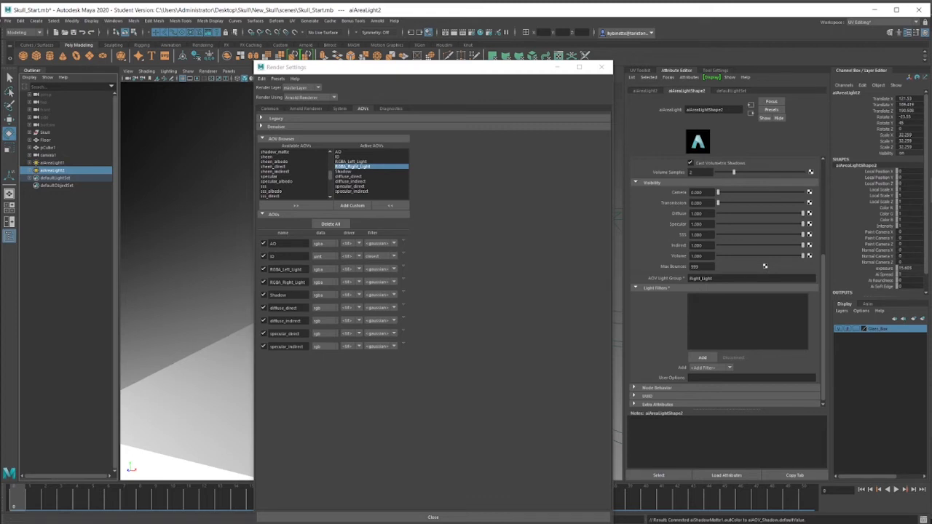
# Render the scene in Arnold RenderView and inspect the RGBA_Left_Light and RGBA_Right_Light passes in turn.
pyautogui.click(377, 21)
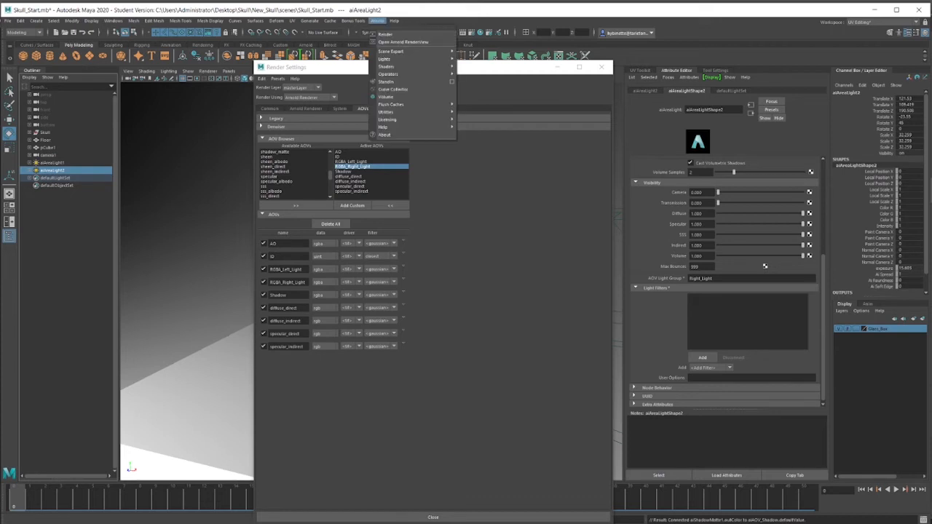
pyautogui.click(386, 35)
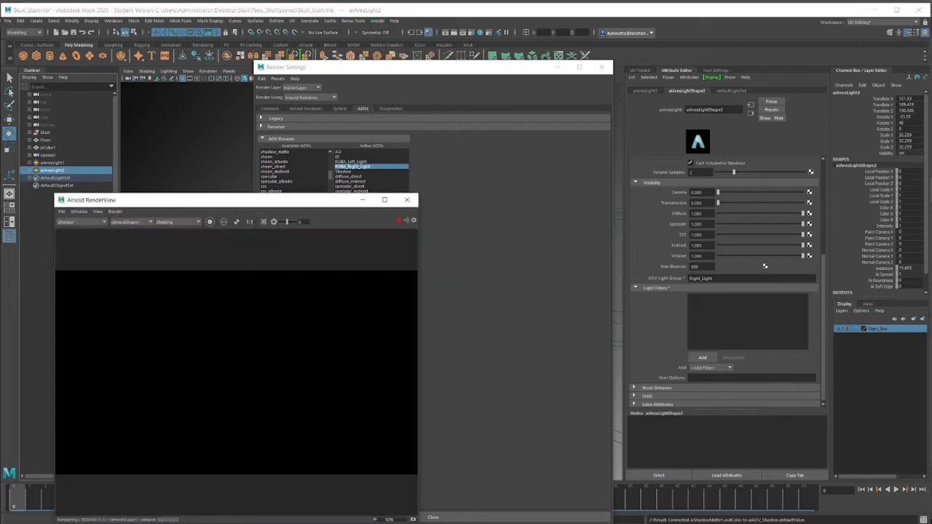
pyautogui.click(82, 222)
pyautogui.click(81, 244)
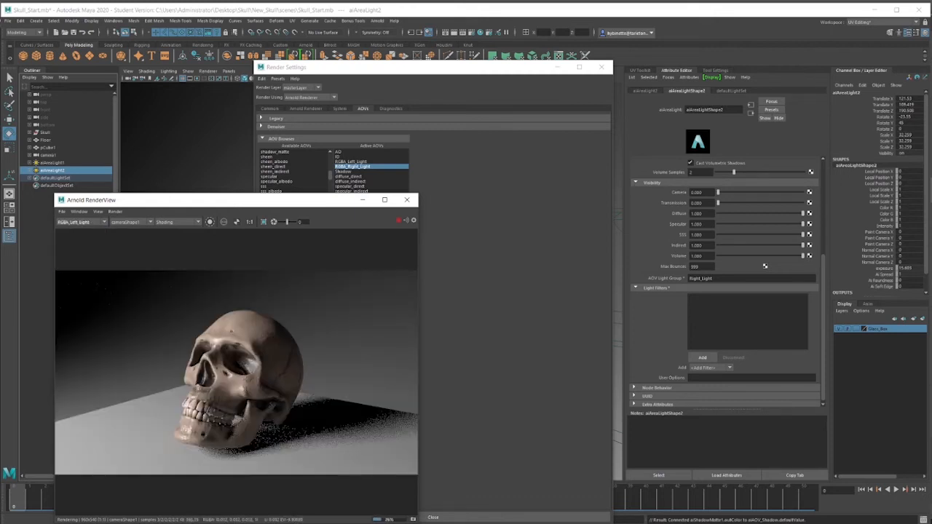
pyautogui.click(81, 222)
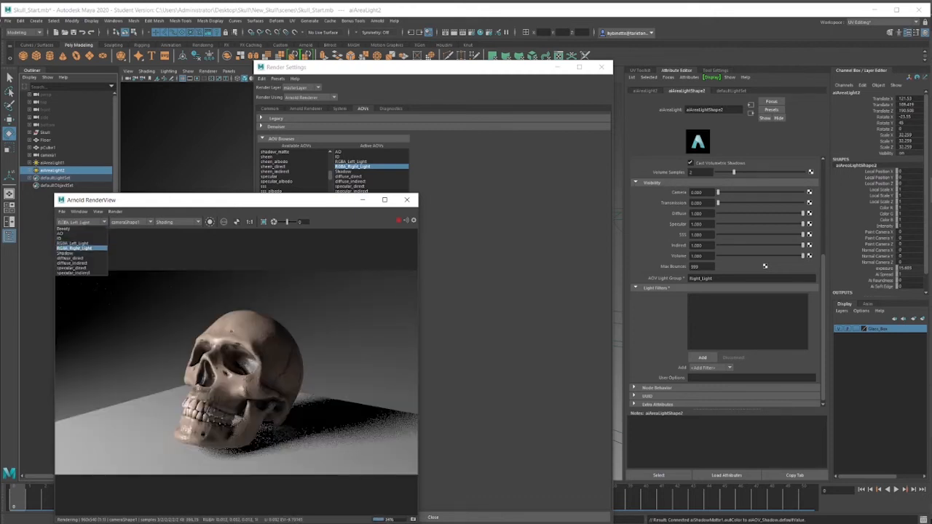
pyautogui.click(80, 249)
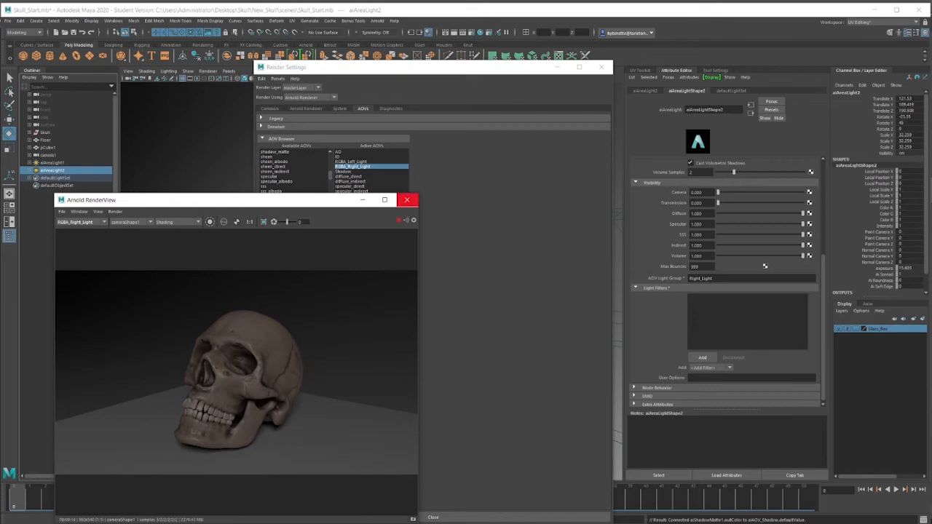
pyautogui.click(406, 200)
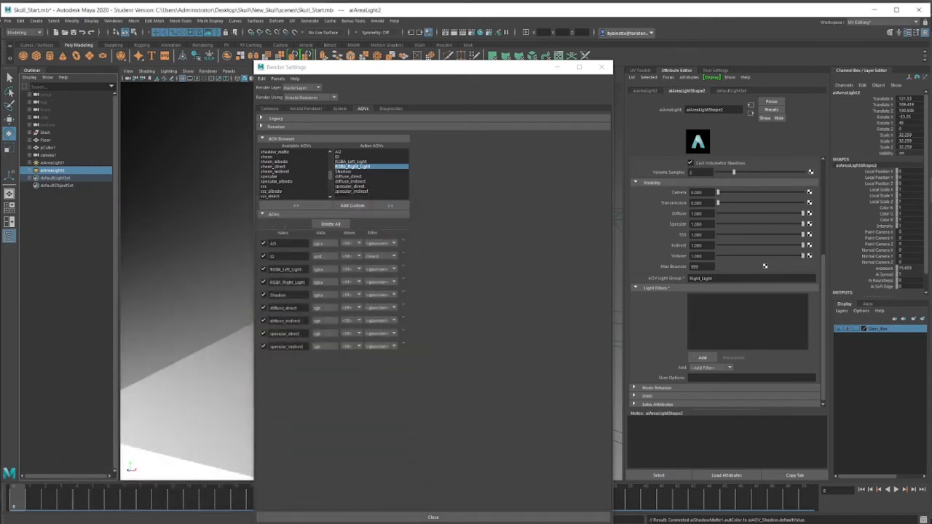
# Set the render output's file name prefix to <RenderPass>_Skull.
pyautogui.click(269, 108)
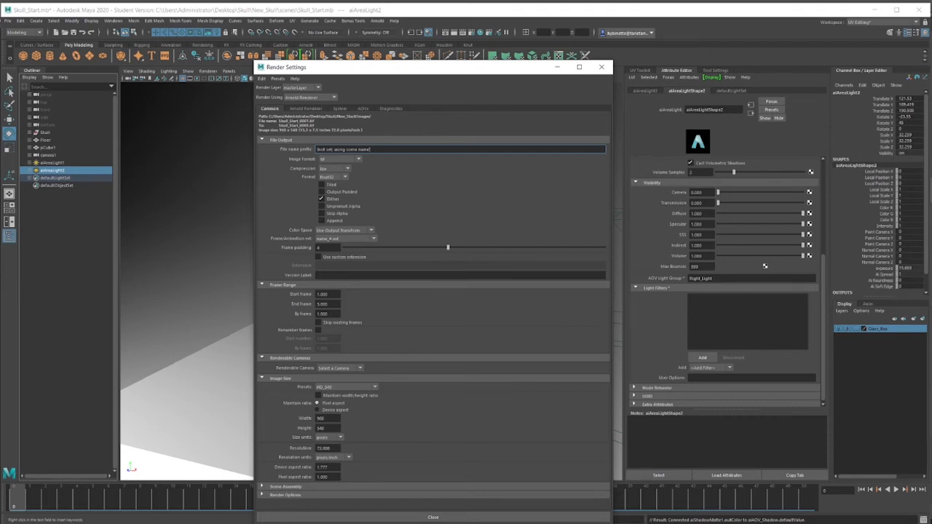
pyautogui.rightClick(324, 149)
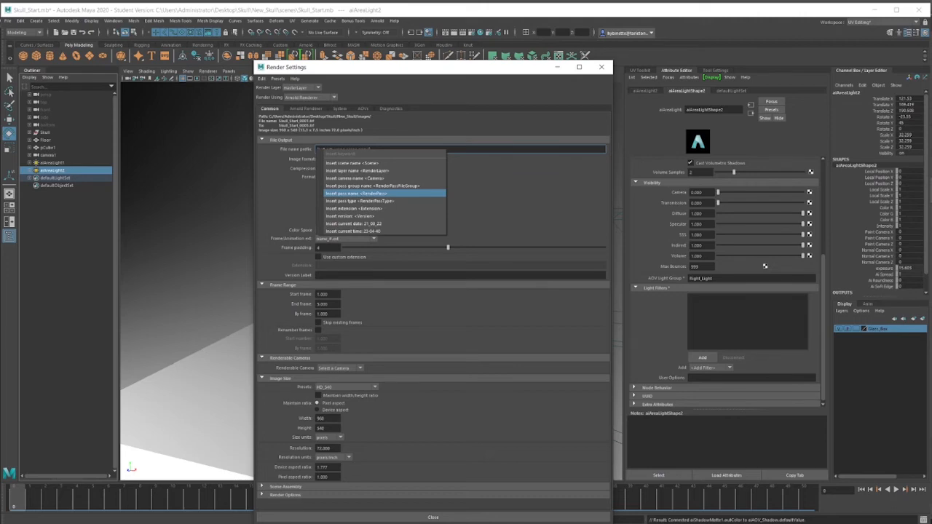
pyautogui.click(357, 193)
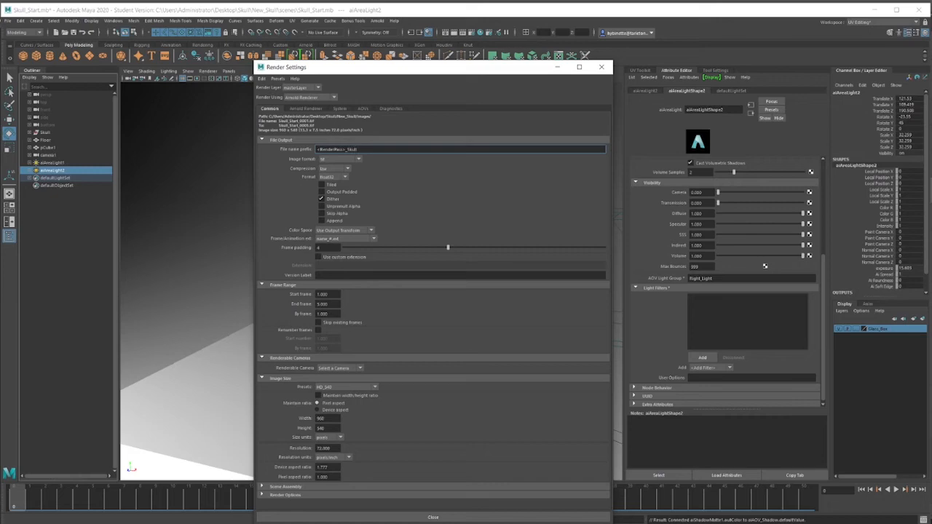
pyautogui.press('Return')
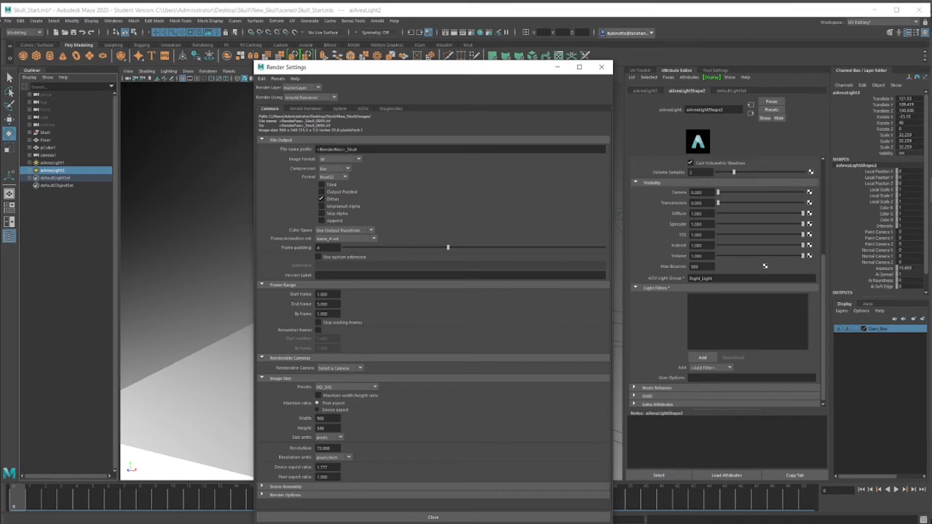
# Set the render output's image format to tif with the int16 format.
pyautogui.click(340, 159)
pyautogui.click(324, 190)
pyautogui.click(333, 176)
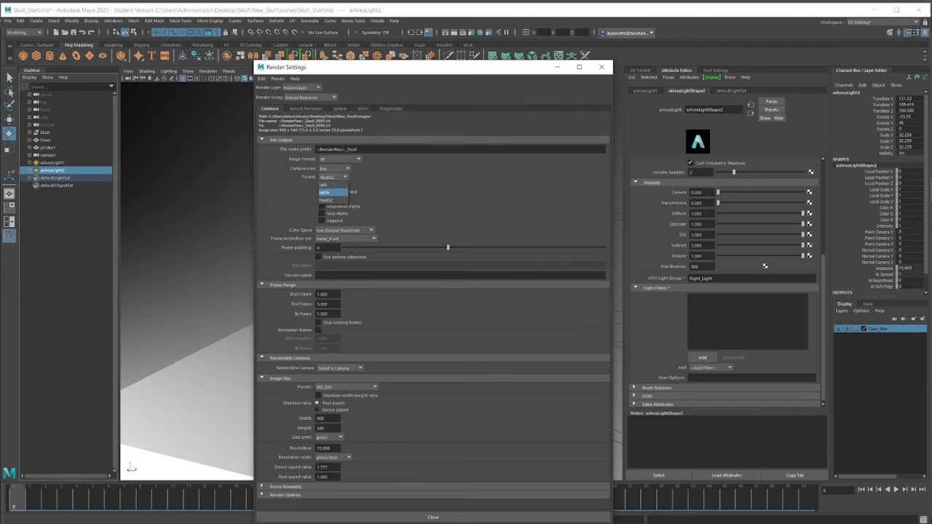
pyautogui.click(325, 192)
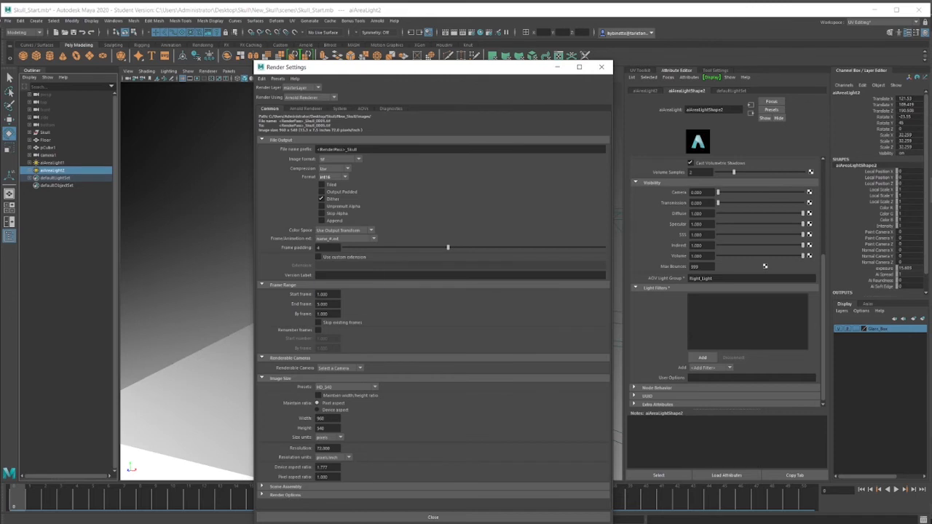
# Try the name (Single Frame) file extension pattern and switch the frame/animation extension back to name_#.ext.
pyautogui.click(345, 238)
pyautogui.click(337, 245)
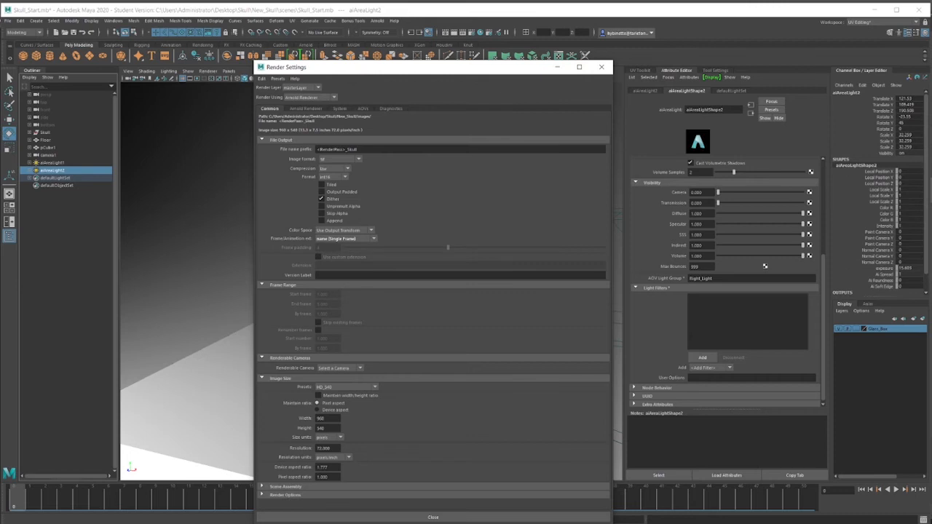
pyautogui.click(345, 238)
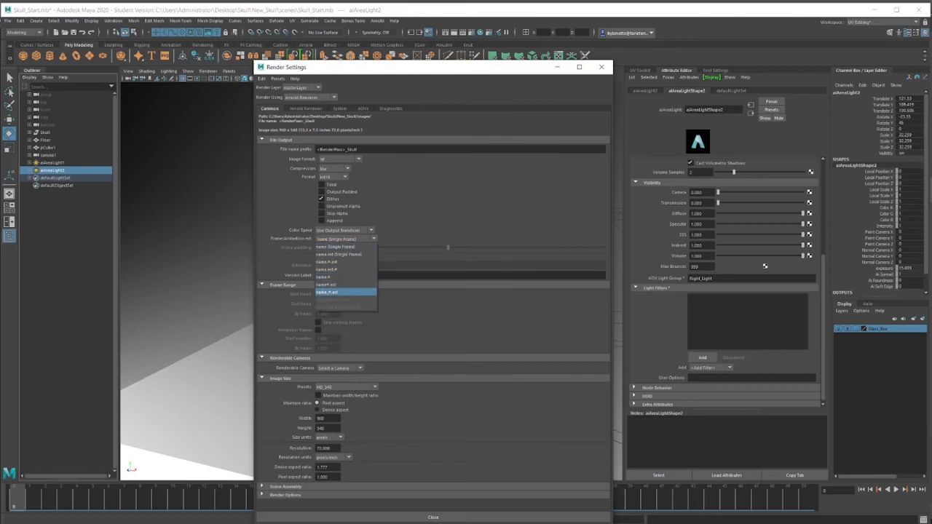
pyautogui.press('Return')
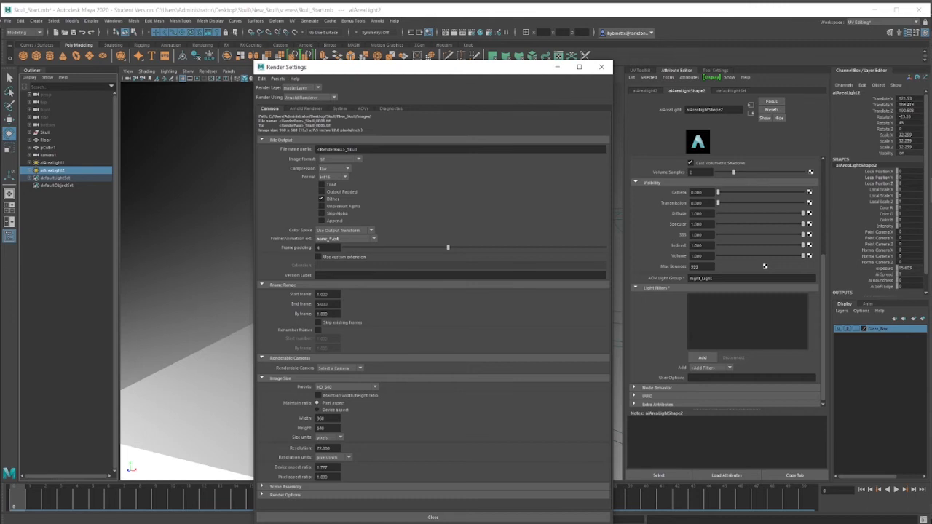
# Set the render's end frame to 1 and choose camera1 as the renderable camera.
pyautogui.click(330, 304)
pyautogui.moveTo(329, 305); pyautogui.dragTo(316, 304)
pyautogui.write('1')
pyautogui.press('Return')
pyautogui.click(340, 369)
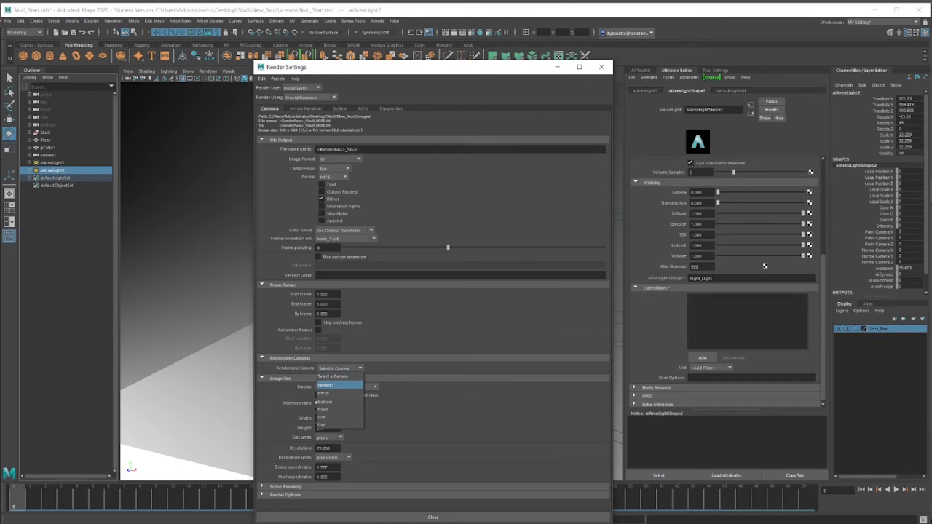
pyautogui.click(339, 385)
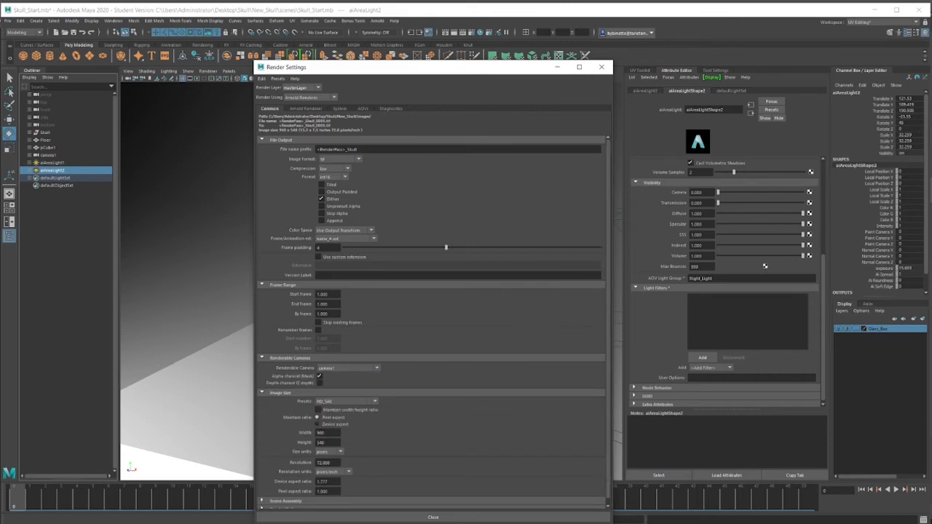
# Set the image size preset to HD_1080 and review the list of active AOVs.
pyautogui.scroll(-1, 433, 320)
pyautogui.click(346, 401)
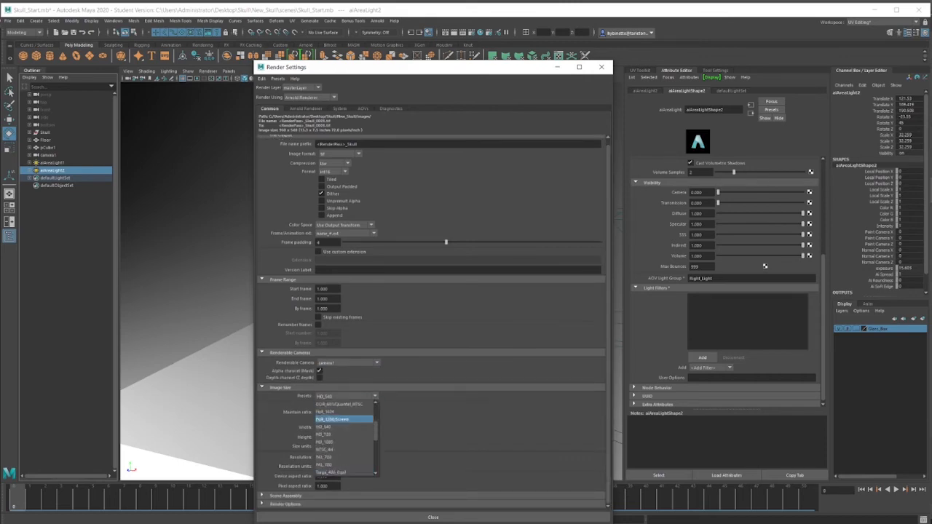
pyautogui.click(344, 442)
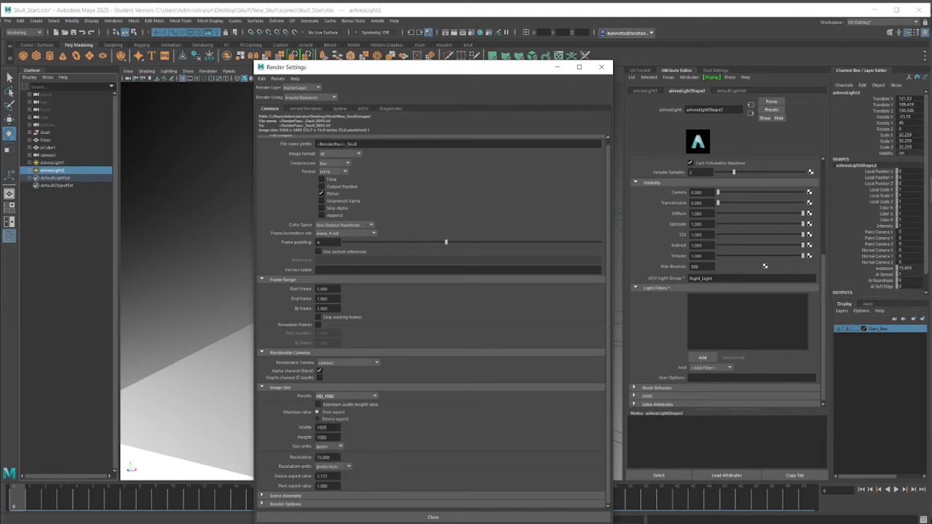
pyautogui.scroll(1, 433, 321)
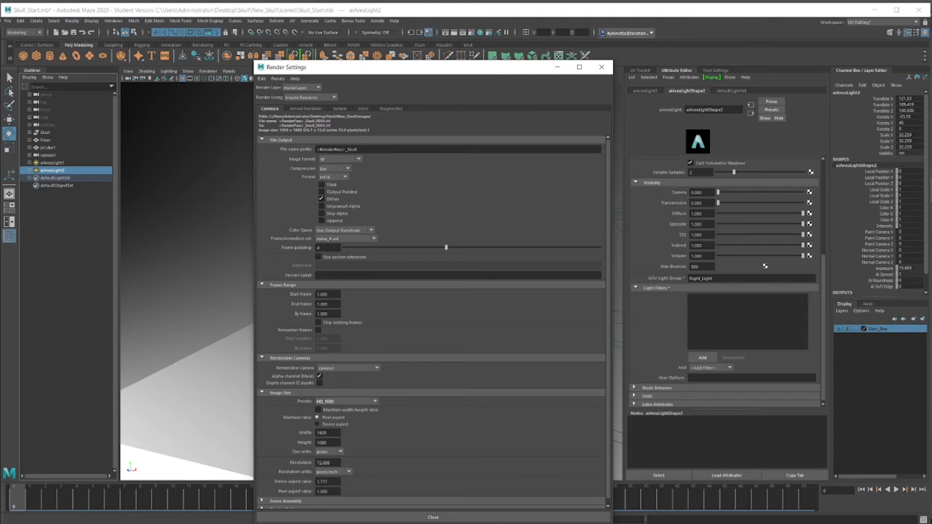
pyautogui.click(363, 108)
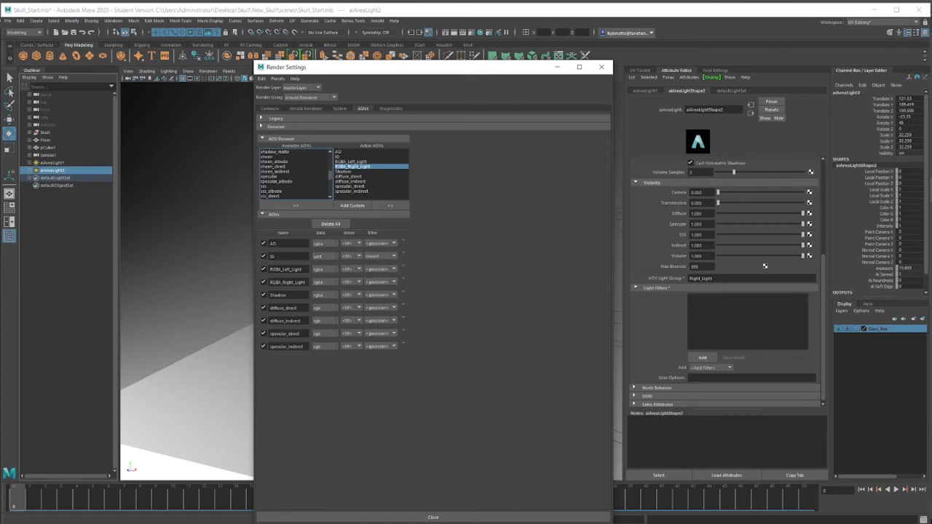
pyautogui.click(270, 108)
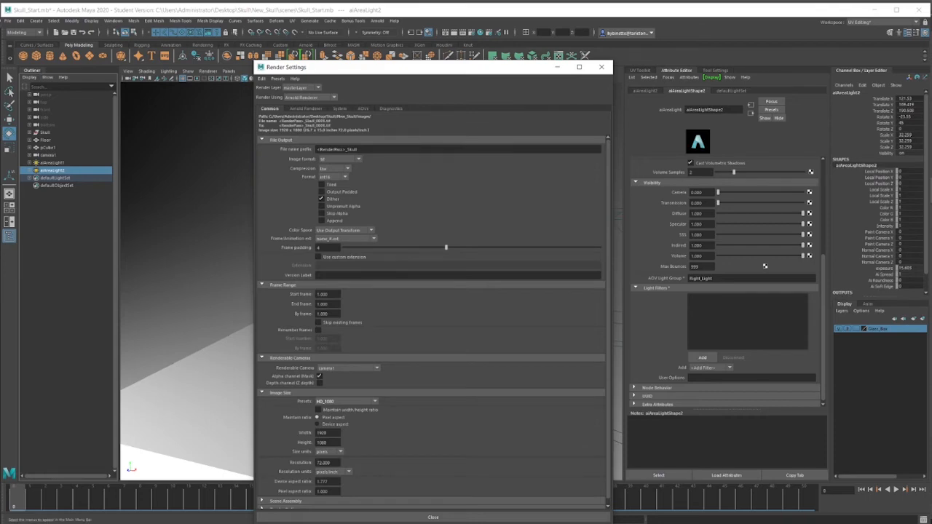
# Switch to the Rendering menu set and set the Render Sequence camera to camera1, closing its options without rendering.
pyautogui.click(26, 32)
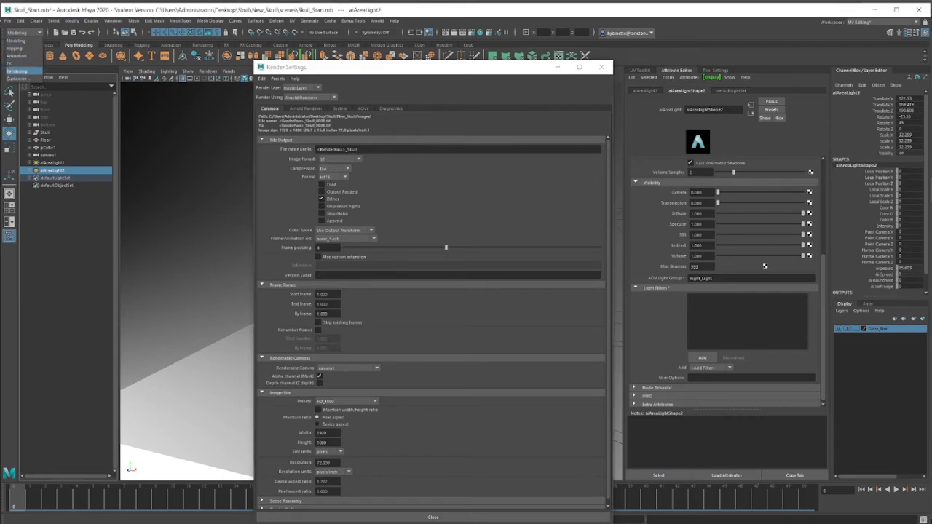
pyautogui.click(18, 71)
pyautogui.click(198, 20)
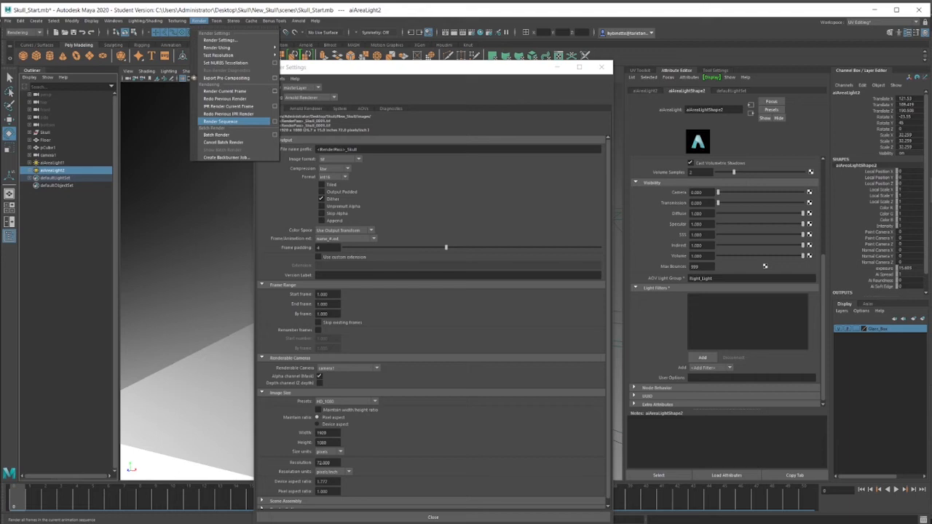
pyautogui.click(275, 121)
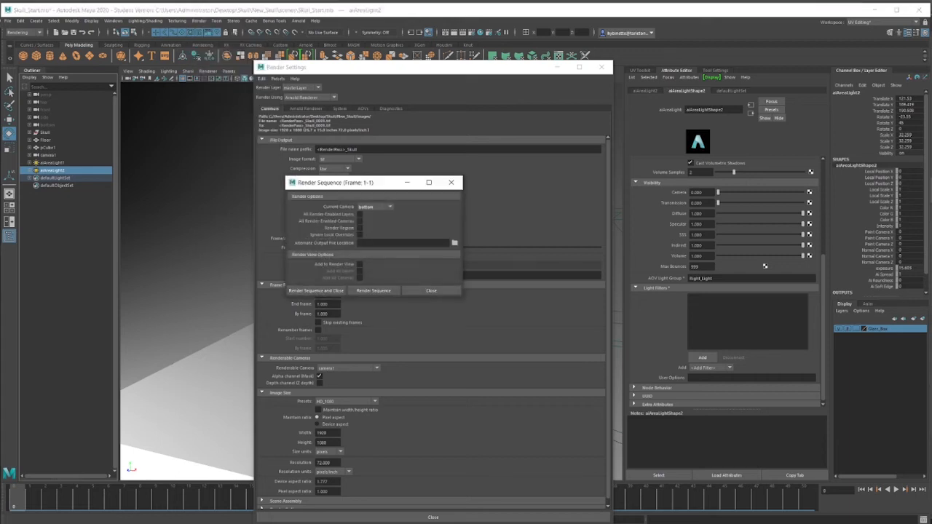
pyautogui.click(375, 207)
pyautogui.click(371, 222)
pyautogui.click(455, 243)
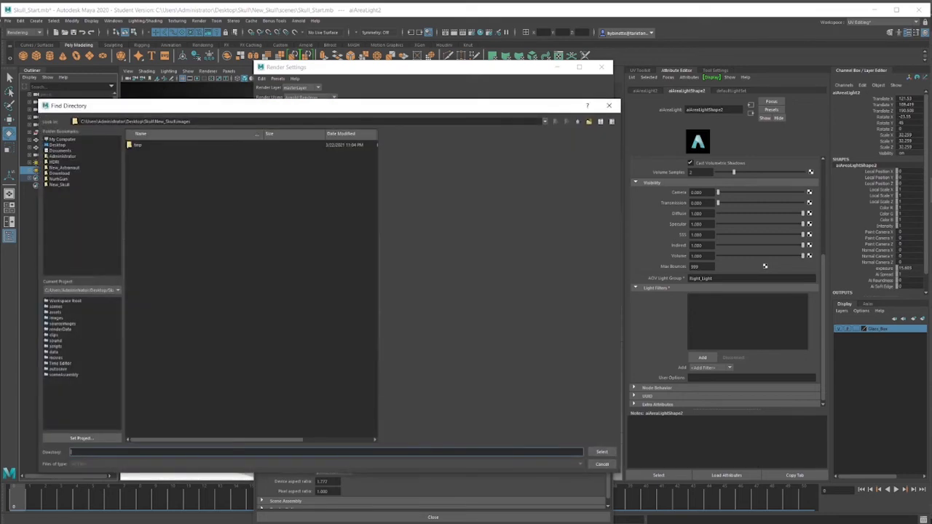
pyautogui.click(602, 465)
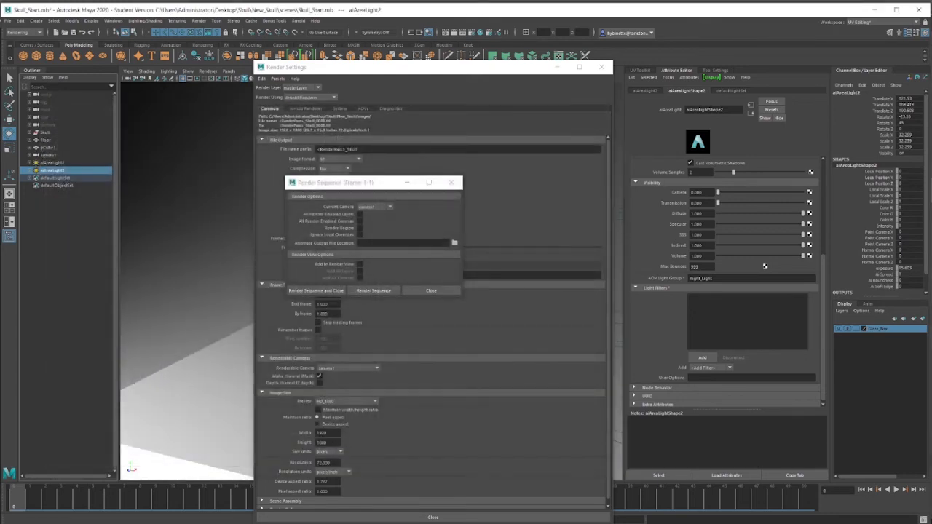
pyautogui.click(431, 291)
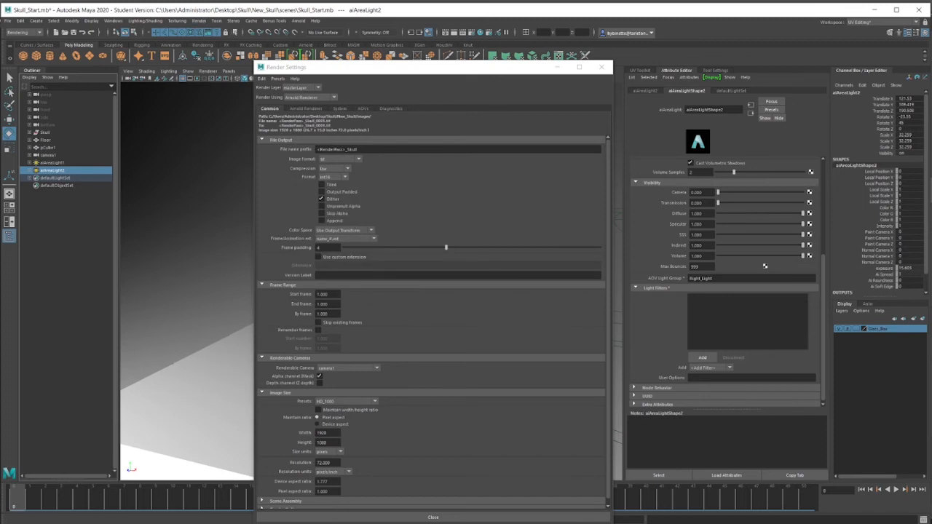
# Start a batch render of the skull scene.
pyautogui.click(198, 20)
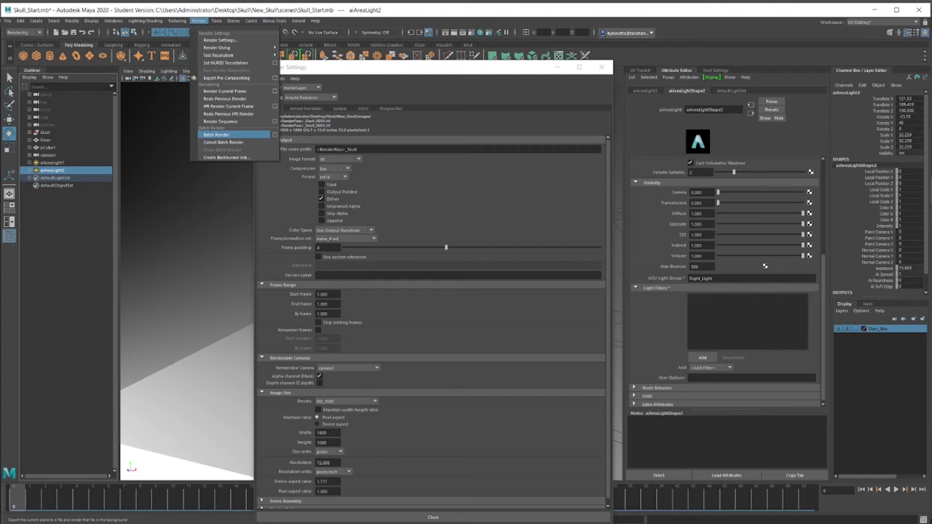
pyautogui.click(218, 134)
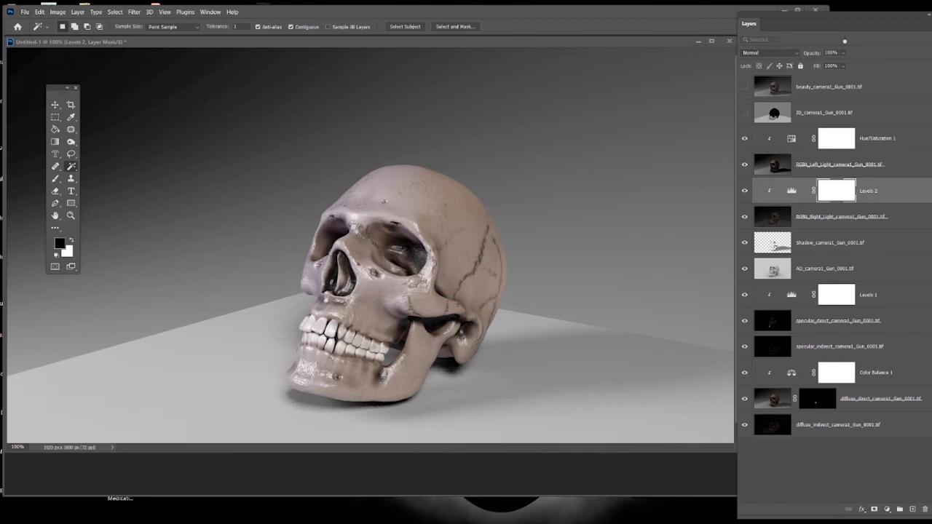
# In Photoshop, load all rendered passes from AO_Skull_0001.tif to specular_indirect_Skull_0001.tif into one document as a layer stack.
pyautogui.hotkey('alt', 'f')
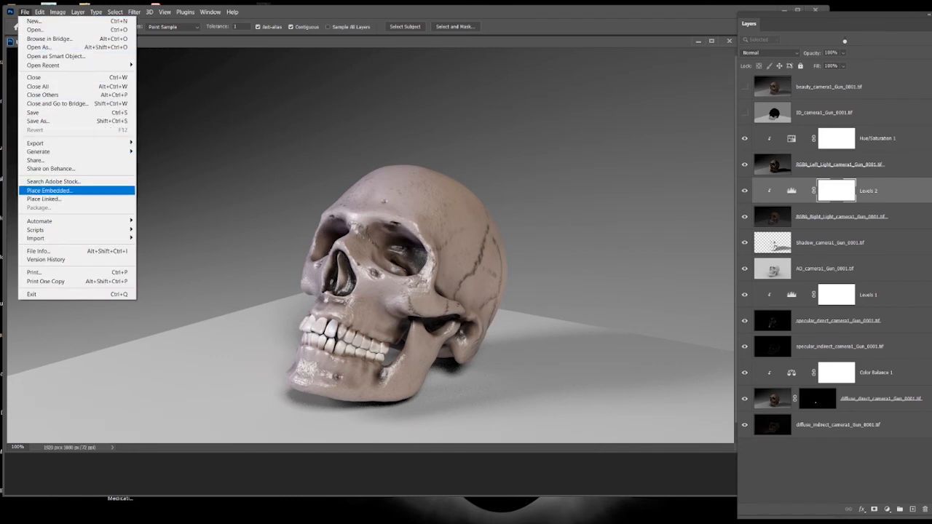
pyautogui.moveTo(44, 229)
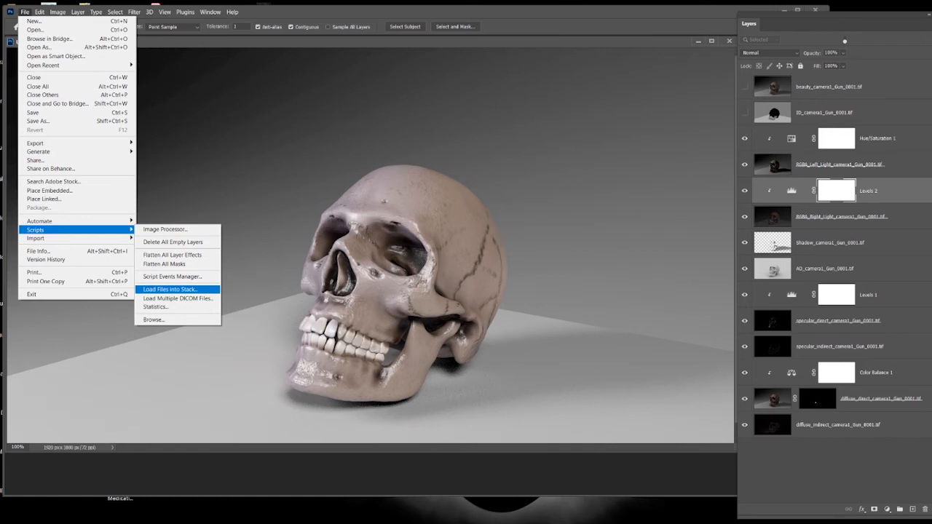
pyautogui.press('Return')
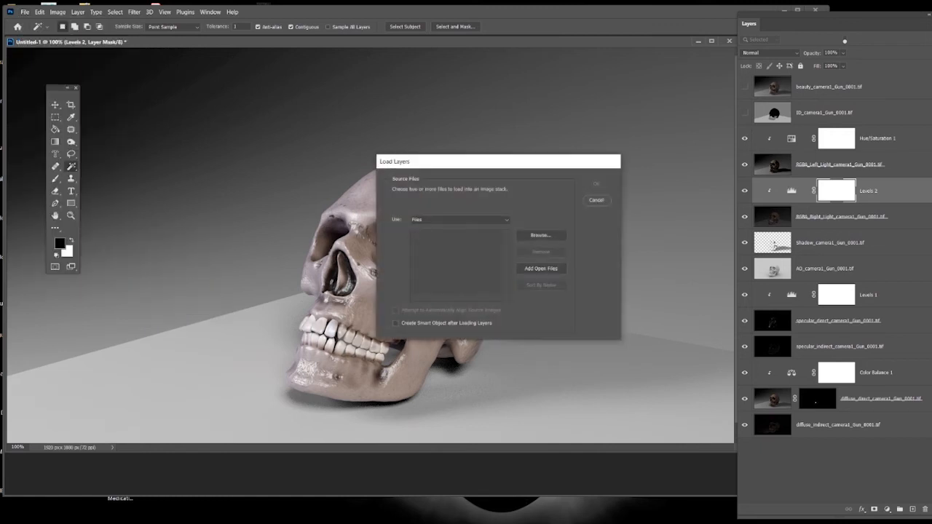
pyautogui.click(541, 236)
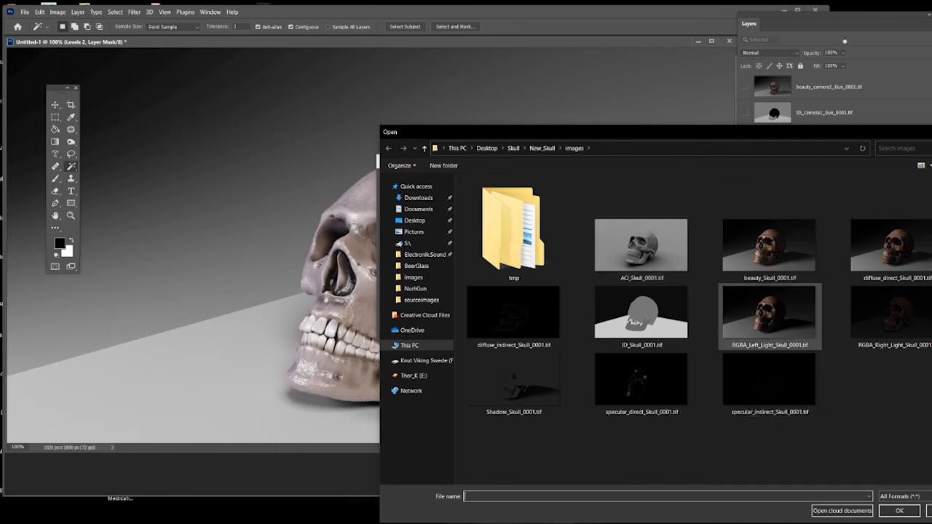
pyautogui.click(641, 240)
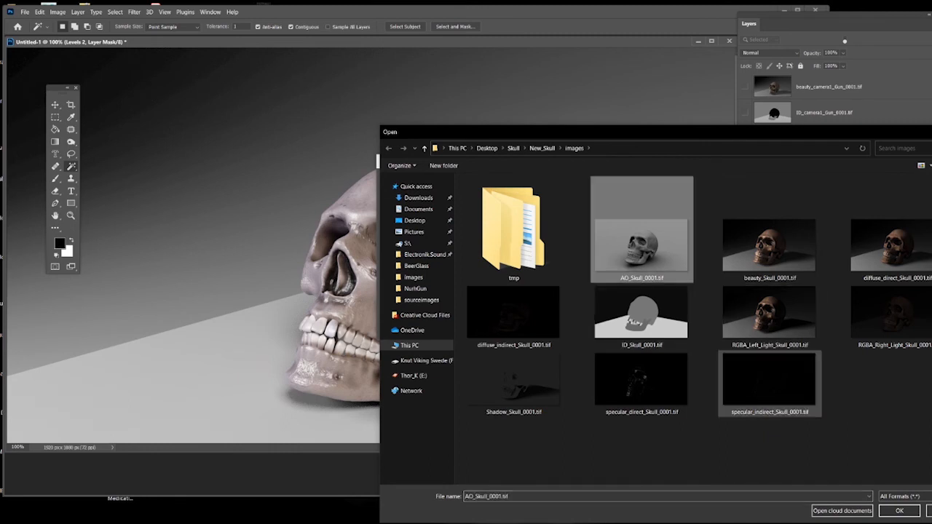
pyautogui.keyDown('shift'); pyautogui.click(770, 386); pyautogui.keyUp('shift')
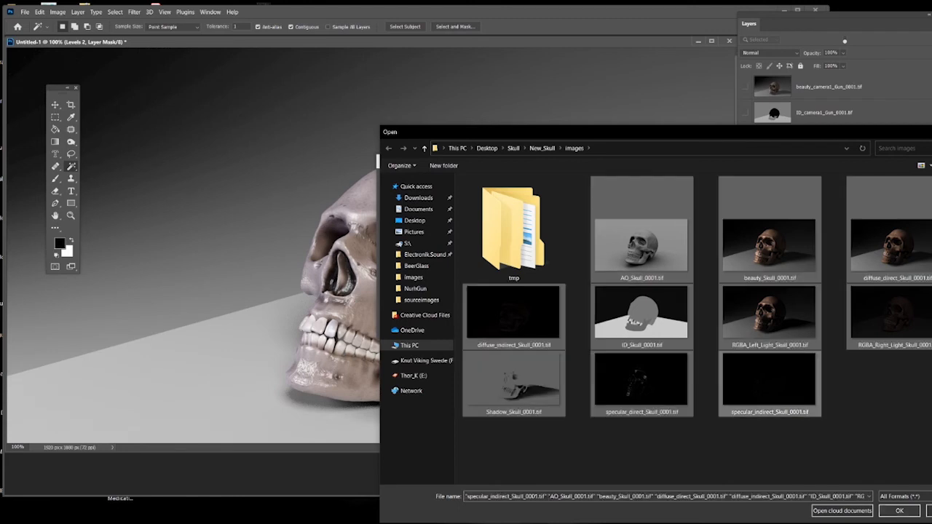
pyautogui.click(899, 510)
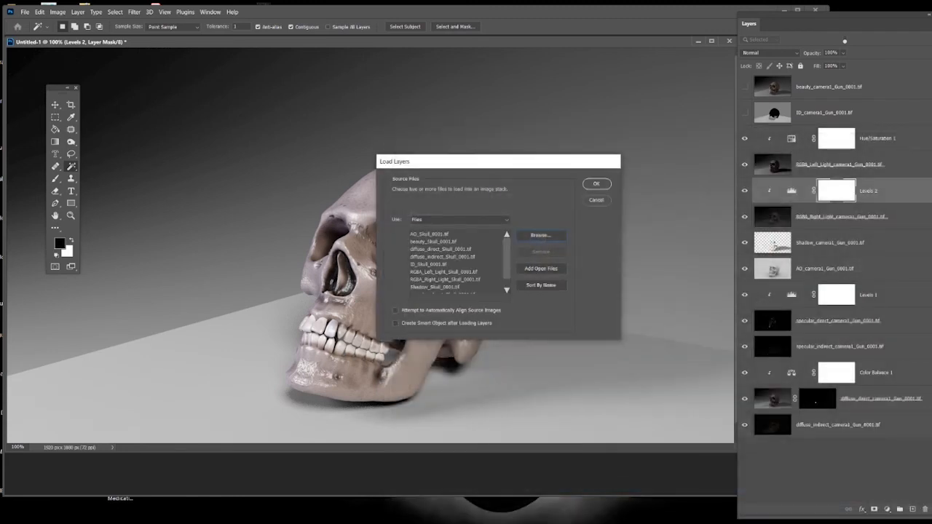
pyautogui.press('Return')
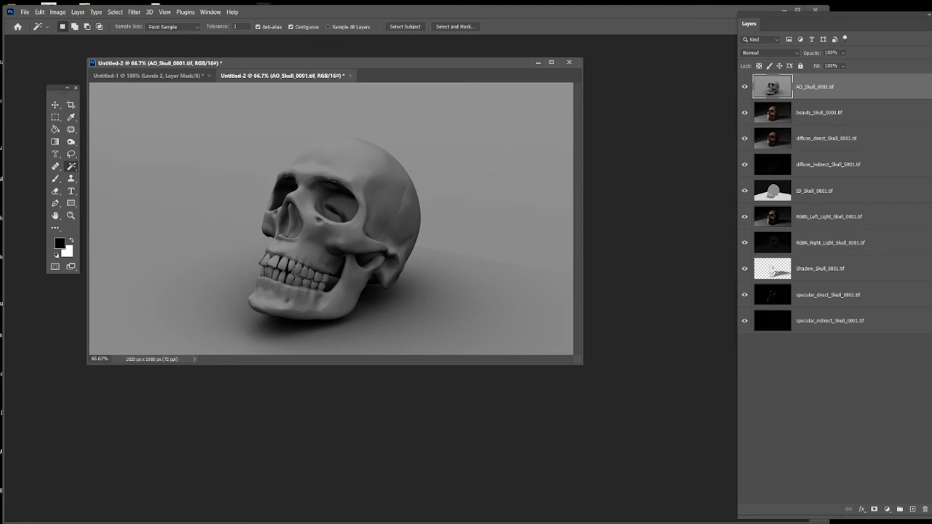
# Move the ID_Skull_0001.tif and beauty_Skull_0001.tif layers to the top of the stack, with beauty uppermost, and hide both.
pyautogui.click(816, 190)
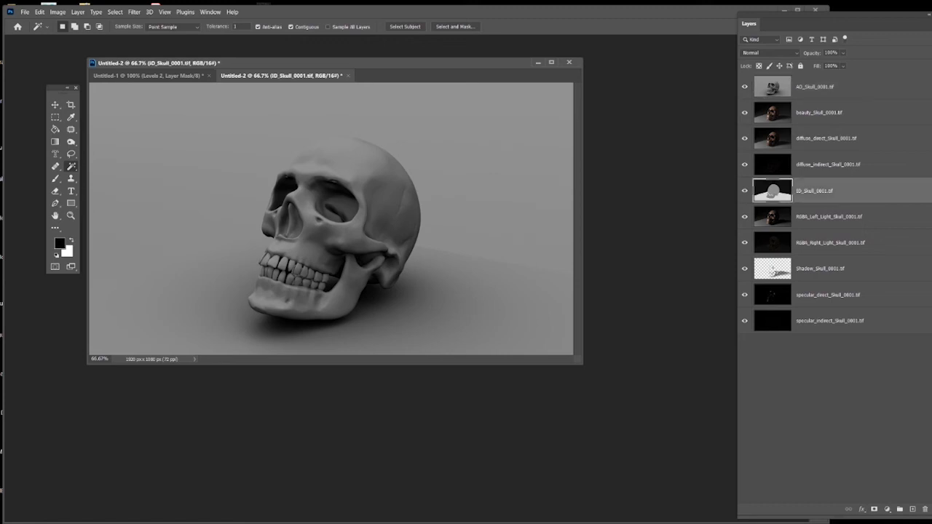
pyautogui.moveTo(816, 191); pyautogui.dragTo(816, 77)
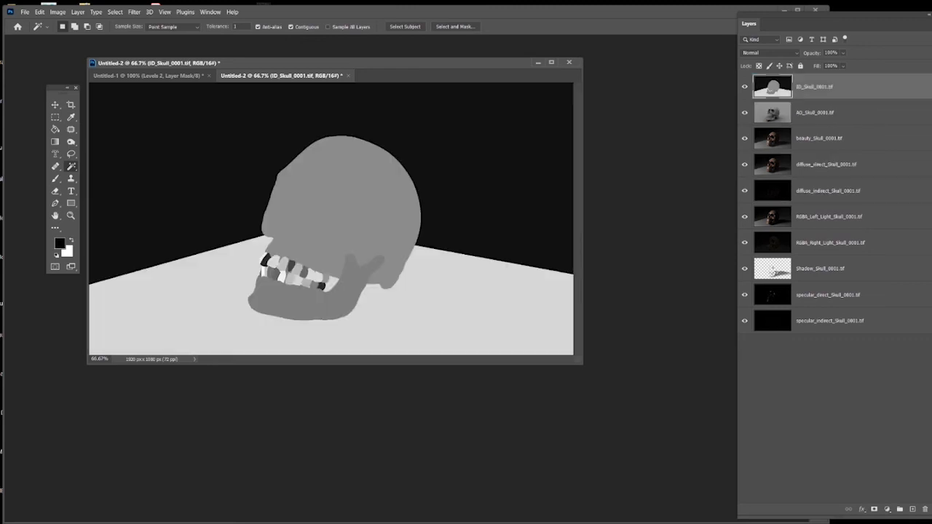
pyautogui.click(745, 87)
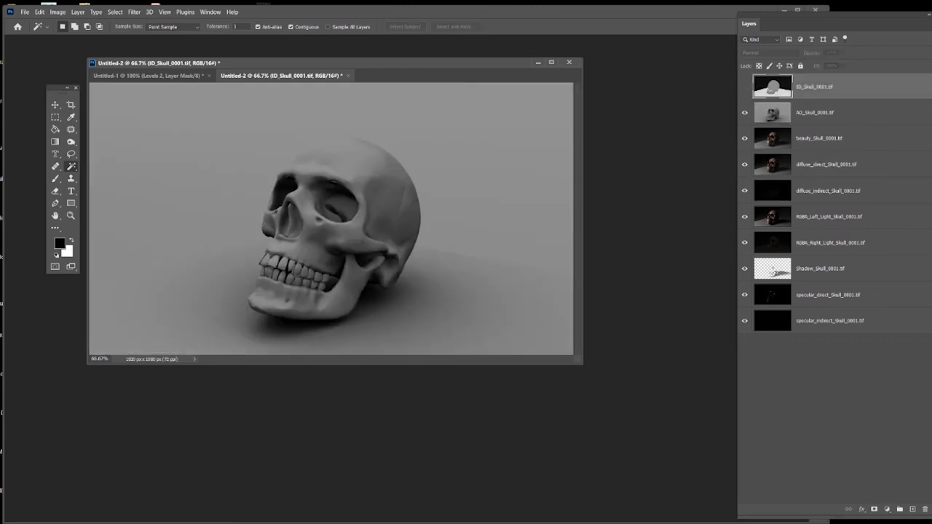
pyautogui.moveTo(816, 138); pyautogui.dragTo(816, 77)
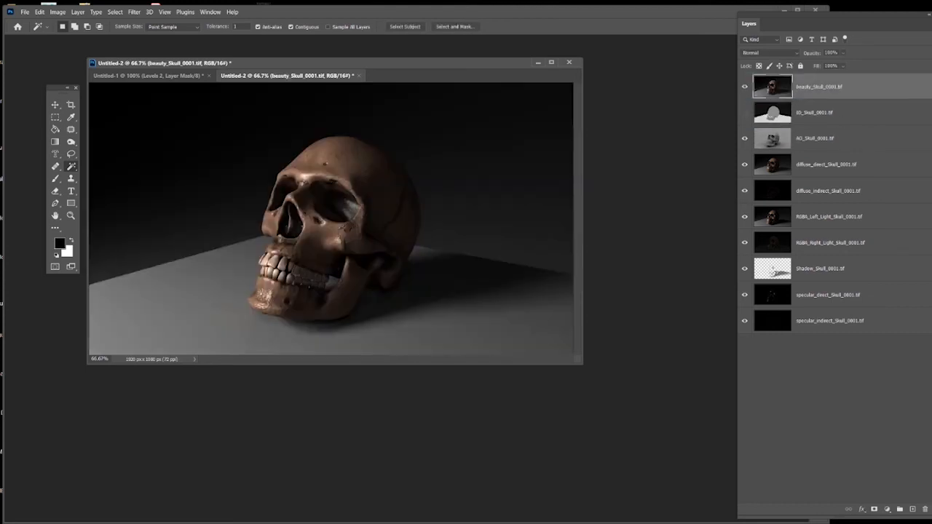
pyautogui.click(744, 86)
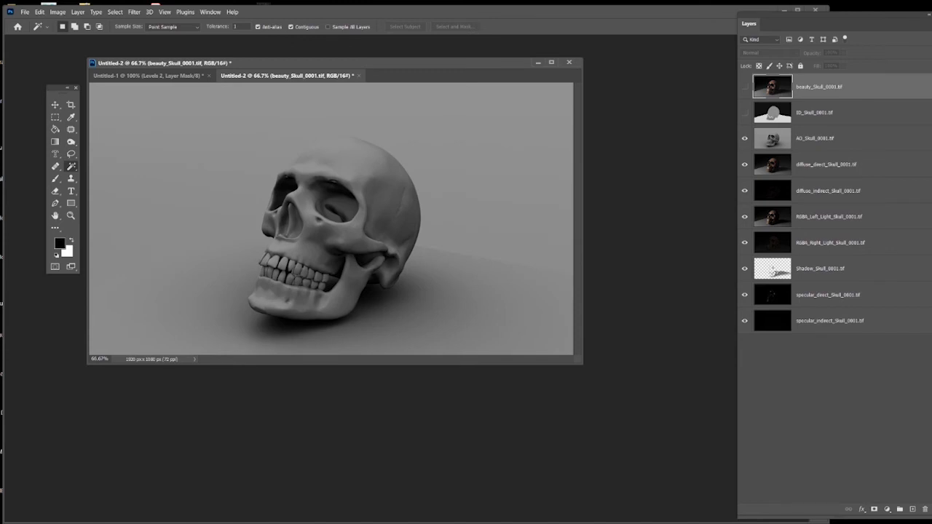
# Move the diffuse_direct_Skull_0001.tif and diffuse_indirect_Skull_0001.tif layers together to the bottom of the layer stack.
pyautogui.click(826, 165)
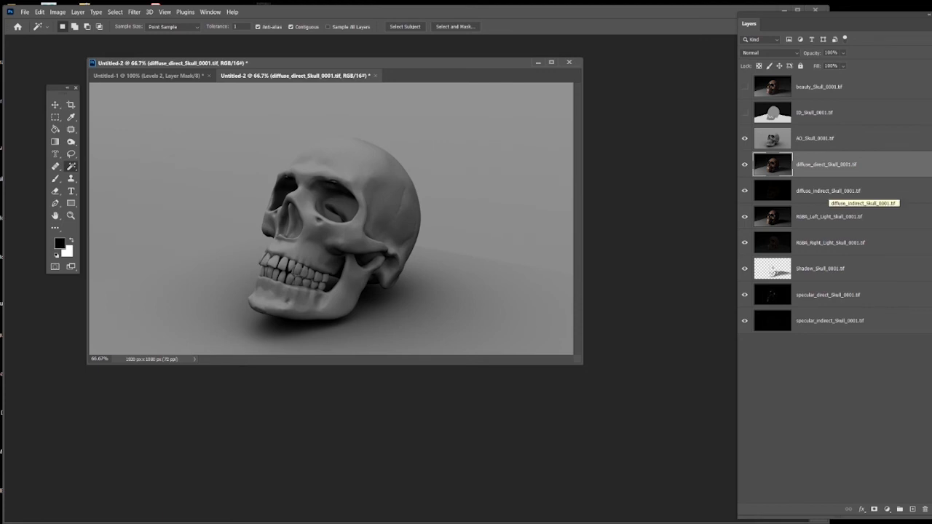
pyautogui.keyDown('shift'); pyautogui.click(822, 191); pyautogui.keyUp('shift')
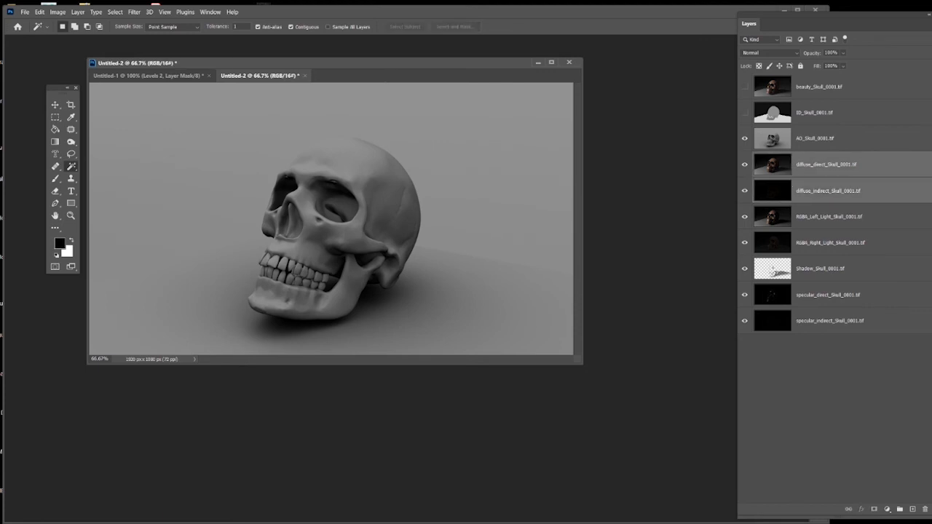
pyautogui.moveTo(821, 191); pyautogui.dragTo(823, 361)
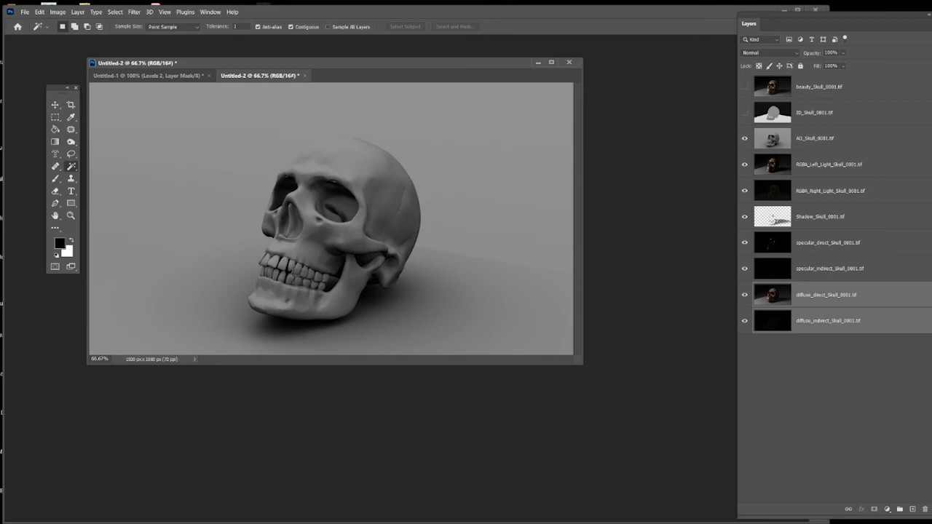
# Move the RGBA_Left_Light and RGBA_Right_Light layers above AO_Skull_0001.tif, then select the AO and Shadow layers.
pyautogui.click(828, 164)
pyautogui.keyDown('shift'); pyautogui.click(830, 191); pyautogui.keyUp('shift')
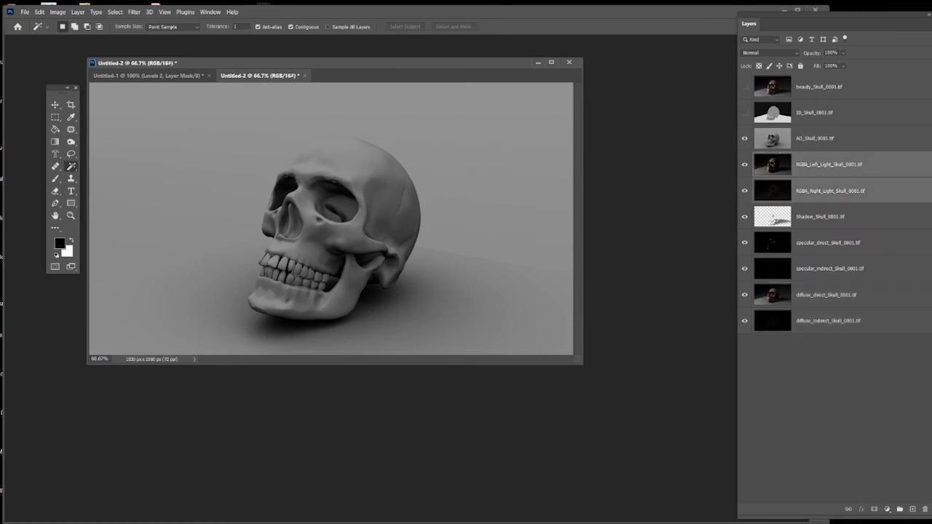
pyautogui.moveTo(829, 165); pyautogui.dragTo(829, 128)
pyautogui.click(820, 190)
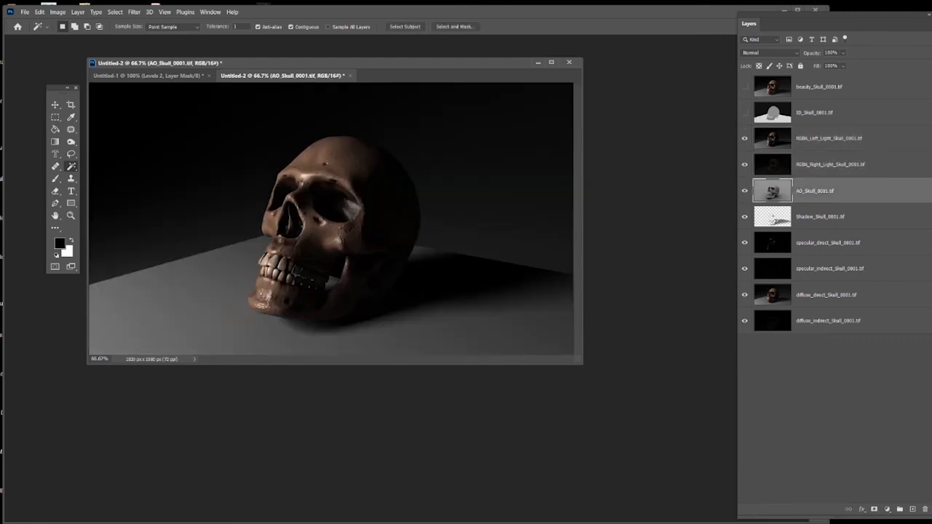
pyautogui.keyDown('shift'); pyautogui.click(820, 217); pyautogui.keyUp('shift')
pyautogui.moveTo(820, 217)
pyautogui.mouseDown()
pyautogui.moveTo(821, 234)
pyautogui.moveTo(820, 211)
pyautogui.mouseUp()
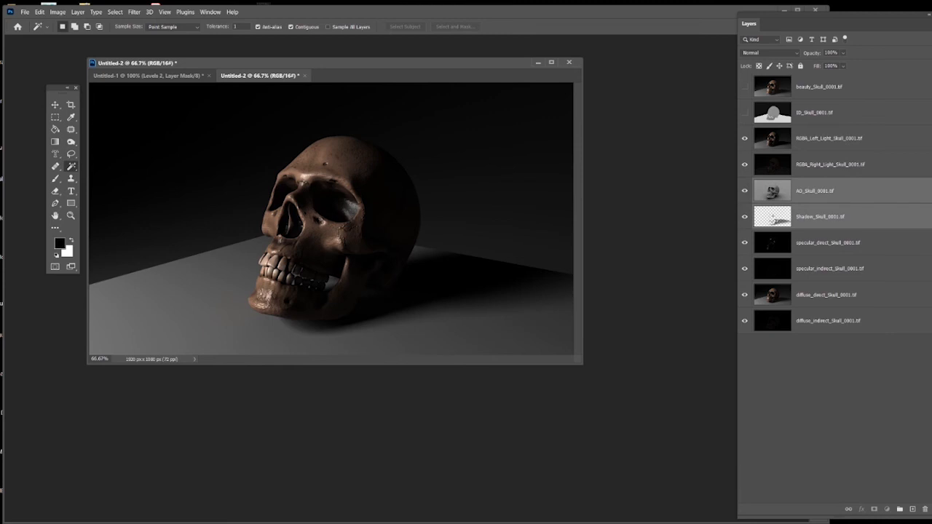
# Hide every layer except diffuse_indirect_Skull_0001.tif and set that layer's blend mode to Linear Dodge (Add).
pyautogui.moveTo(744, 138); pyautogui.dragTo(744, 216)
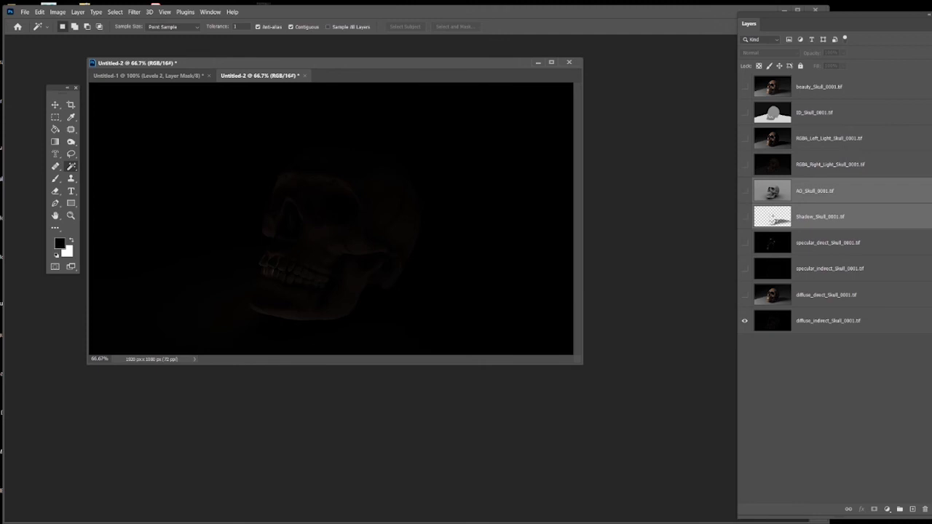
pyautogui.click(828, 321)
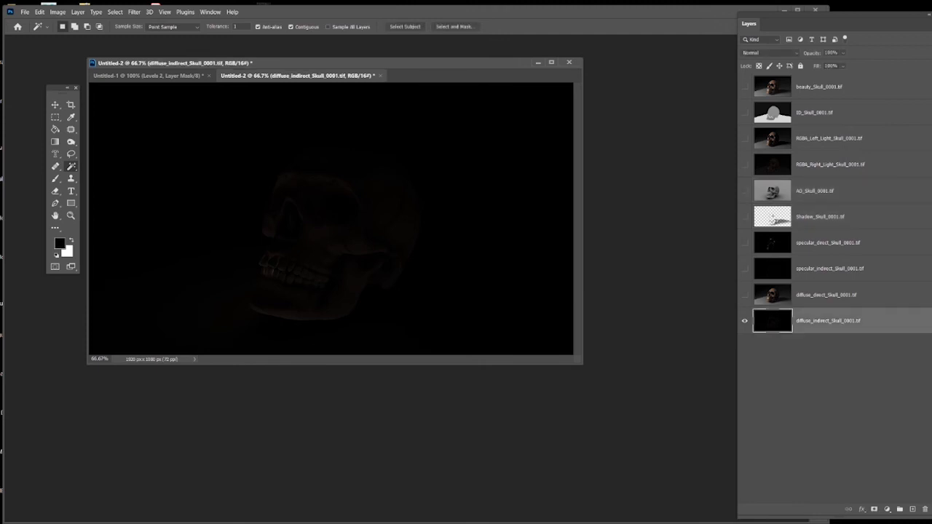
pyautogui.click(769, 52)
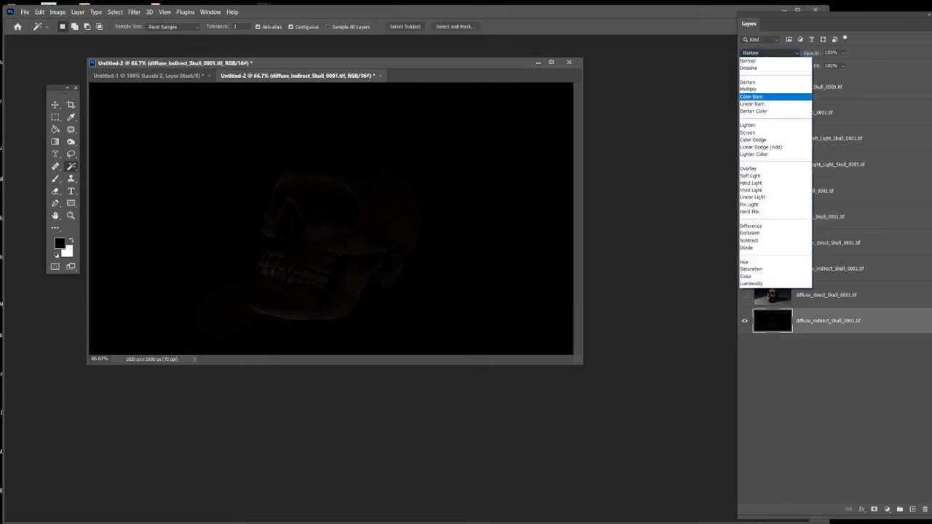
pyautogui.press('Return')
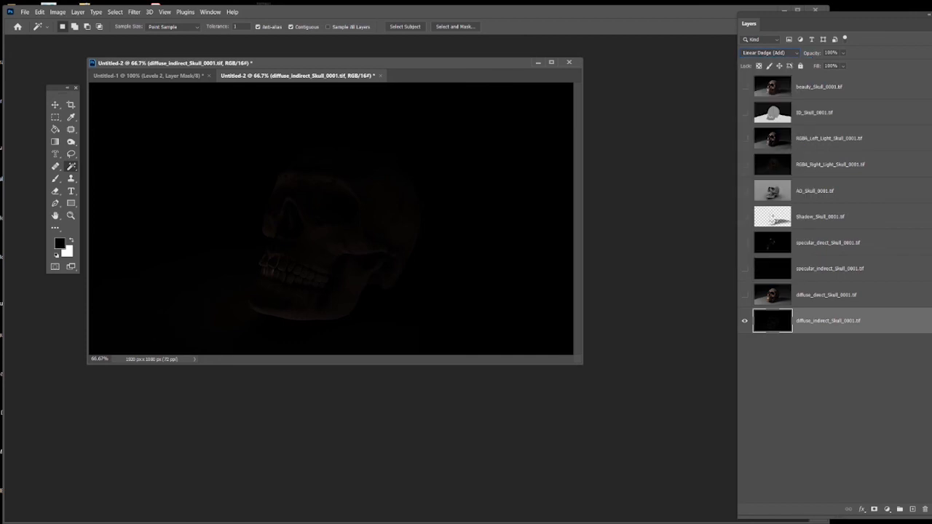
# Show the diffuse_direct_Skull_0001.tif layer, set its blend mode to Linear Dodge (Add), and compare the image with and without it.
pyautogui.click(826, 295)
pyautogui.click(744, 295)
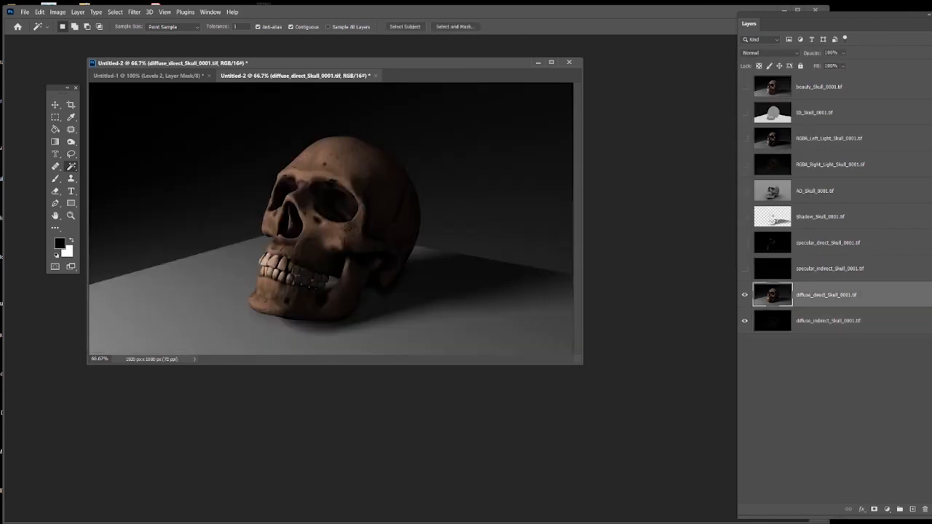
pyautogui.click(770, 53)
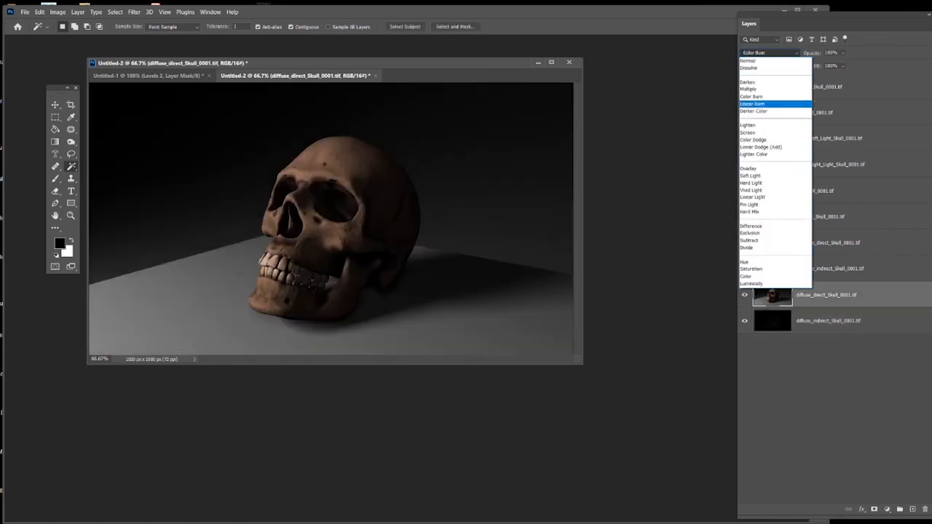
pyautogui.press('Return')
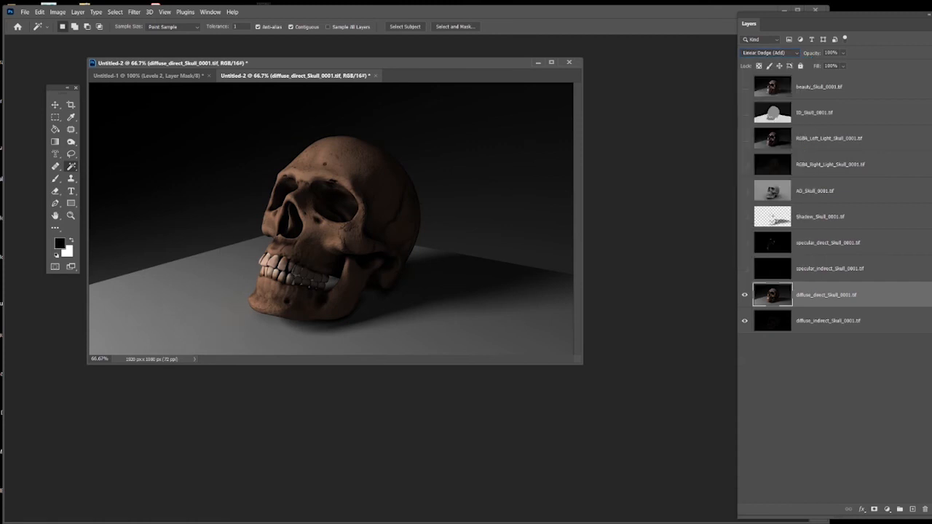
pyautogui.click(744, 294)
pyautogui.click(744, 295)
# Show the specular_indirect and specular_direct layers and set specular_indirect_Skull_0001.tif to the Linear Dodge (Add) blend mode.
pyautogui.click(830, 269)
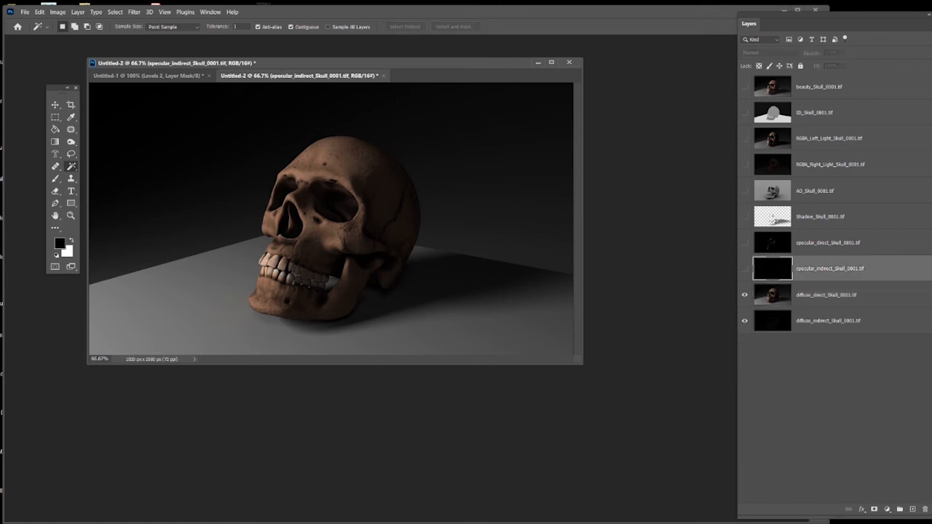
pyautogui.click(744, 269)
pyautogui.click(771, 53)
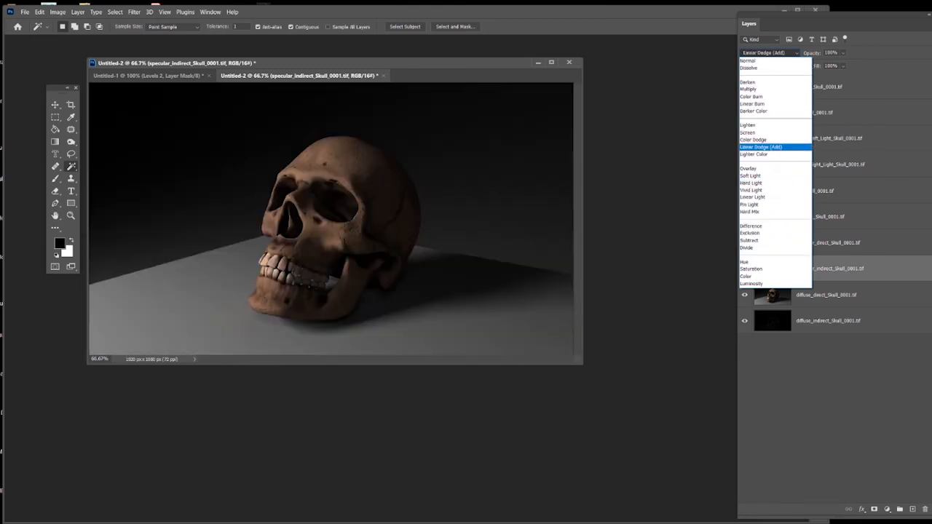
pyautogui.click(762, 147)
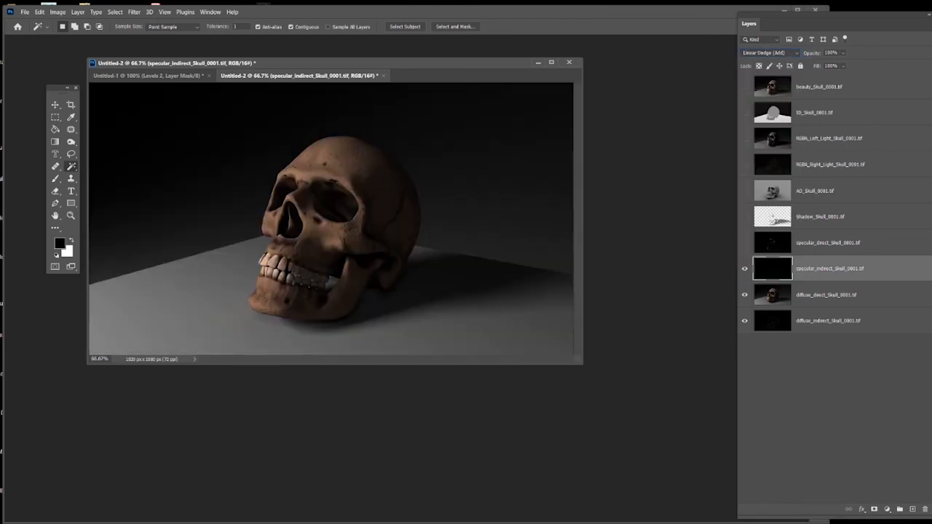
pyautogui.hotkey('ctrl', 'z')
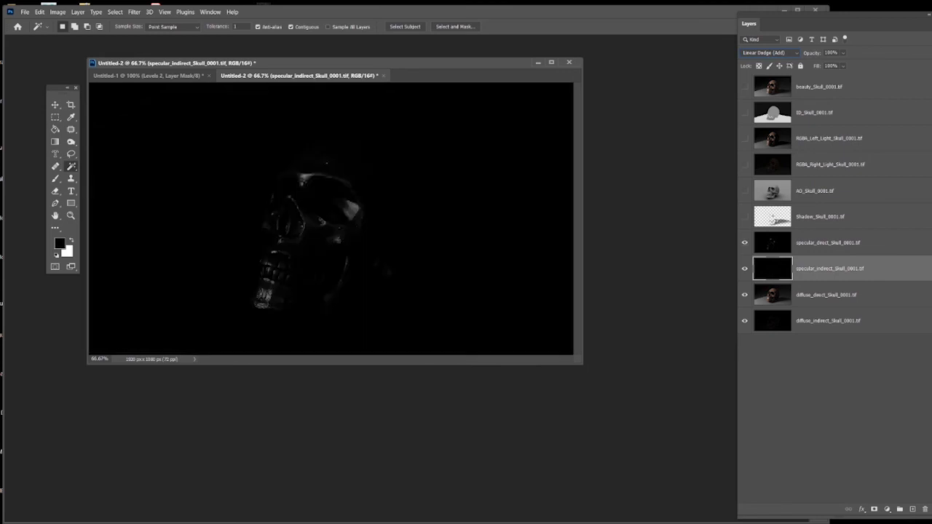
pyautogui.click(769, 52)
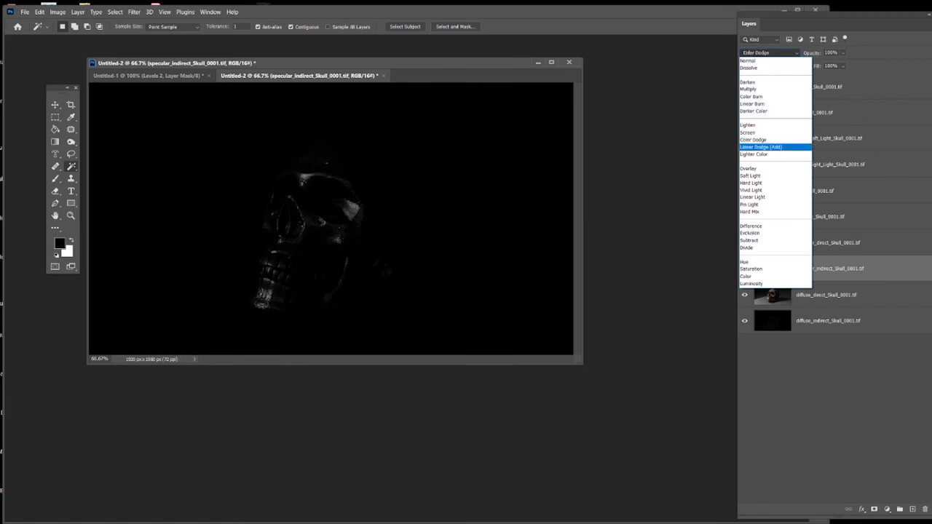
pyautogui.click(763, 147)
# Set the specular_direct_Skull_0001.tif layer's blend mode to Linear Dodge (Add).
pyautogui.click(827, 242)
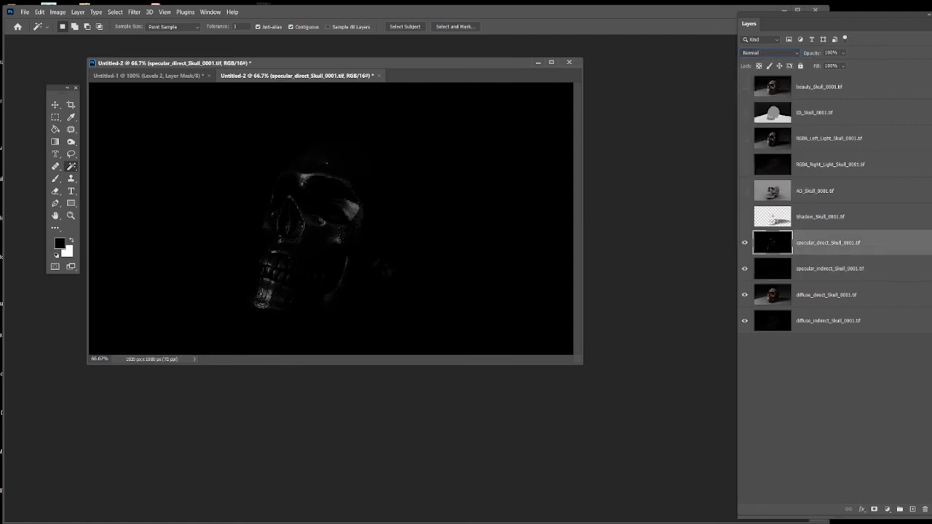
pyautogui.click(770, 52)
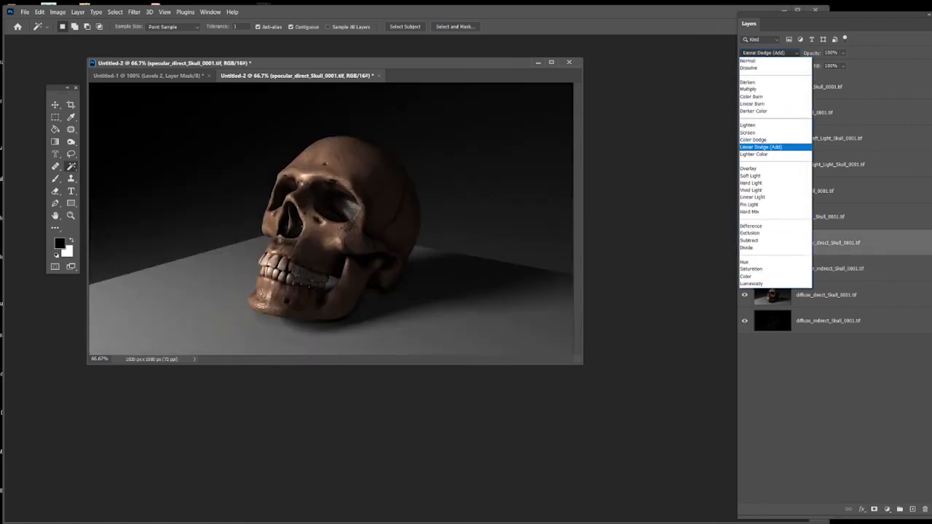
pyautogui.click(761, 147)
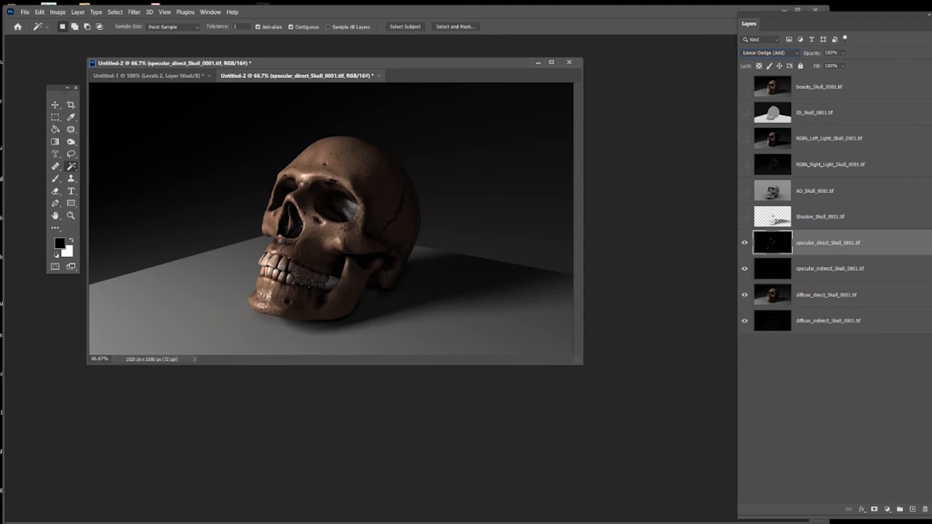
# Show the Shadow_Skull_0001.tif layer, compare the image with and without it, and set its blend mode to Multiply.
pyautogui.click(820, 217)
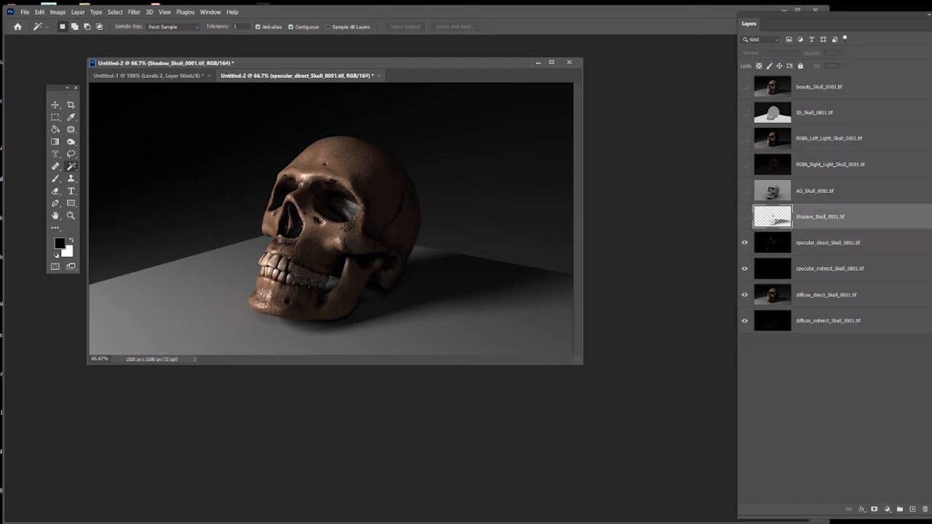
pyautogui.click(744, 216)
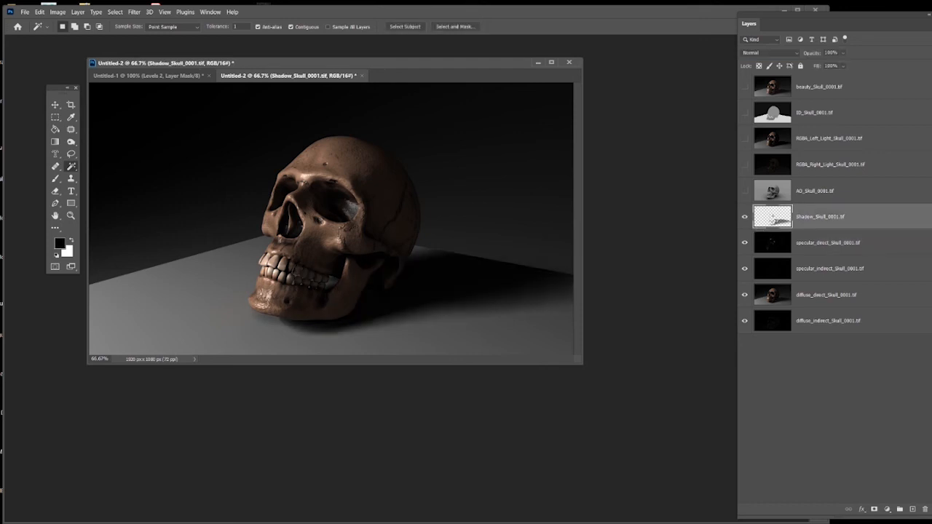
pyautogui.click(744, 216)
pyautogui.click(744, 216)
pyautogui.click(744, 216)
pyautogui.click(744, 216)
pyautogui.click(770, 54)
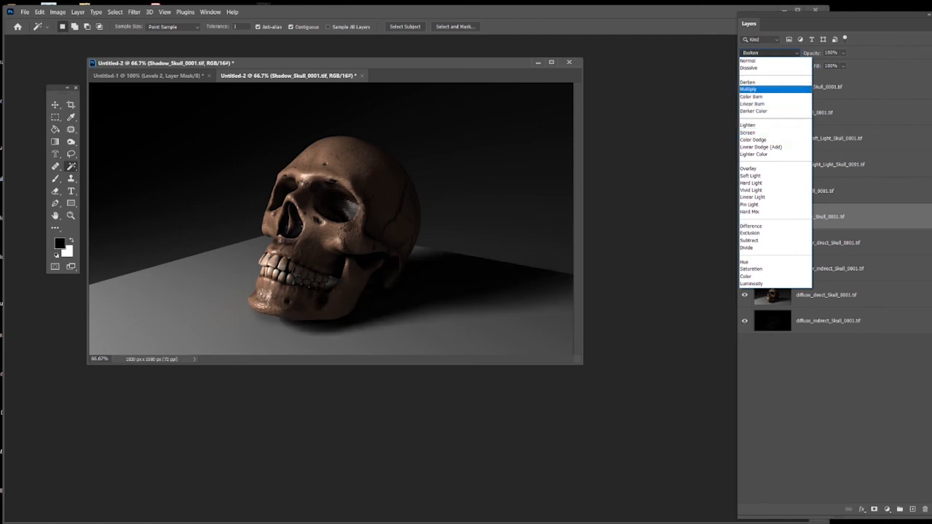
pyautogui.click(758, 89)
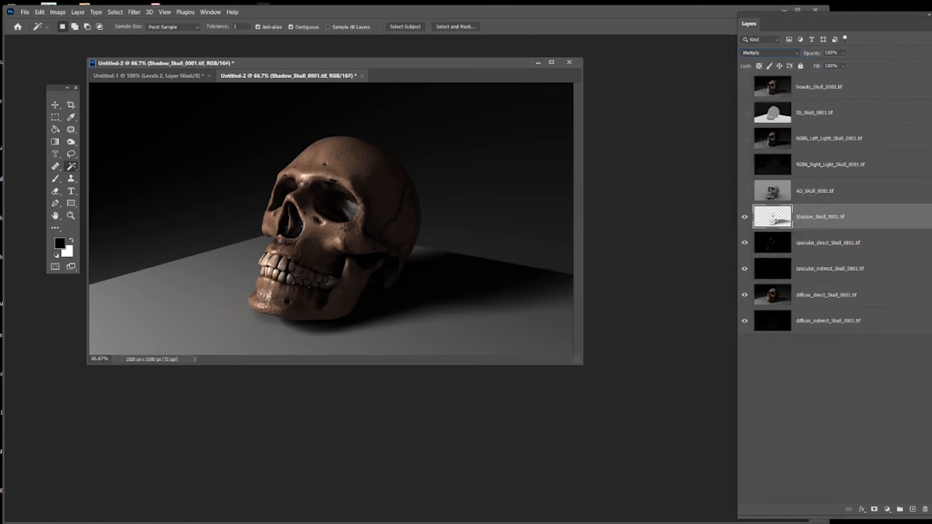
# Change the Shadow_Skull_0001.tif layer's blend mode to Screen and show the AO_Skull_0001.tif layer.
pyautogui.click(768, 53)
pyautogui.press('Escape')
pyautogui.click(769, 54)
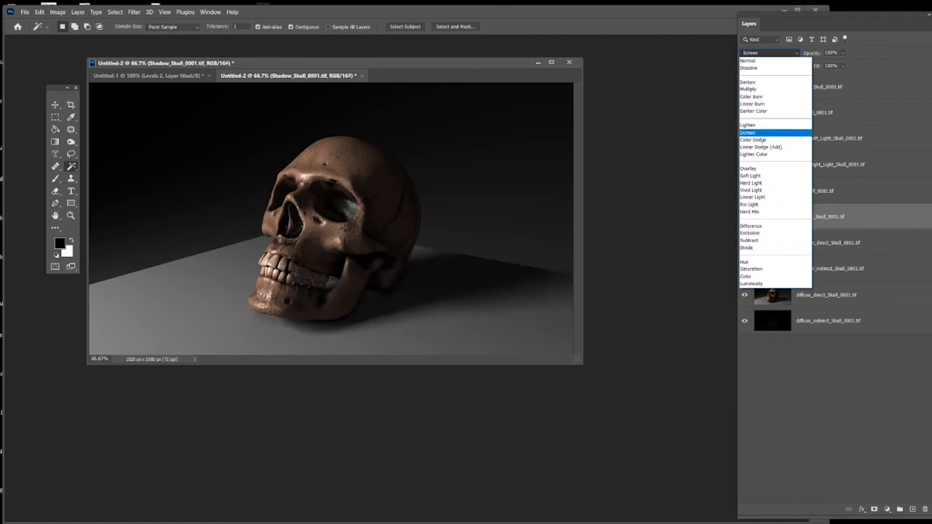
pyautogui.click(757, 132)
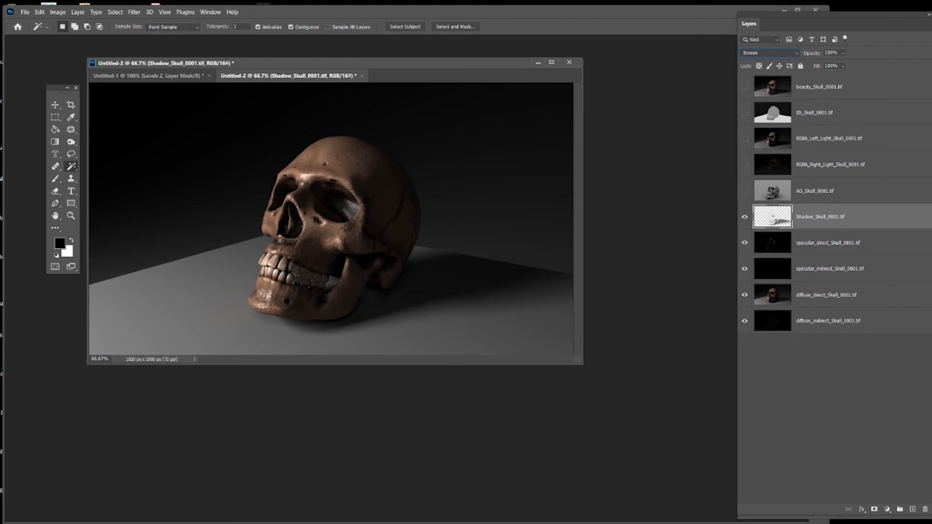
pyautogui.click(744, 191)
pyautogui.click(771, 52)
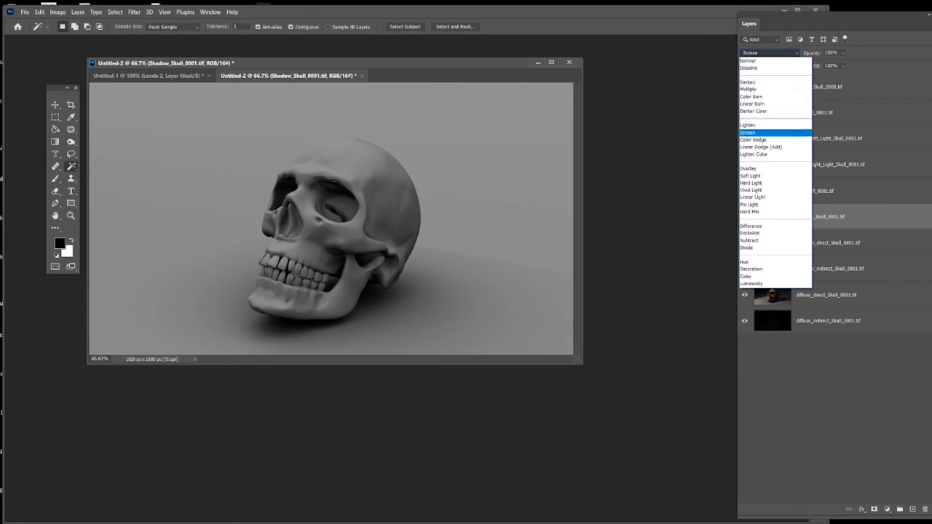
pyautogui.click(750, 88)
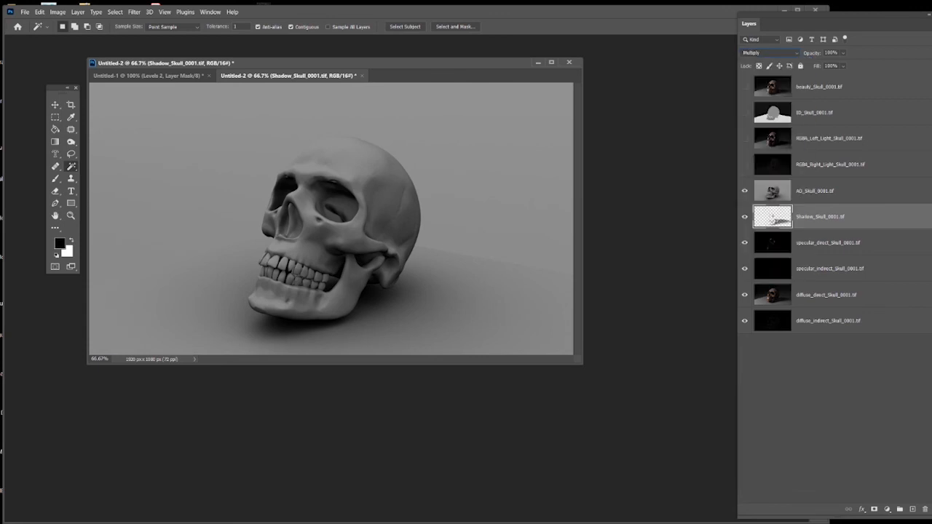
pyautogui.click(769, 53)
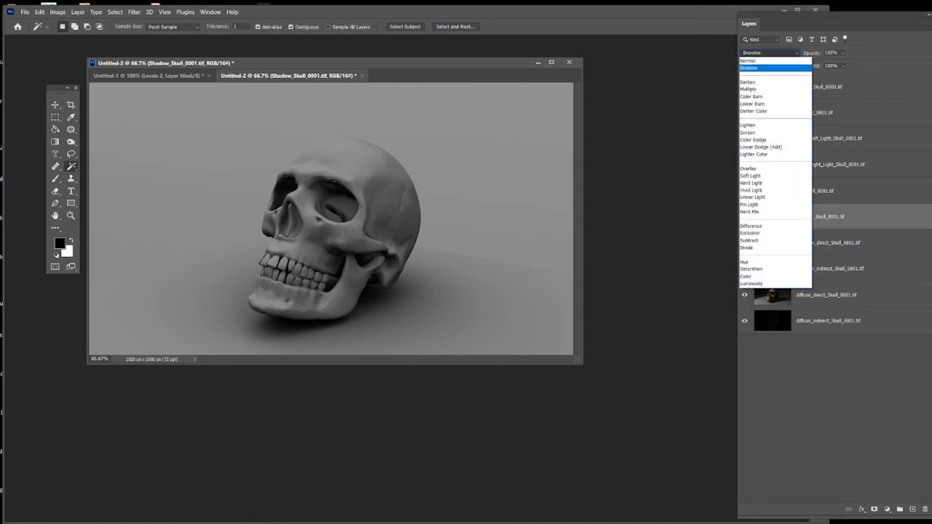
pyautogui.click(757, 134)
# Set the AO_Skull_0001.tif layer's blend mode to Multiply.
pyautogui.click(823, 191)
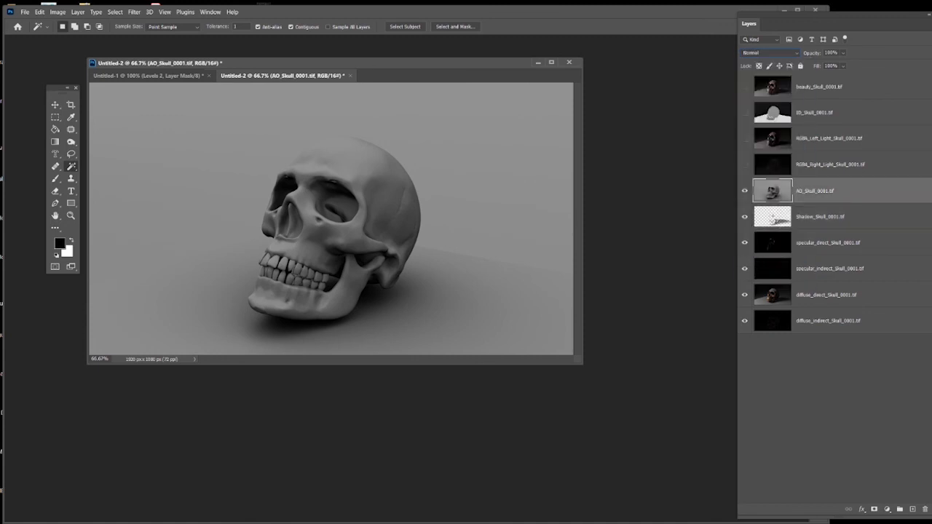
pyautogui.click(769, 53)
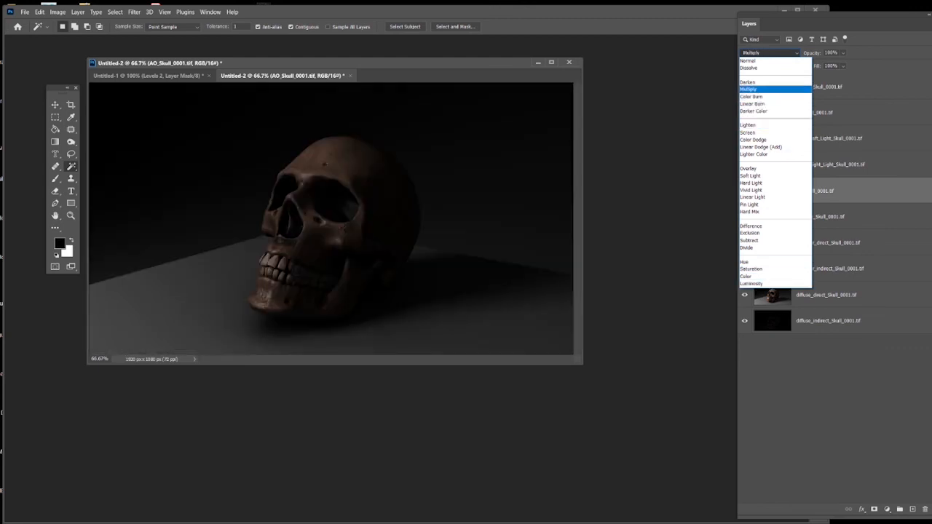
pyautogui.click(759, 90)
# Move AO_Skull_0001.tif between the diffuse_direct and diffuse_indirect layers and compare the image with and without it.
pyautogui.moveTo(815, 190); pyautogui.dragTo(816, 295)
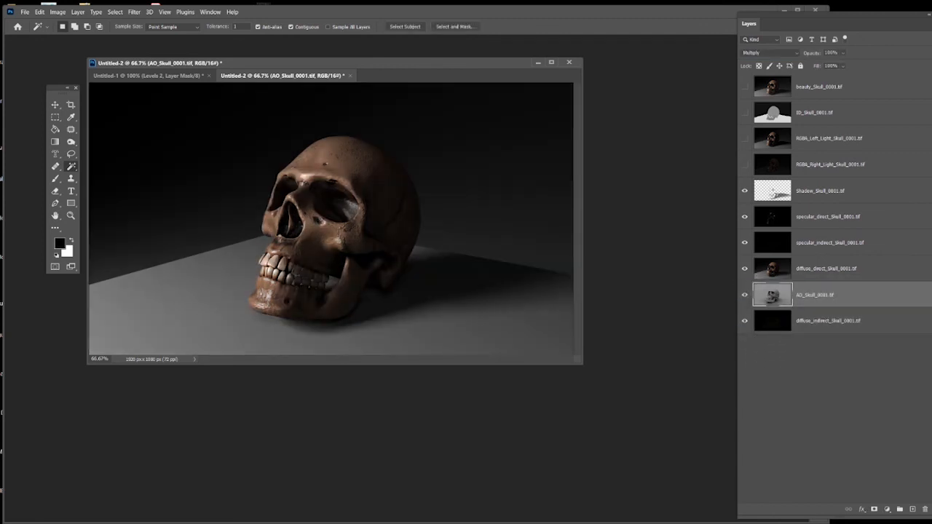
pyautogui.click(744, 295)
pyautogui.click(745, 295)
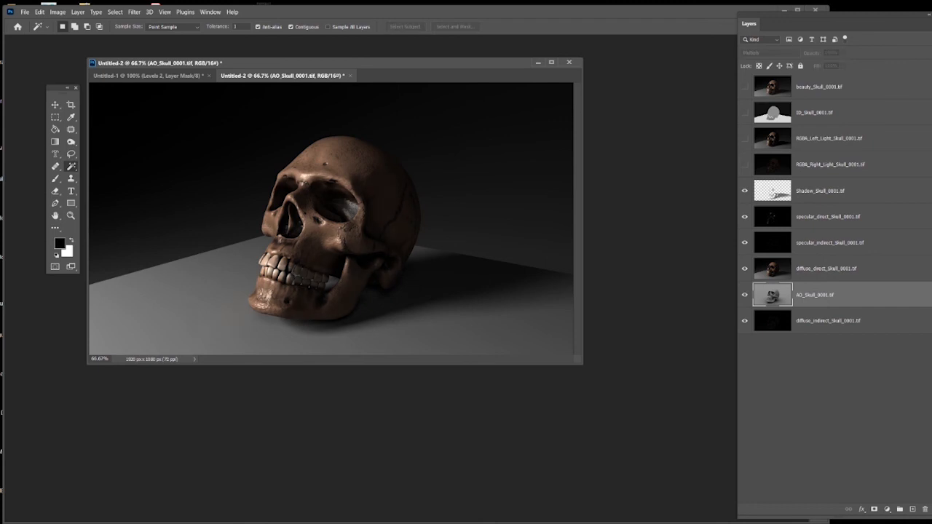
pyautogui.click(744, 295)
pyautogui.click(744, 294)
pyautogui.click(745, 295)
# Show the RGBA_Right_Light_Skull_0001.tif layer.
pyautogui.click(820, 191)
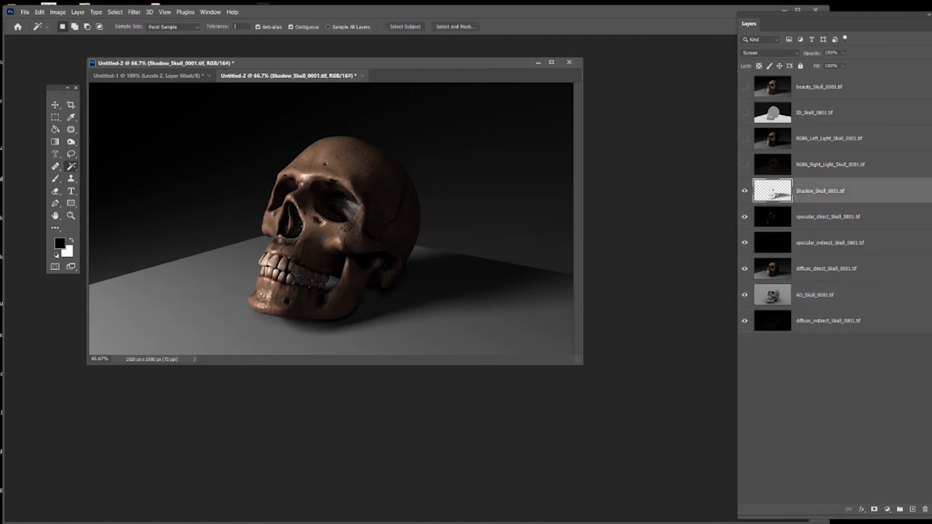
pyautogui.click(828, 138)
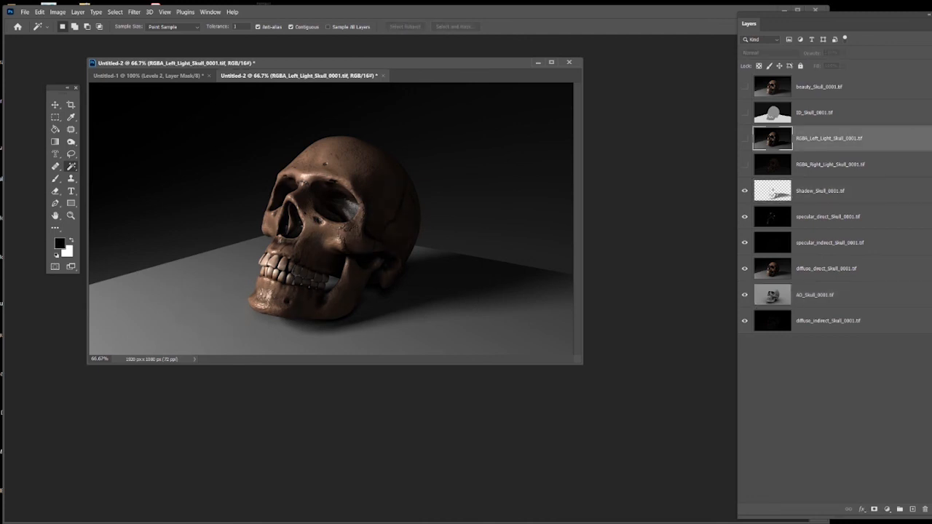
pyautogui.click(830, 164)
pyautogui.click(829, 139)
pyautogui.click(744, 164)
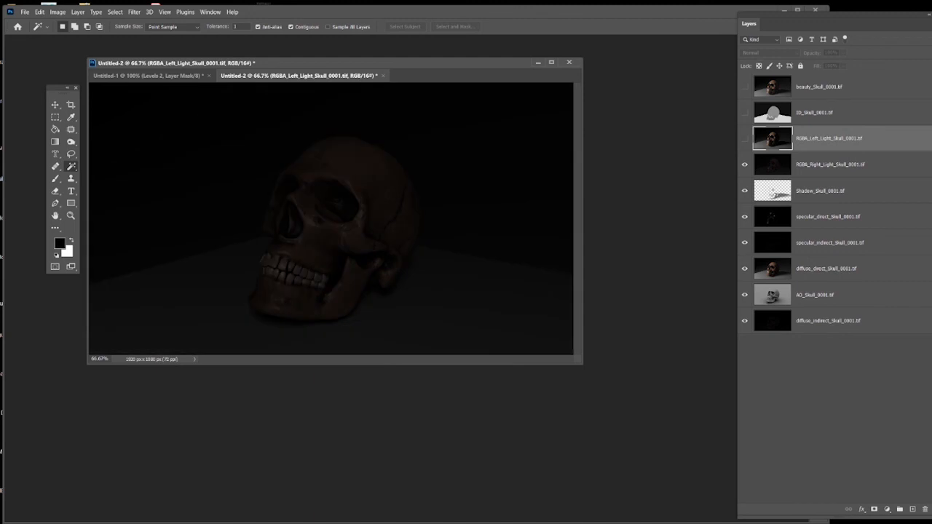
# Set the RGBA_Right_Light_Skull_0001.tif layer's blend mode to Screen.
pyautogui.click(830, 165)
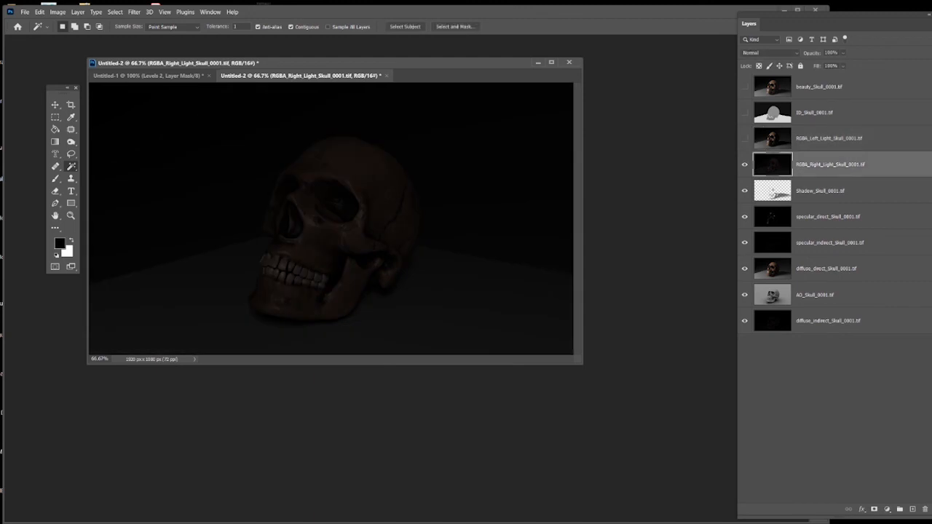
pyautogui.click(770, 53)
pyautogui.press('Down')
pyautogui.press('Down')
pyautogui.press('Down')
pyautogui.press('Down')
pyautogui.press('Down')
pyautogui.press('Down')
pyautogui.press('Down')
pyautogui.press('Down')
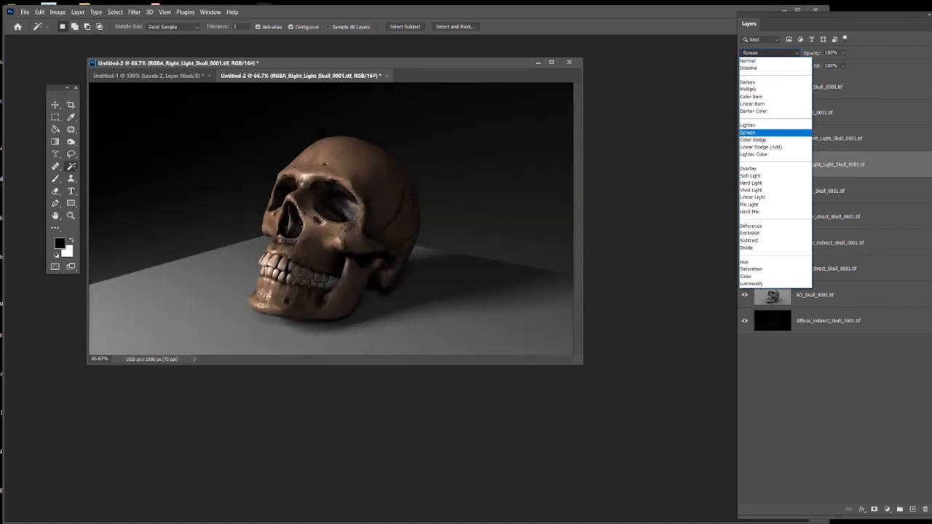
pyautogui.press('Return')
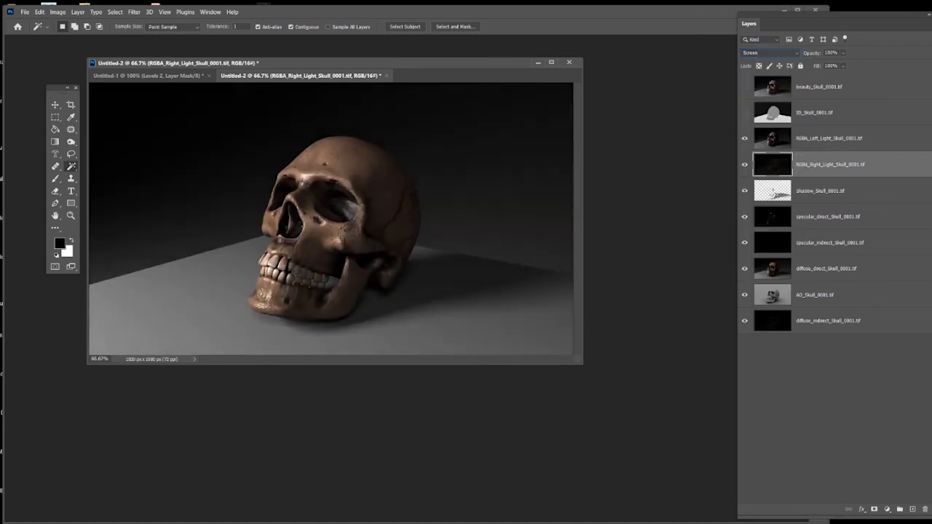
# Show the RGBA_Left_Light_Skull_0001.tif layer and set its blend mode to Screen.
pyautogui.click(744, 165)
pyautogui.click(770, 53)
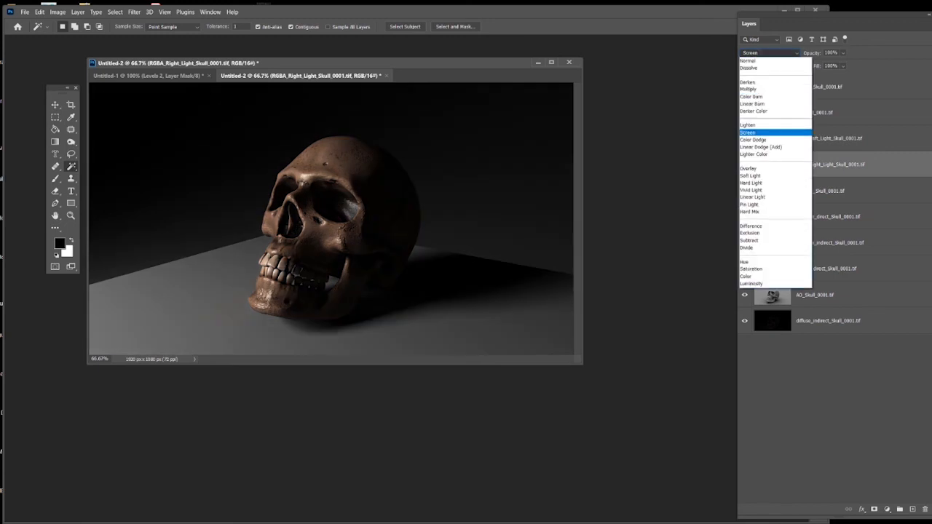
pyautogui.click(757, 133)
pyautogui.click(828, 138)
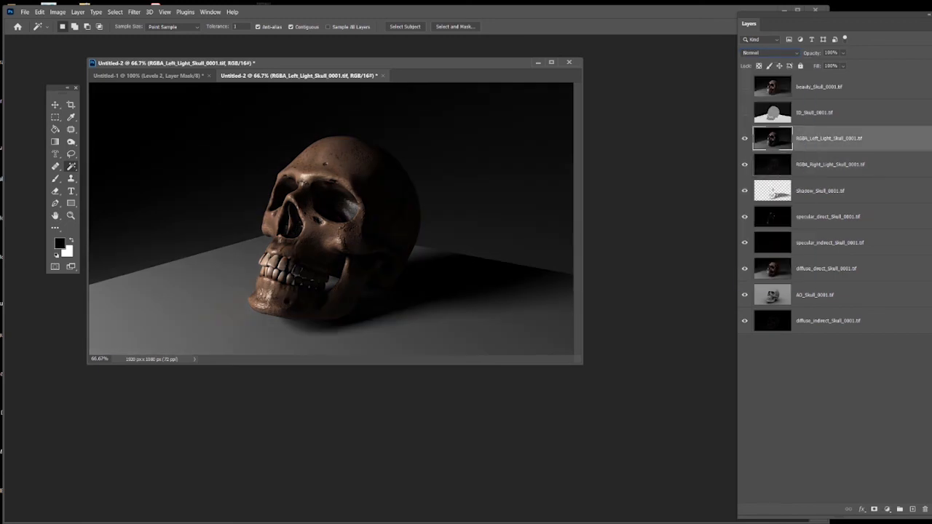
pyautogui.click(770, 53)
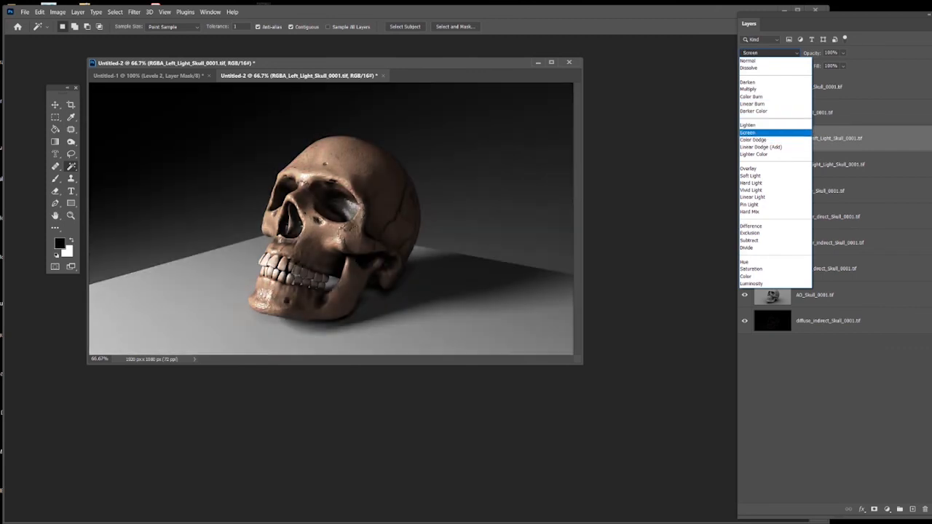
pyautogui.click(757, 133)
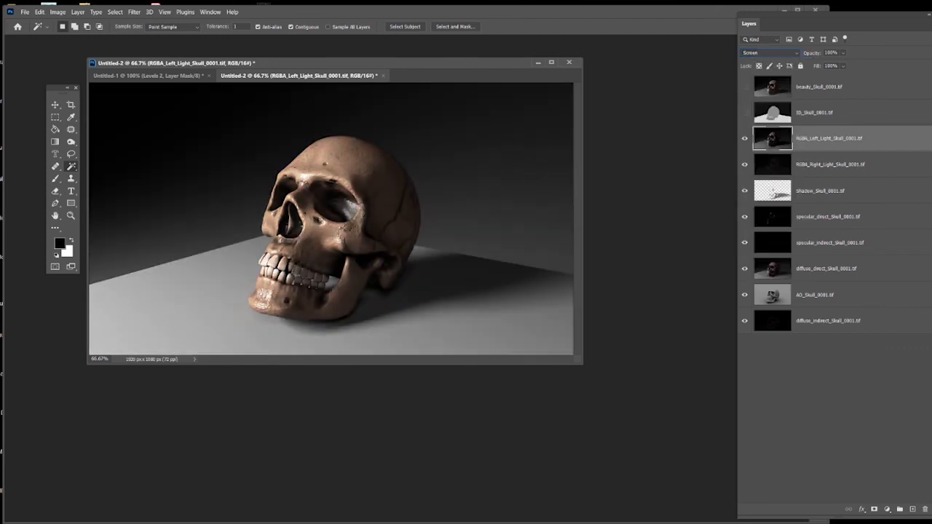
# Compare the composite with the original render by switching the beauty_Skull_0001.tif layer on and off.
pyautogui.click(744, 139)
pyautogui.click(745, 87)
pyautogui.click(744, 87)
pyautogui.click(745, 87)
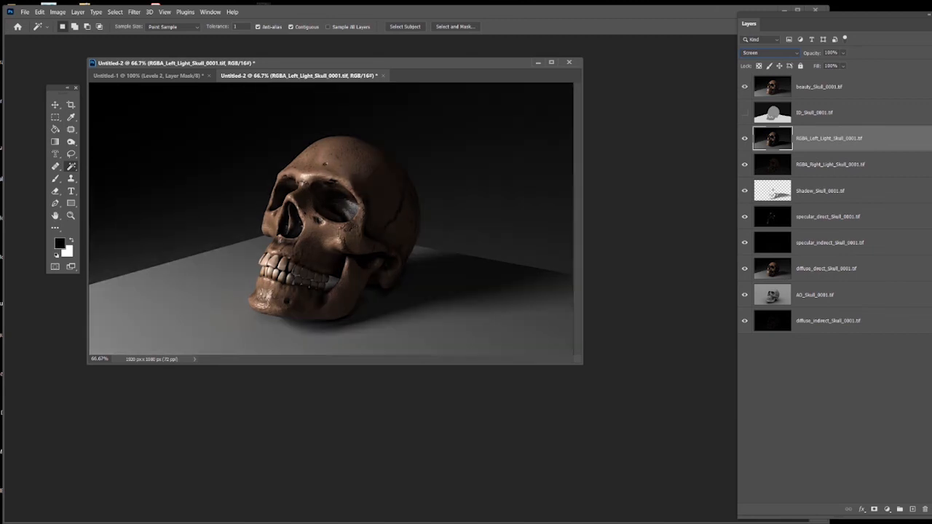
pyautogui.click(745, 86)
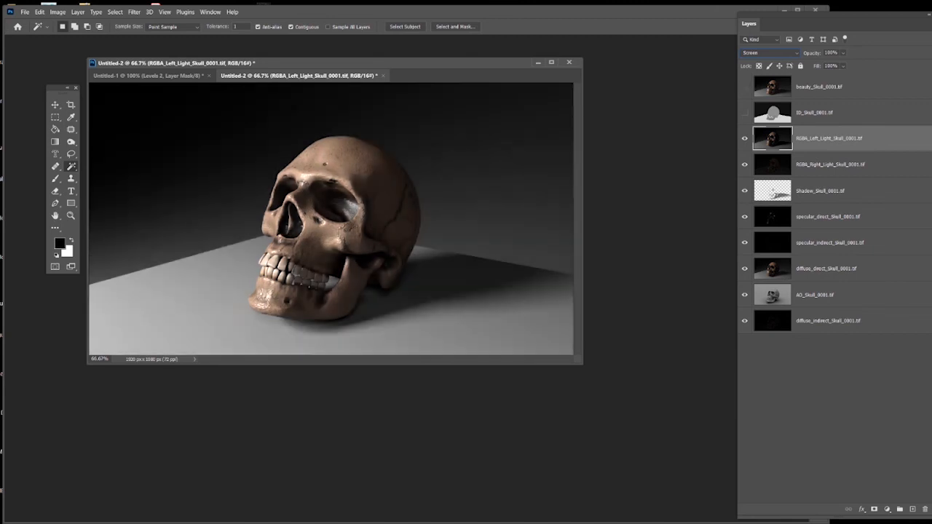
# Enlarge the document window and add a Levels adjustment clipped to the RGBA_Left_Light_Skull_0001.tif layer.
pyautogui.moveTo(583, 364); pyautogui.dragTo(707, 493)
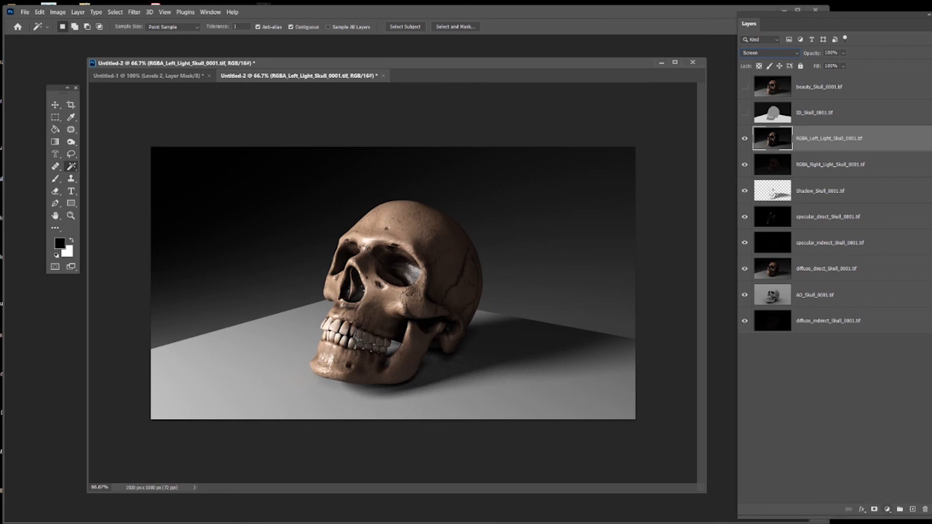
pyautogui.click(887, 509)
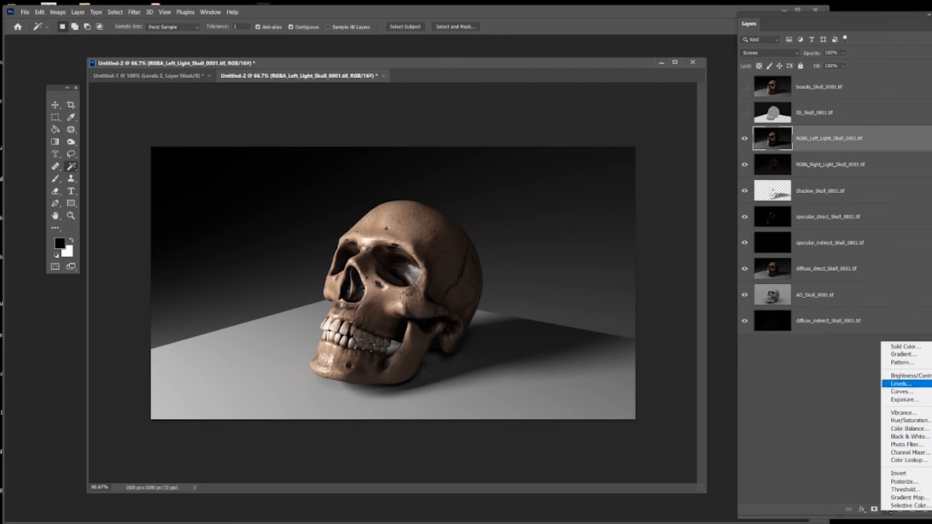
pyautogui.click(900, 384)
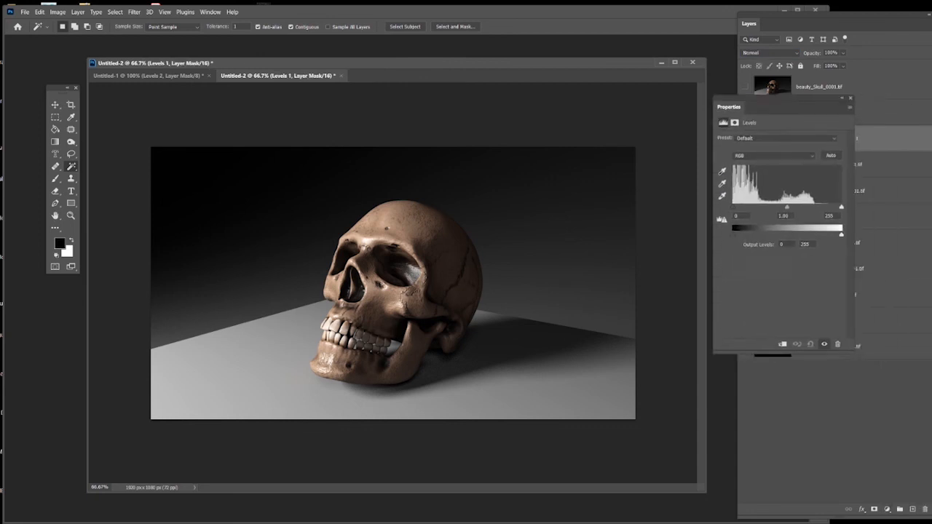
pyautogui.moveTo(784, 96); pyautogui.dragTo(641, 80)
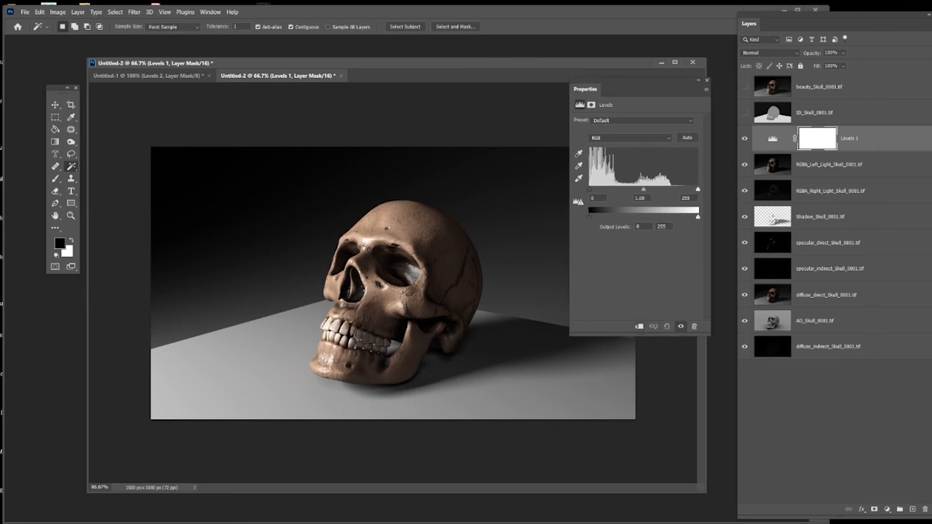
pyautogui.click(639, 326)
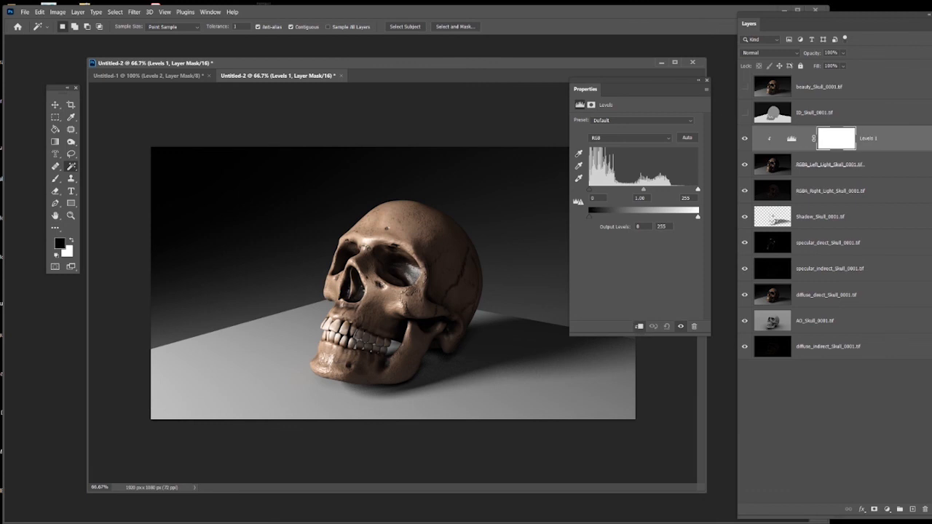
# Brighten the left light with Levels, setting the RGB midtone input to 1.37 and the white input to 184.
pyautogui.moveTo(643, 189)
pyautogui.mouseDown()
pyautogui.moveTo(663, 189)
pyautogui.moveTo(631, 189)
pyautogui.mouseUp()
pyautogui.moveTo(697, 190); pyautogui.dragTo(667, 189)
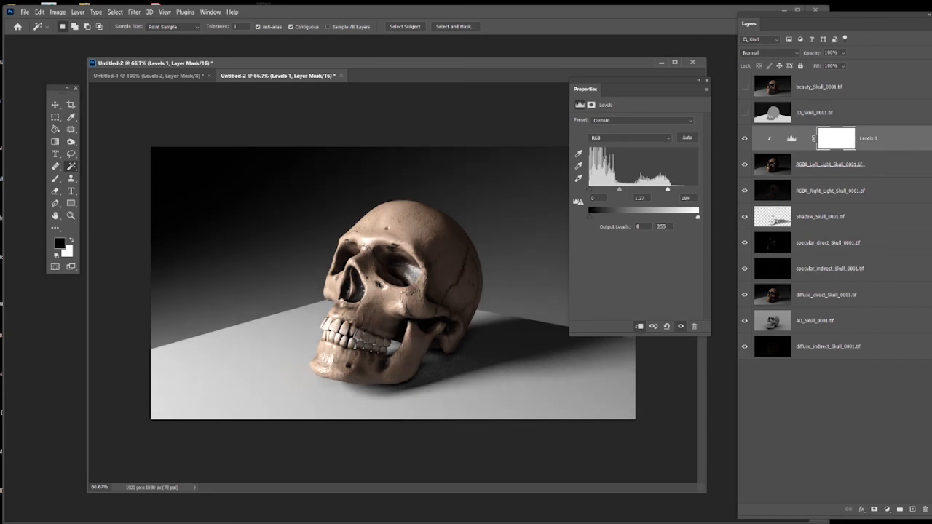
pyautogui.moveTo(697, 217)
pyautogui.mouseDown()
pyautogui.moveTo(620, 217)
pyautogui.moveTo(697, 217)
pyautogui.mouseUp()
# Cool the left light by setting the Levels adjustment's Red channel midtone to 0.78, and close its settings.
pyautogui.click(628, 138)
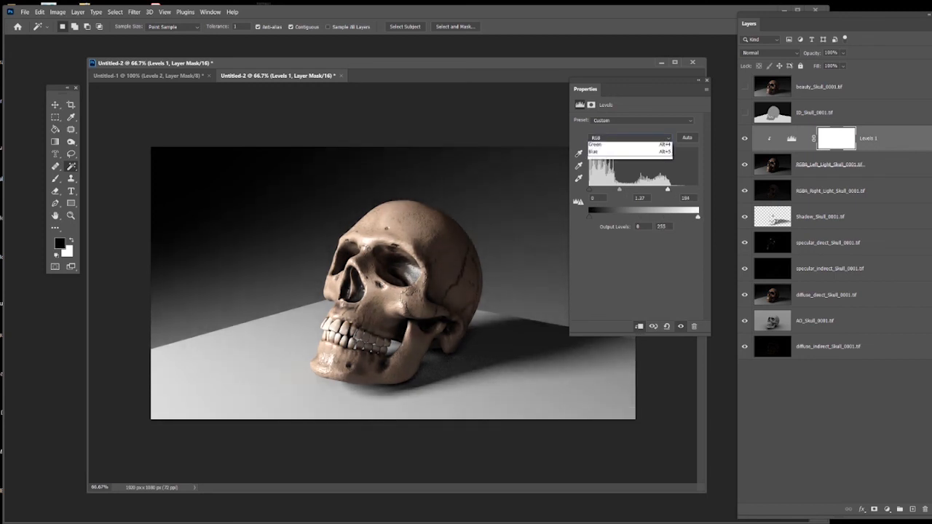
pyautogui.click(602, 152)
pyautogui.moveTo(643, 189)
pyautogui.mouseDown()
pyautogui.moveTo(625, 189)
pyautogui.moveTo(652, 190)
pyautogui.mouseUp()
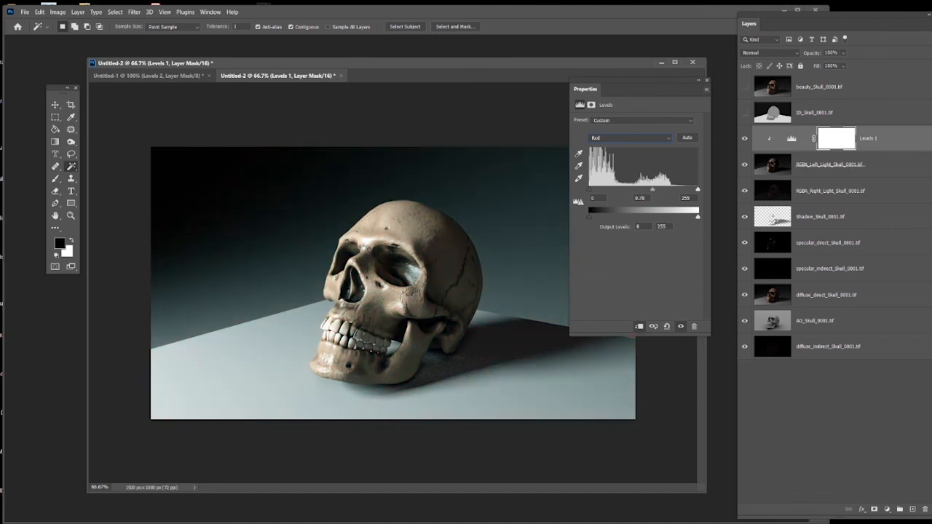
pyautogui.click(706, 80)
# Show the ID_Skull_0001.tif layer and use it to select a single tooth.
pyautogui.click(814, 113)
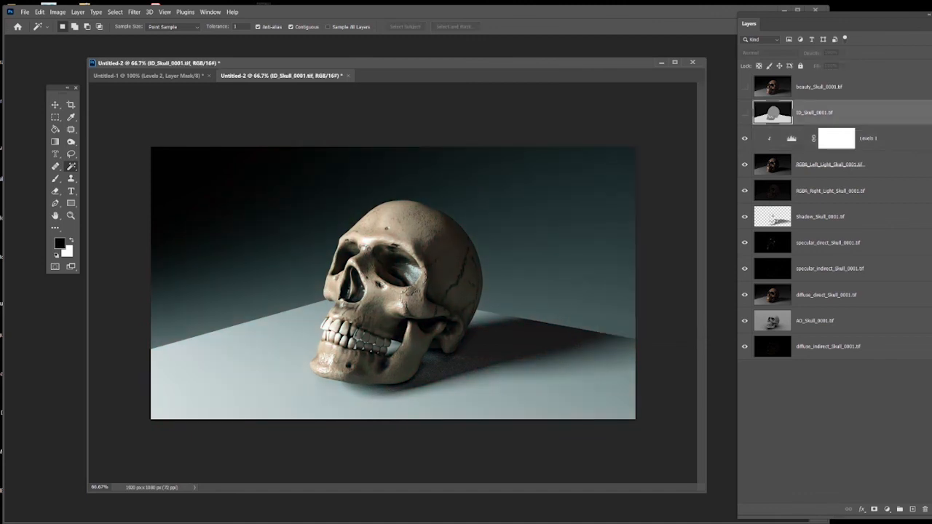
pyautogui.click(744, 112)
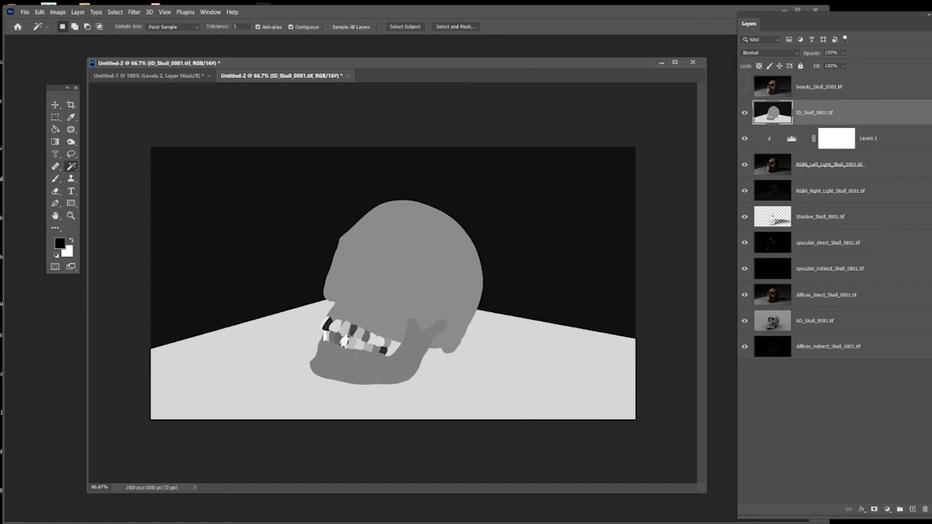
# Add a Color Balance adjustment masked to the selected tooth above diffuse_direct_Skull_0001.tif and shift its midtones toward blue.
pyautogui.click(826, 294)
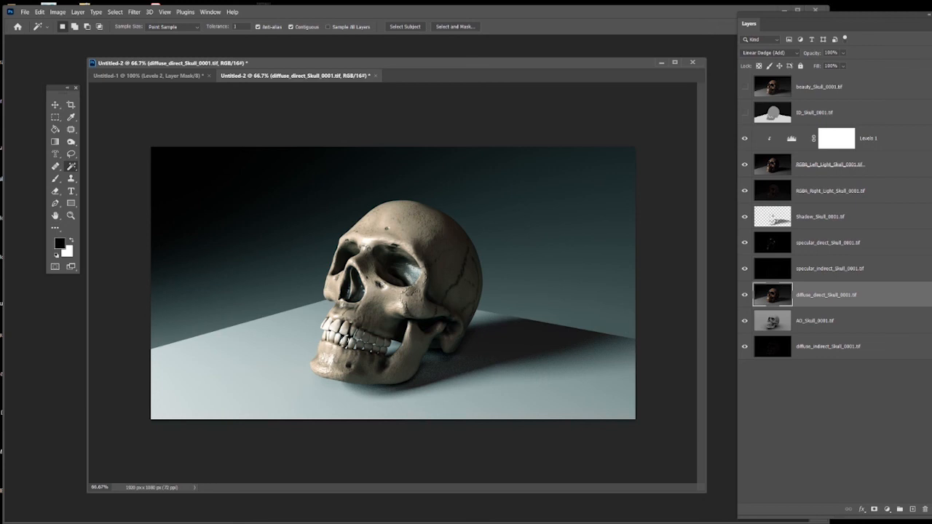
pyautogui.click(888, 509)
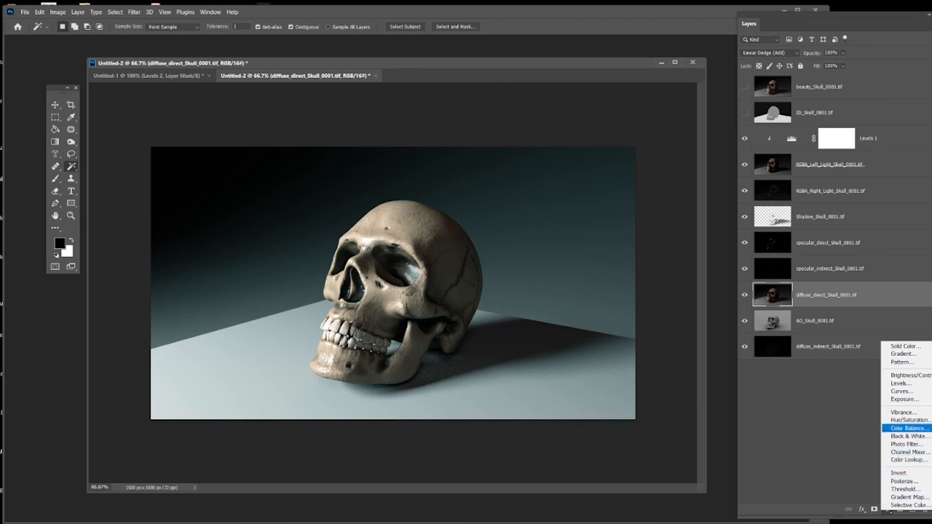
pyautogui.click(909, 428)
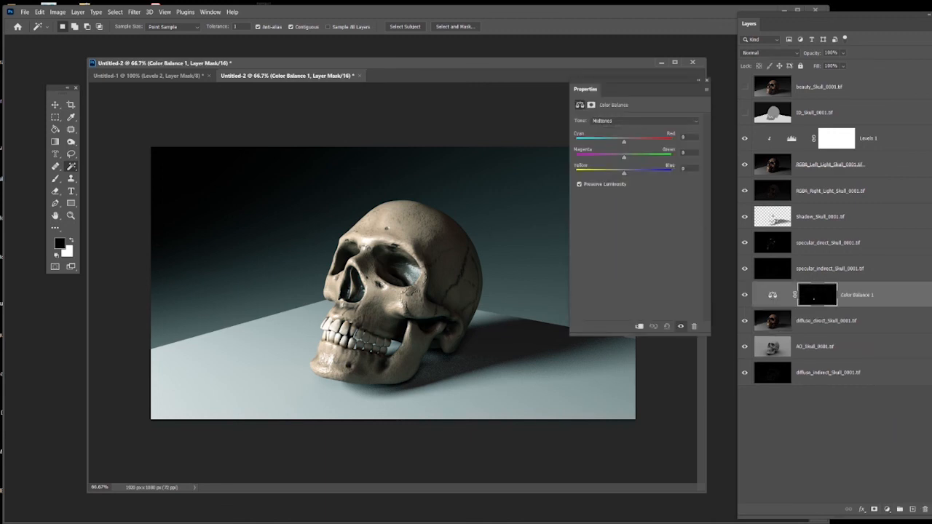
pyautogui.moveTo(624, 157); pyautogui.dragTo(602, 158)
pyautogui.moveTo(602, 157); pyautogui.dragTo(672, 173)
pyautogui.click(706, 80)
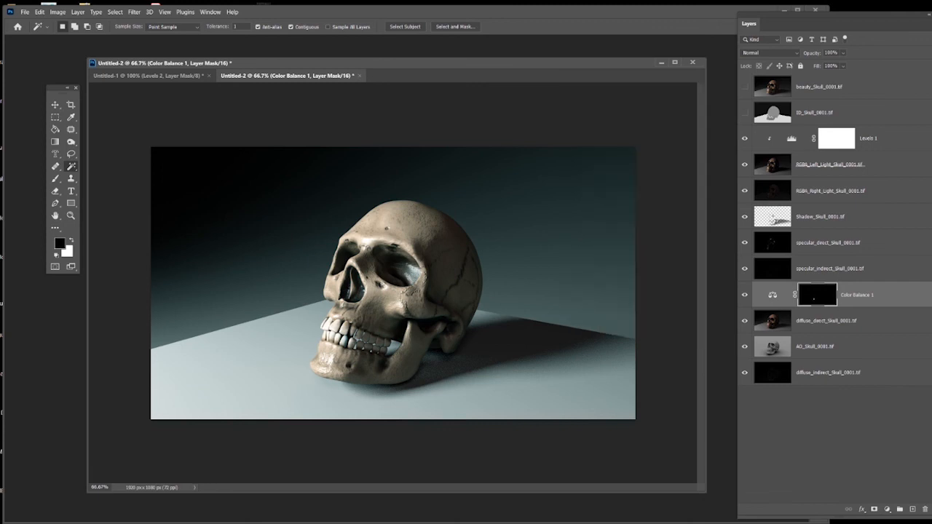